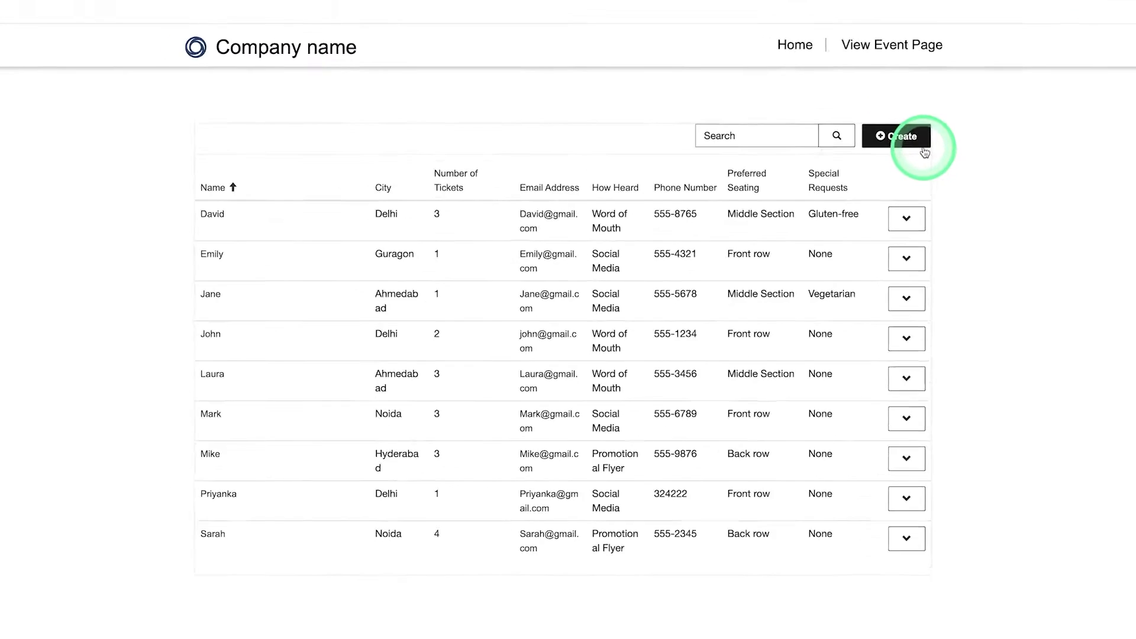
Step: Start a new registration record and enter the attendee's name and phone number
click(925, 151)
click(496, 126)
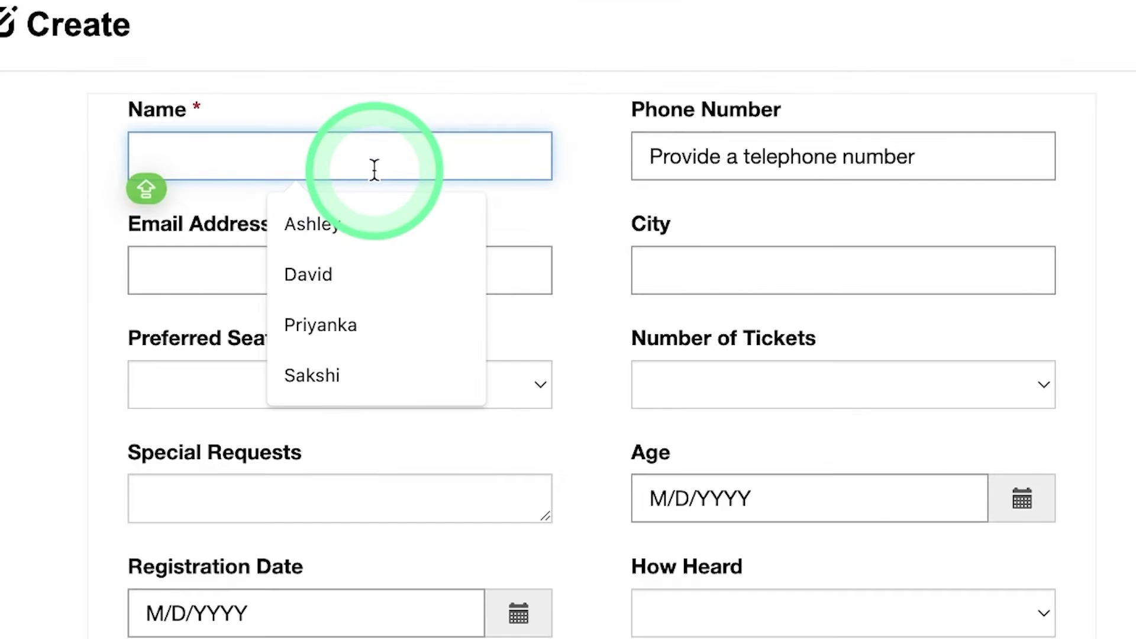
text(Sa)
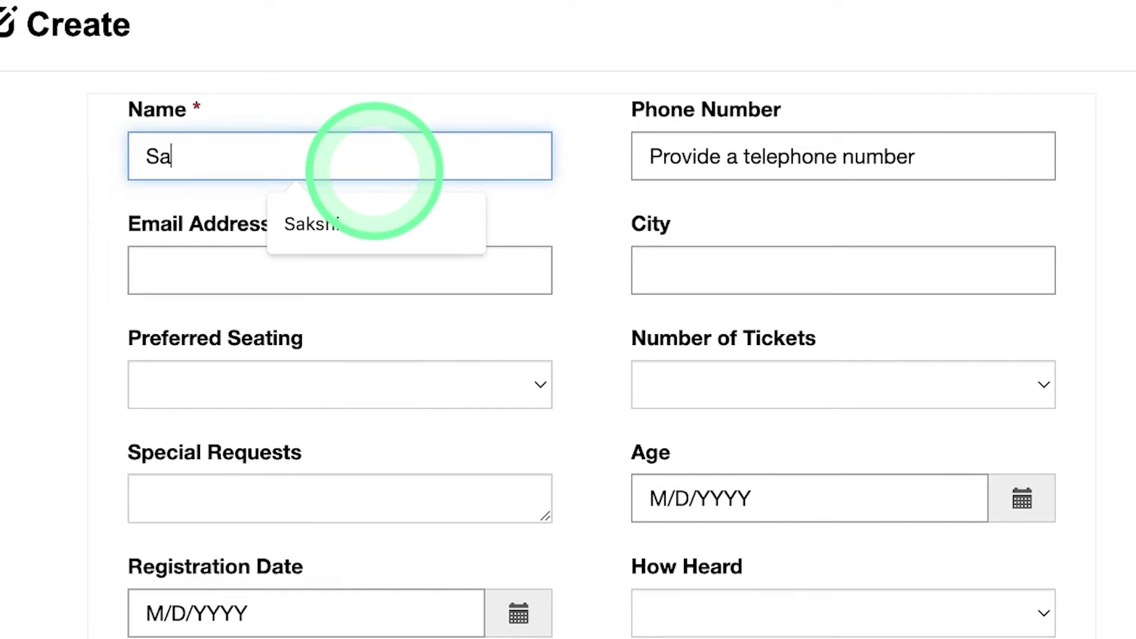
text(kshi)
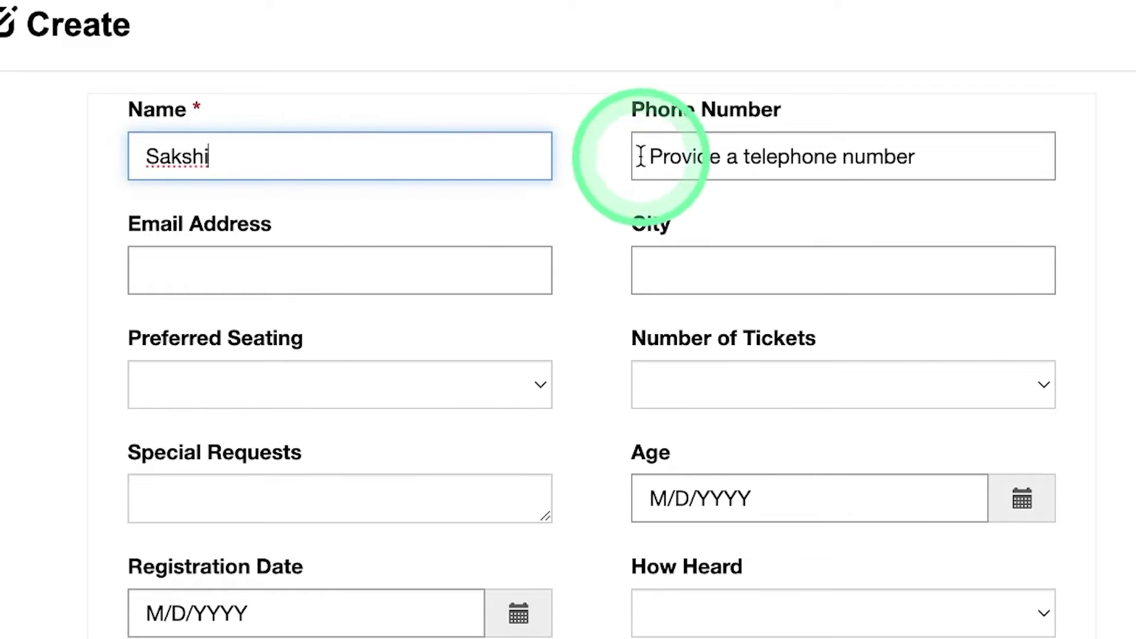
click(675, 160)
text(43533352)
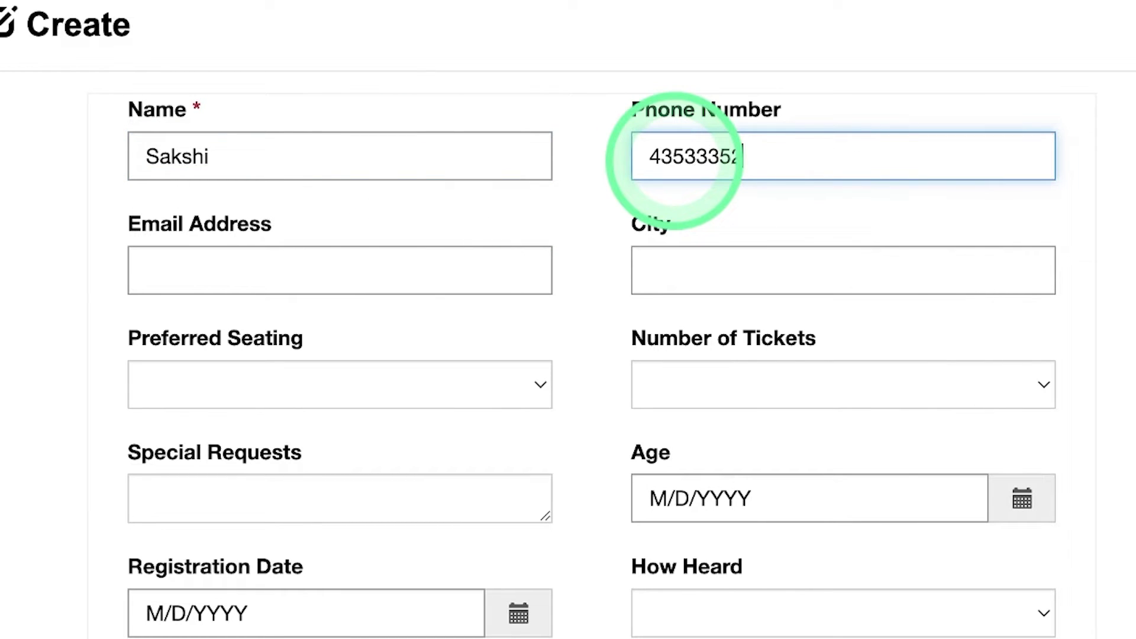
Step: Fill in the attendee's email address and set the city to Delhi
click(426, 261)
text(S)
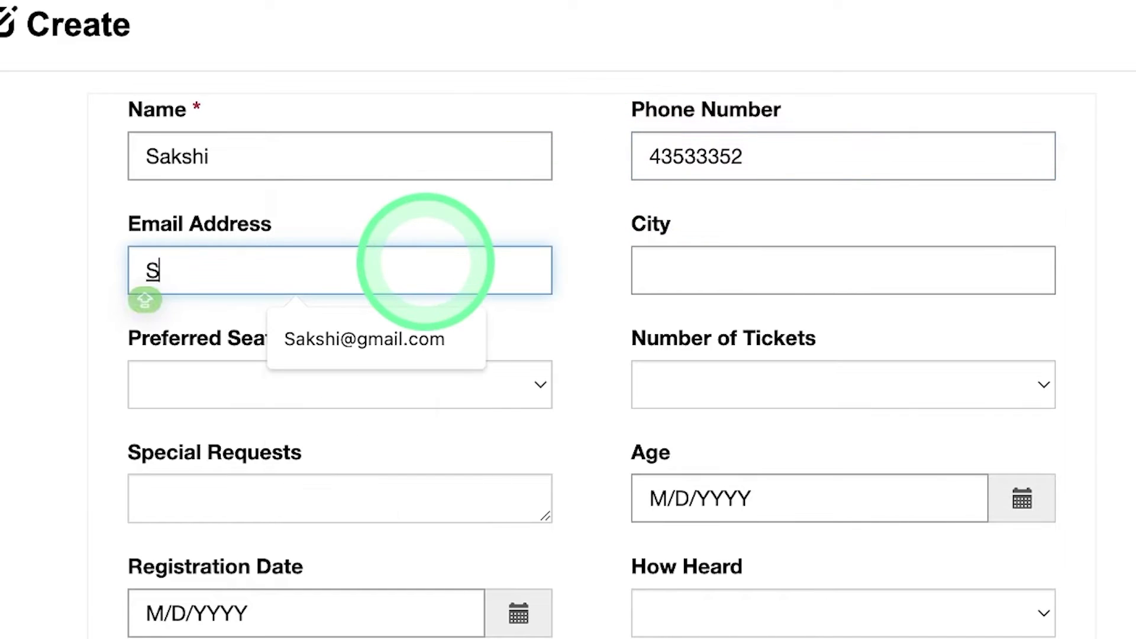
text(a)
click(411, 329)
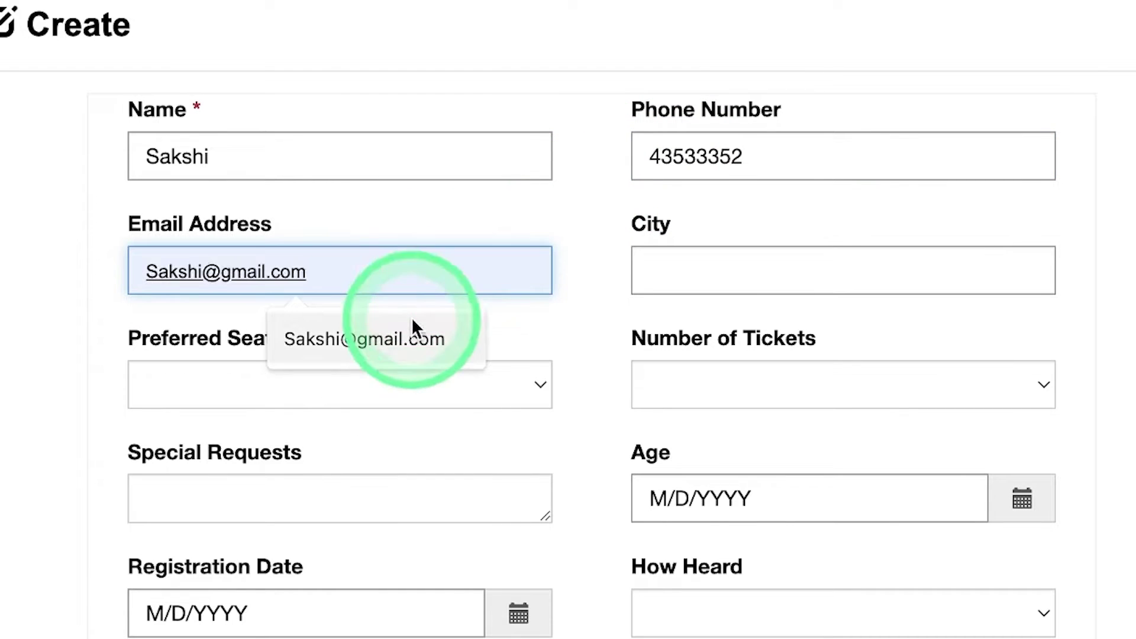
click(684, 278)
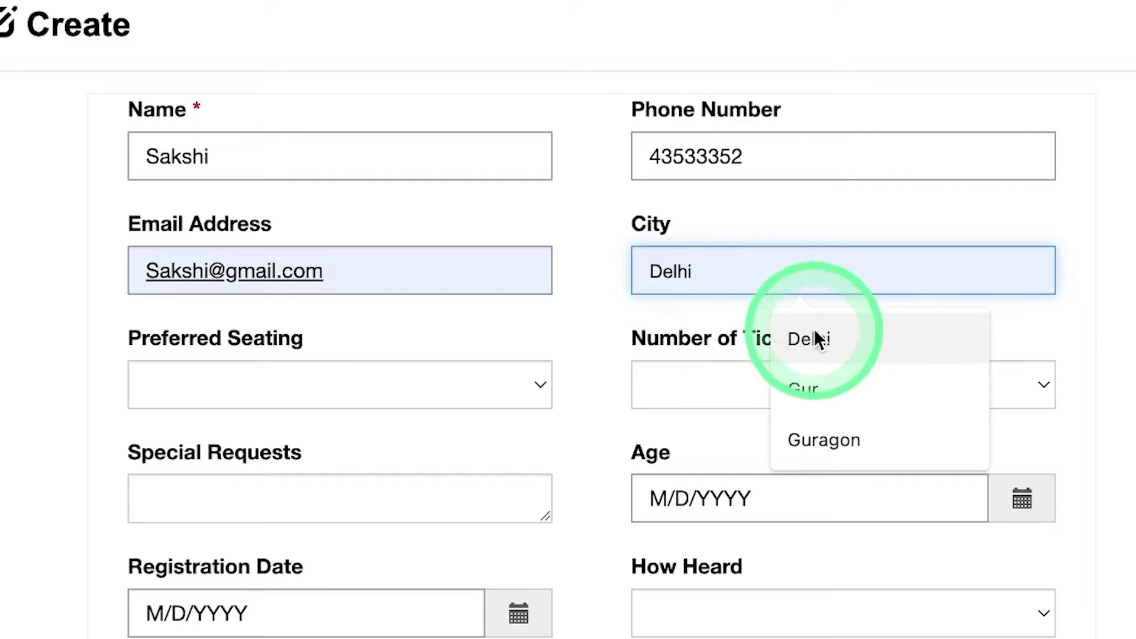
click(831, 334)
Step: Set Preferred Seating to Front row, Number of Tickets to 2 and Special Requests to None
click(436, 382)
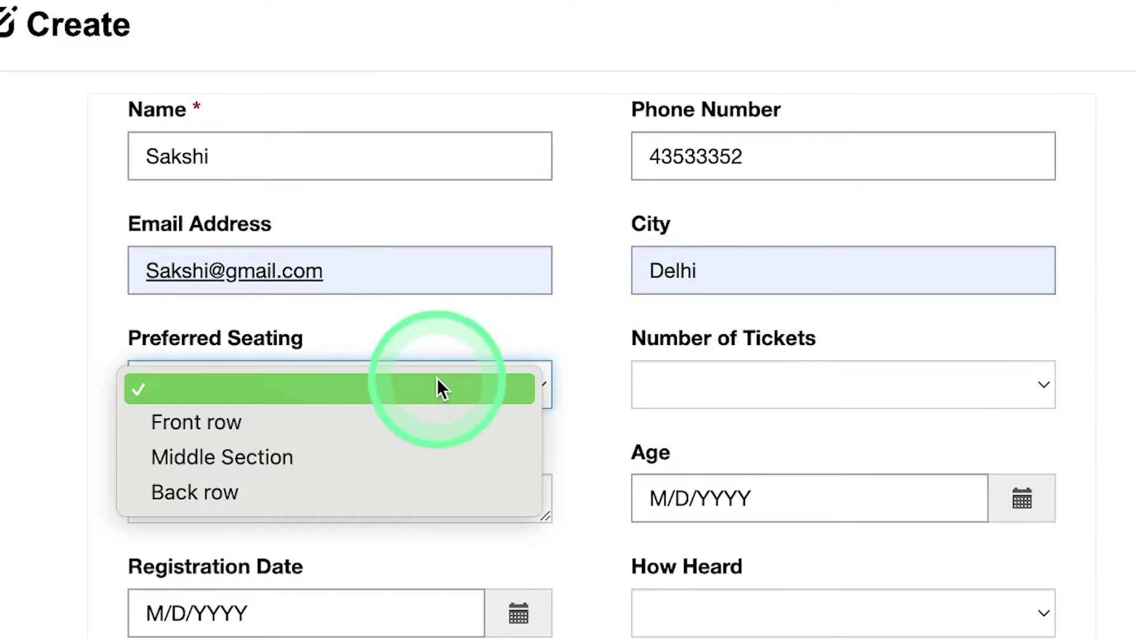
click(440, 419)
click(718, 386)
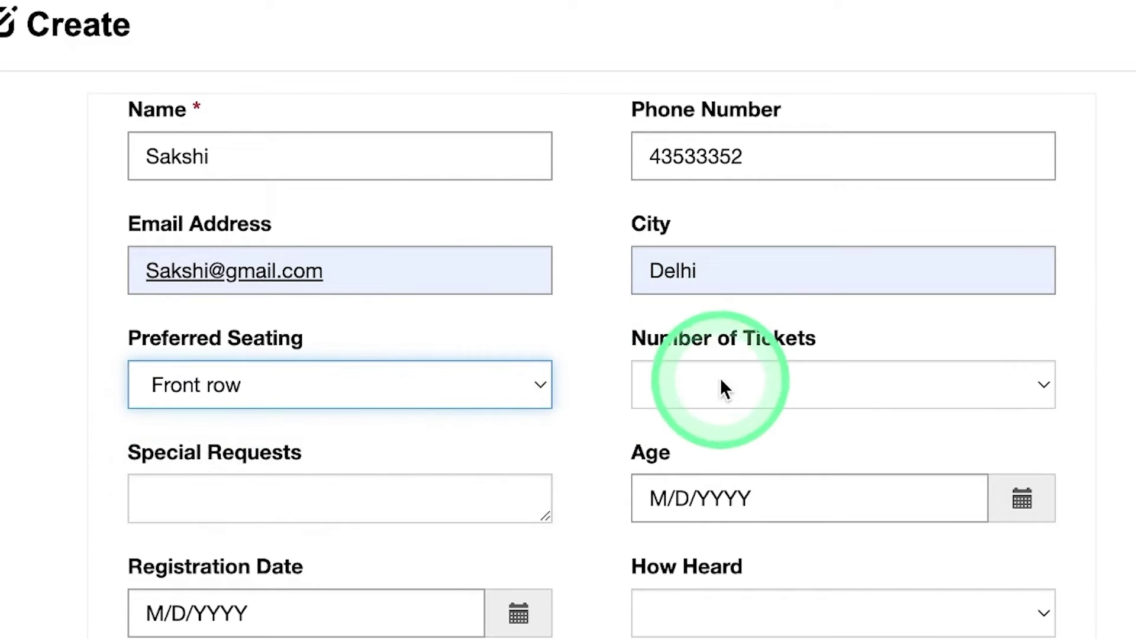
click(731, 455)
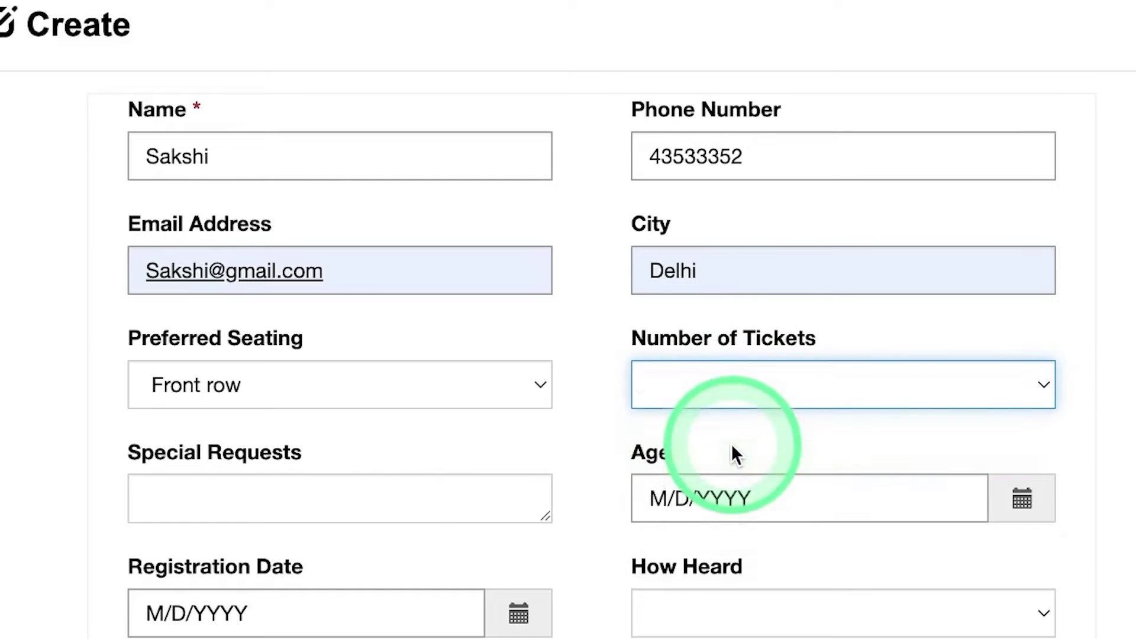
click(461, 510)
text(None)
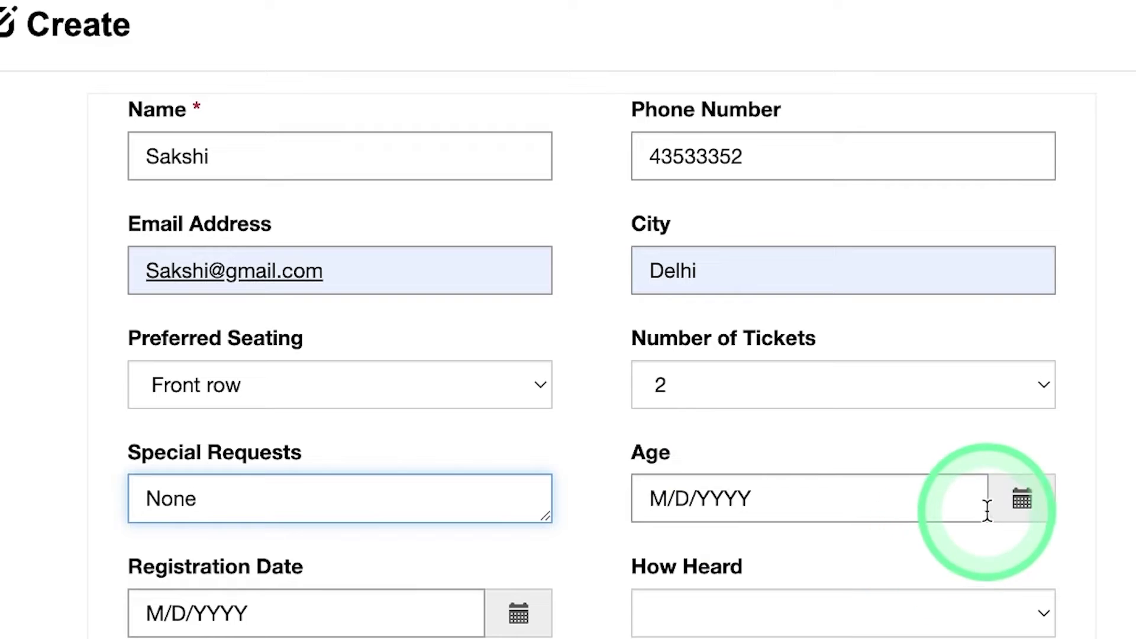
Step: Enter the attendee's birth date in the Age field using the calendar
click(1022, 499)
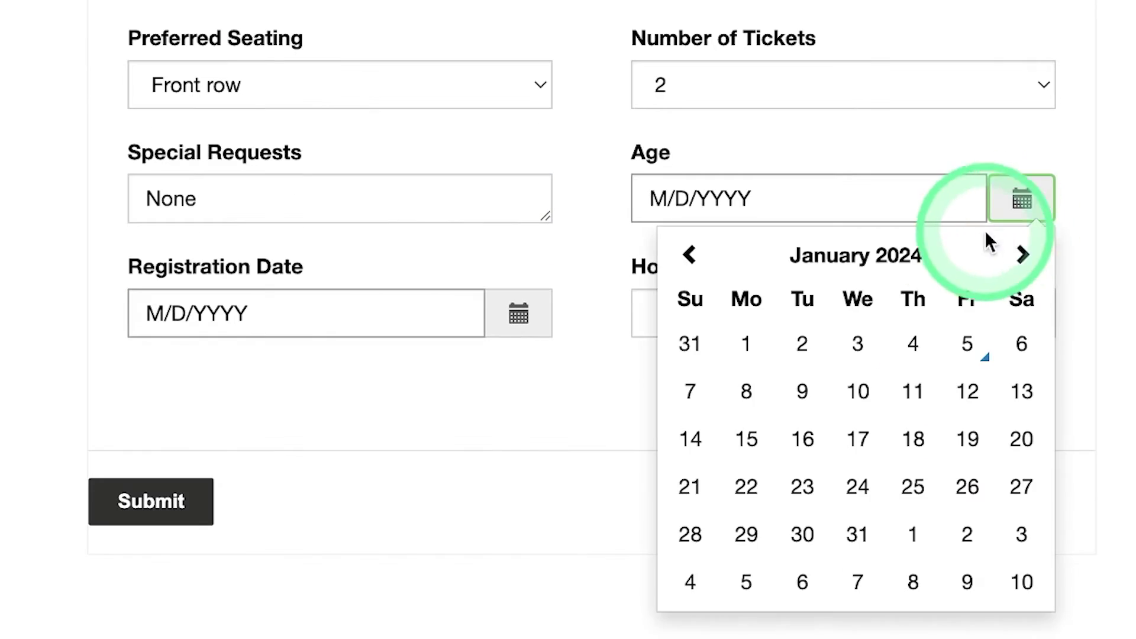
click(918, 256)
click(870, 261)
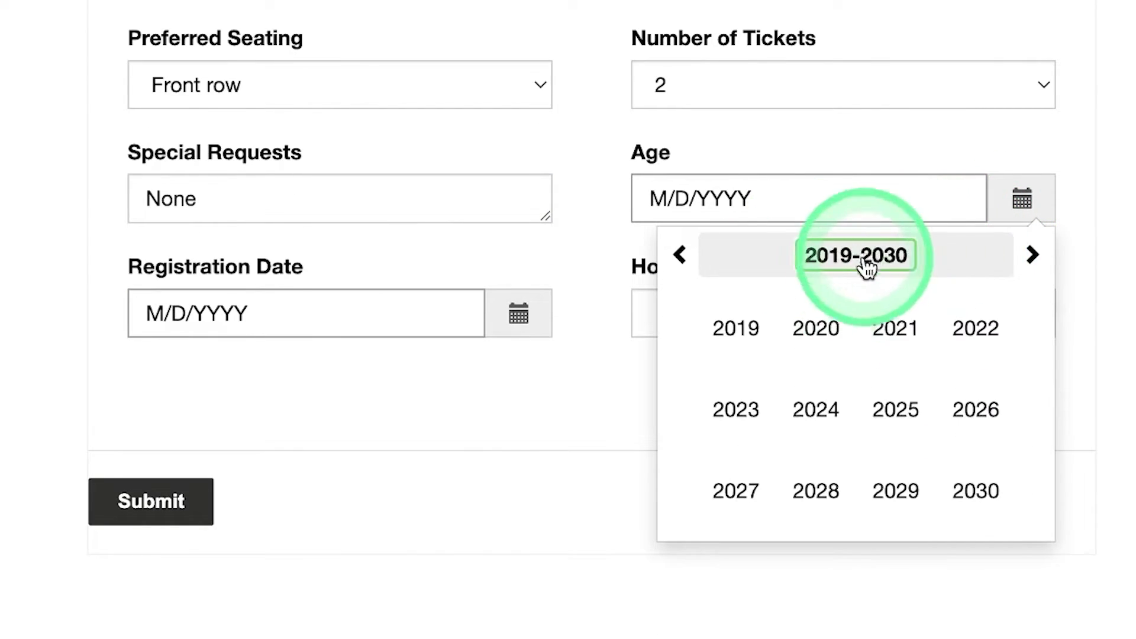
click(735, 331)
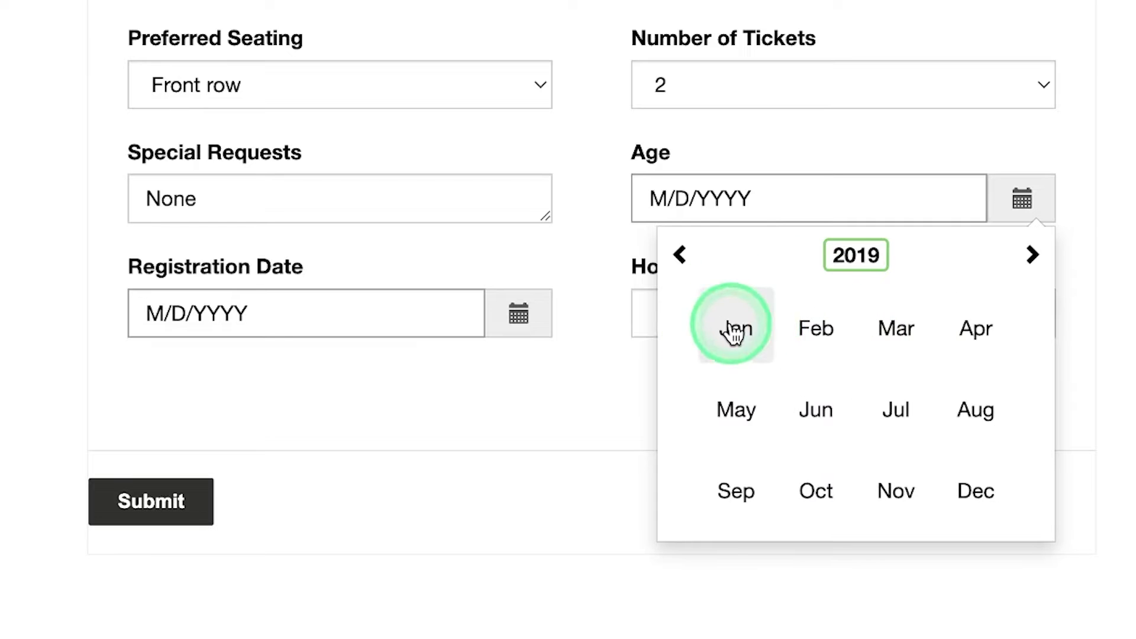
click(734, 328)
click(794, 354)
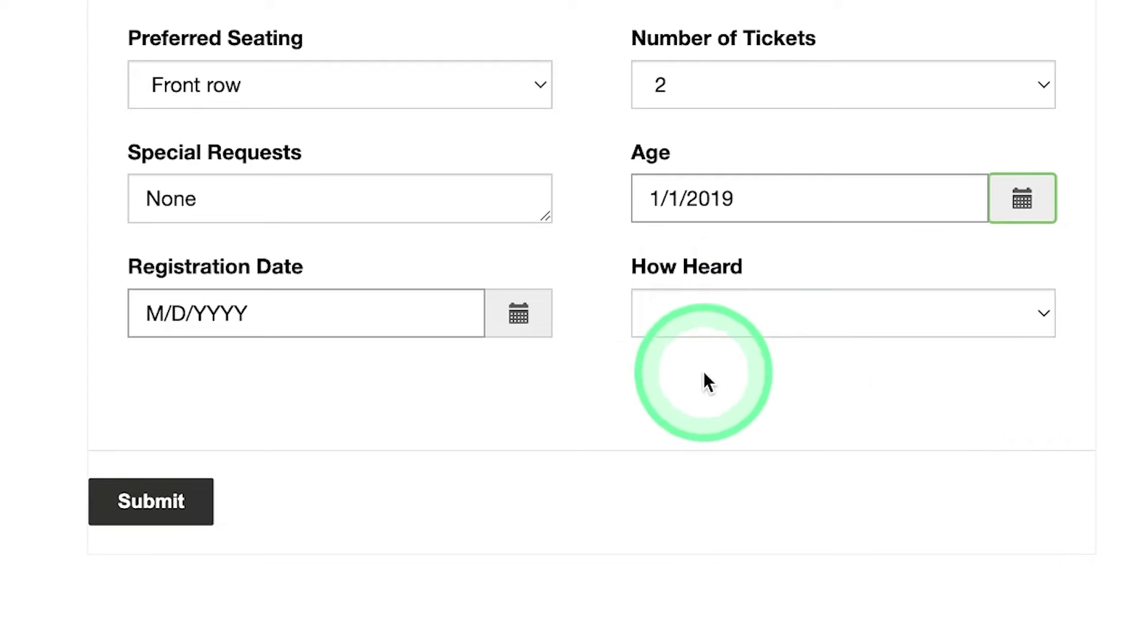
Step: Set Registration Date to 1/9/2024 and How Heard to Social Media, and submit the new record
click(533, 330)
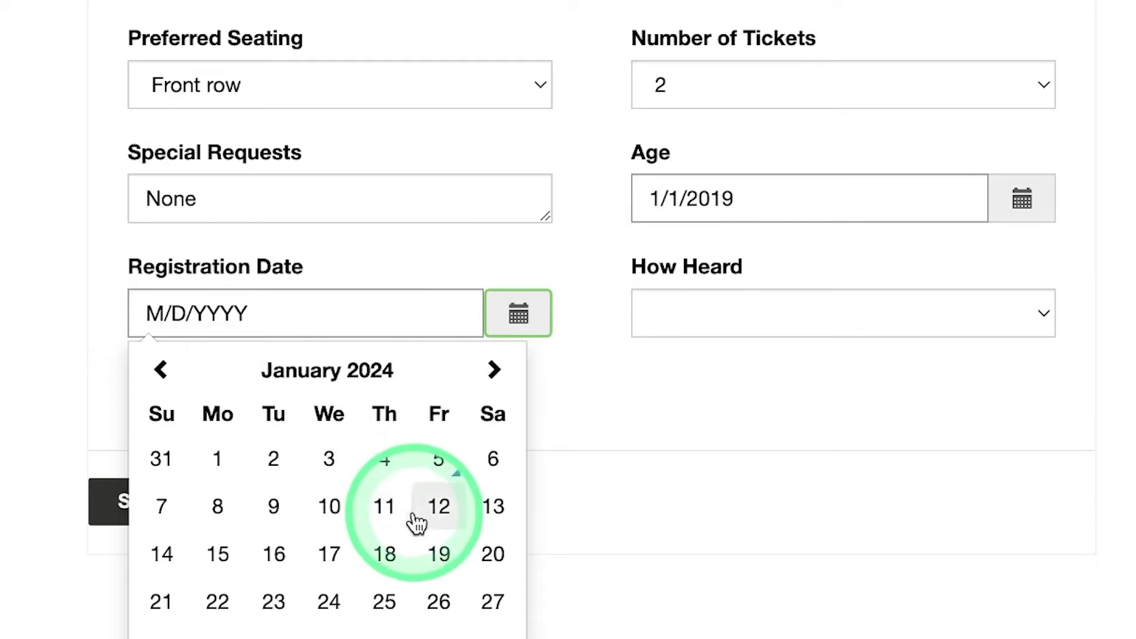
click(290, 510)
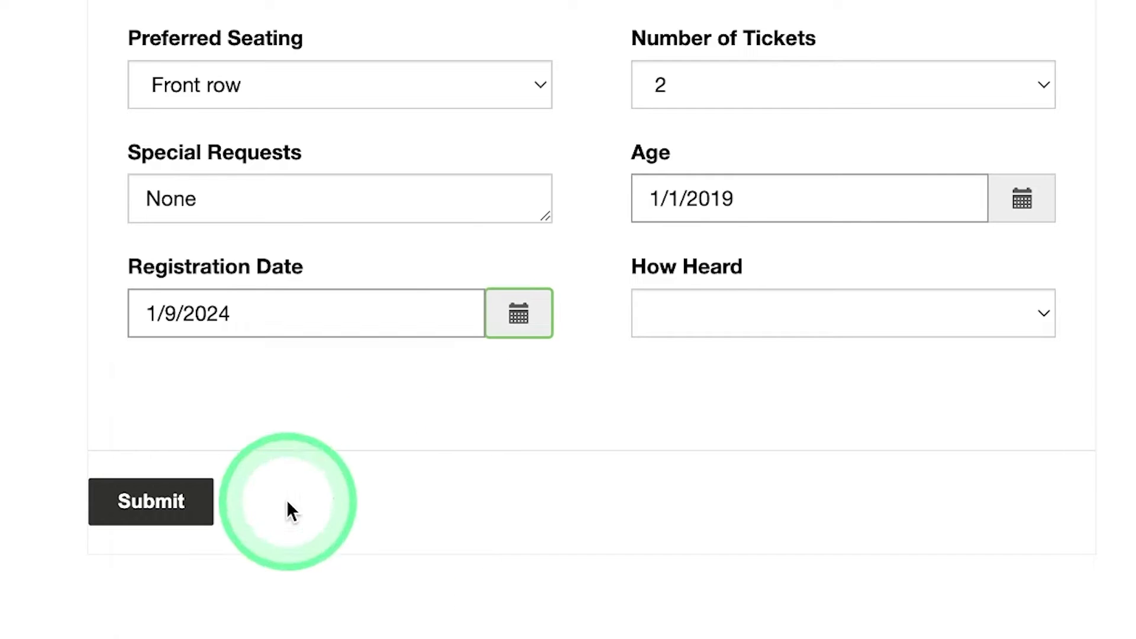
click(822, 334)
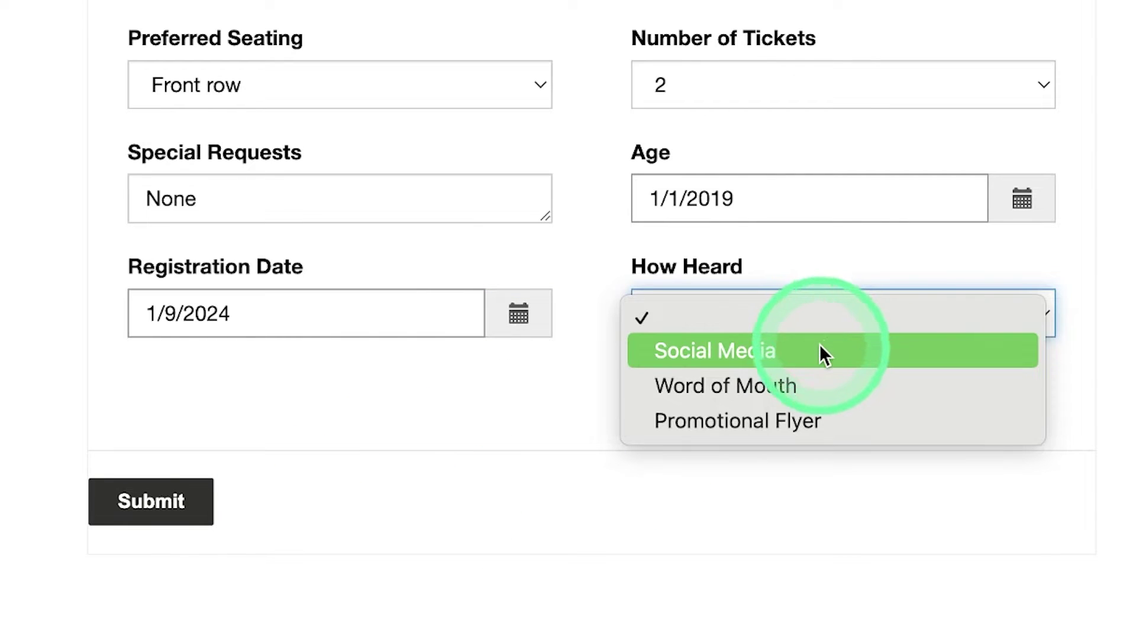
click(820, 344)
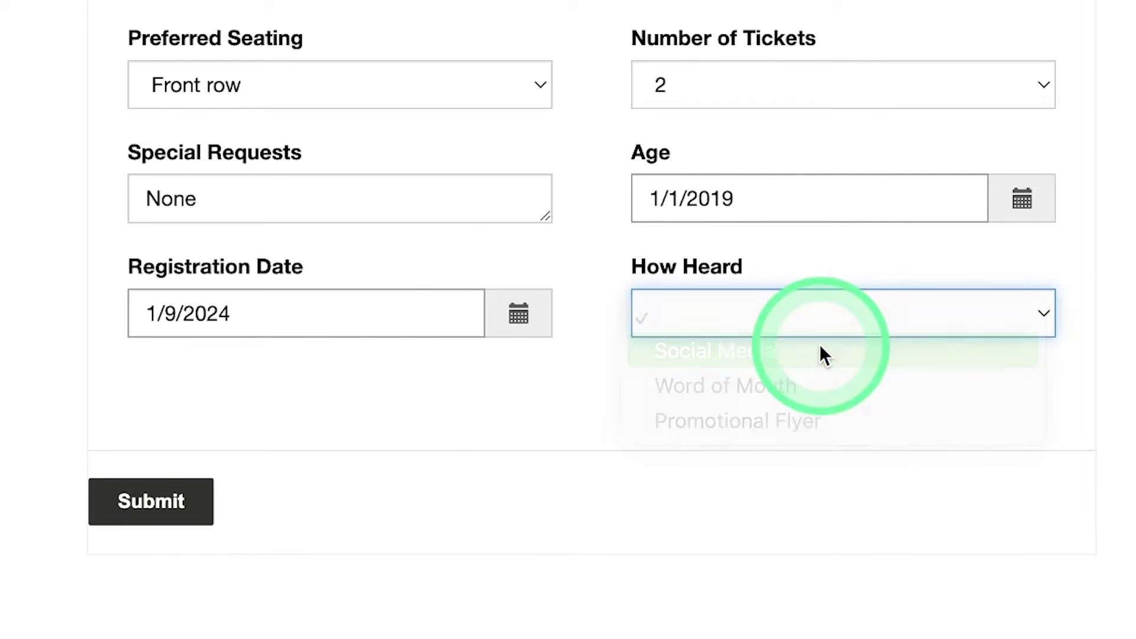
click(186, 511)
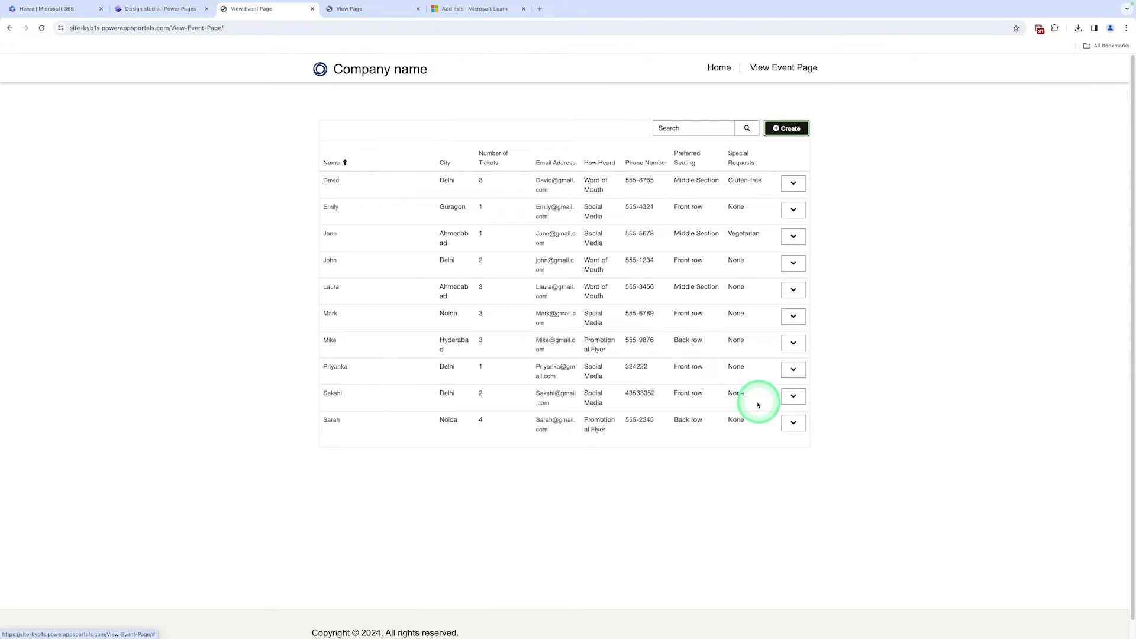
Step: View the details of the newly created registration record and close them again
click(793, 396)
click(795, 414)
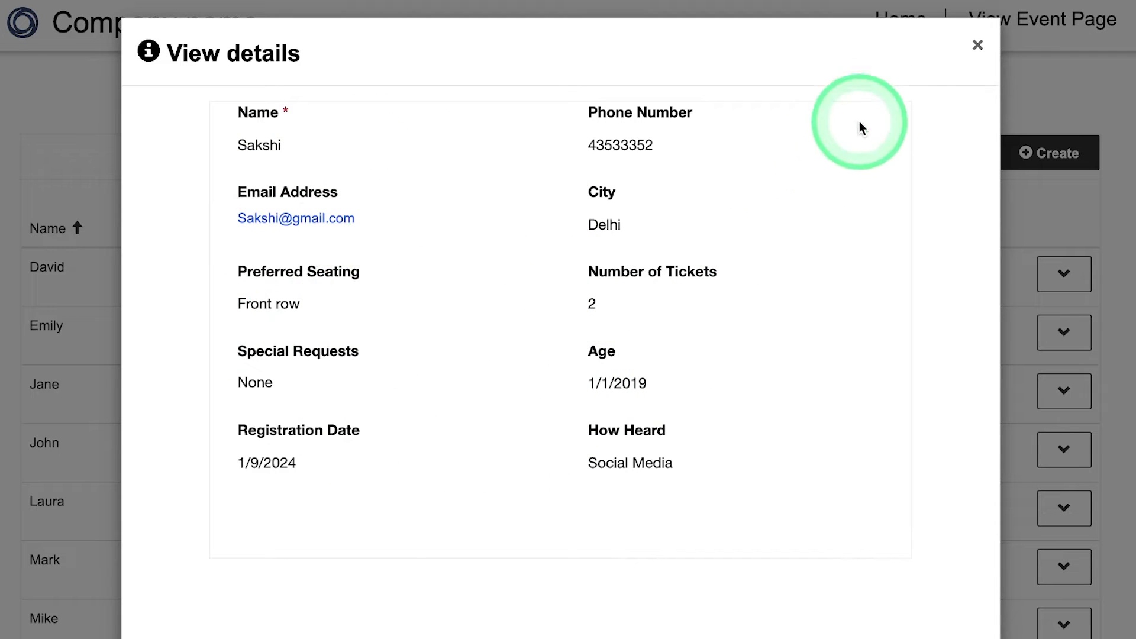
click(976, 49)
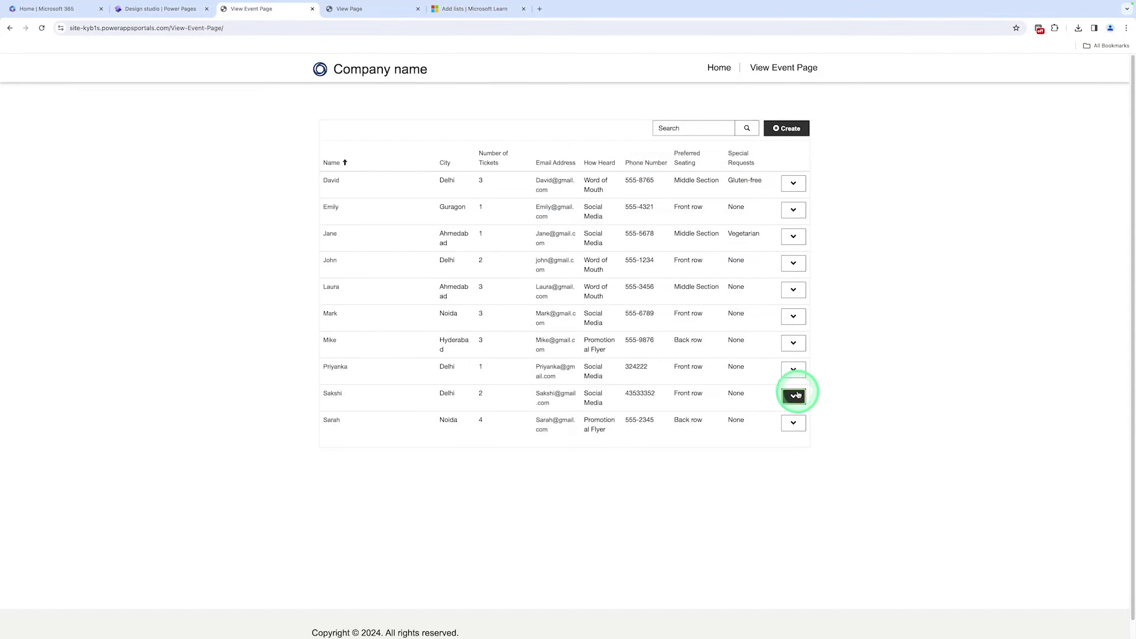
Step: Edit the newly created registration, changing Preferred Seating to Back row, and submit it
click(794, 395)
click(799, 427)
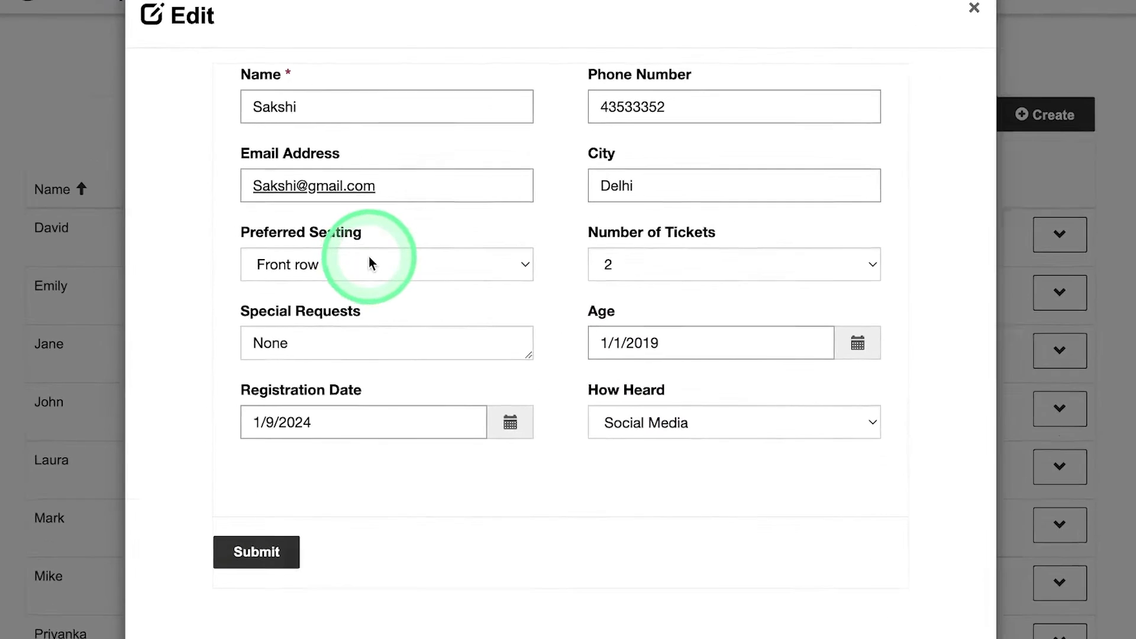
click(481, 193)
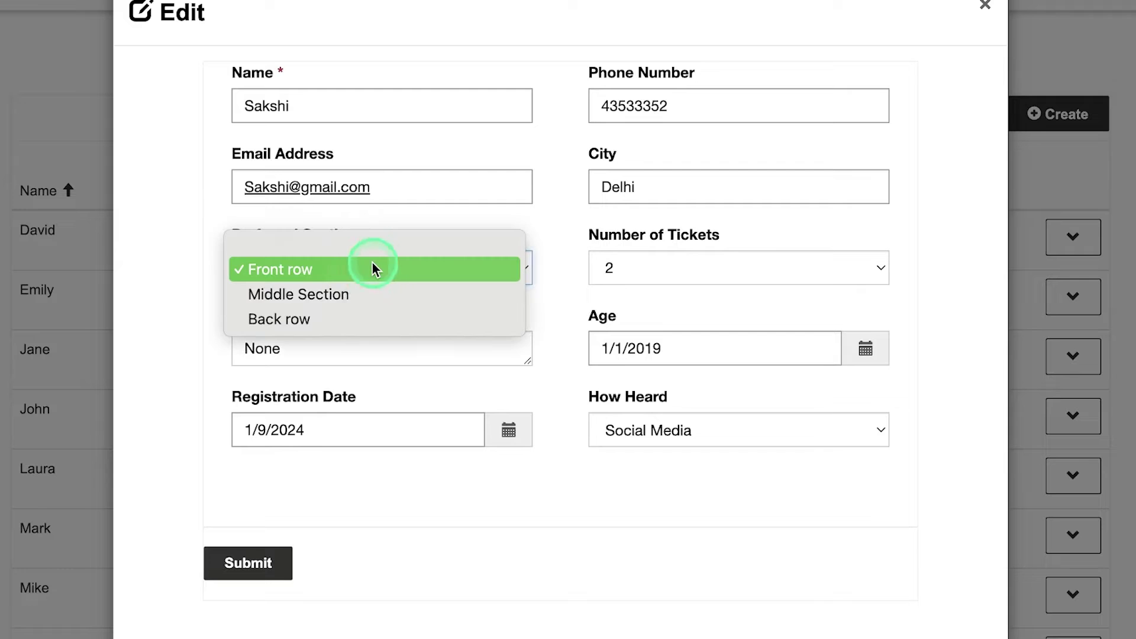
click(379, 321)
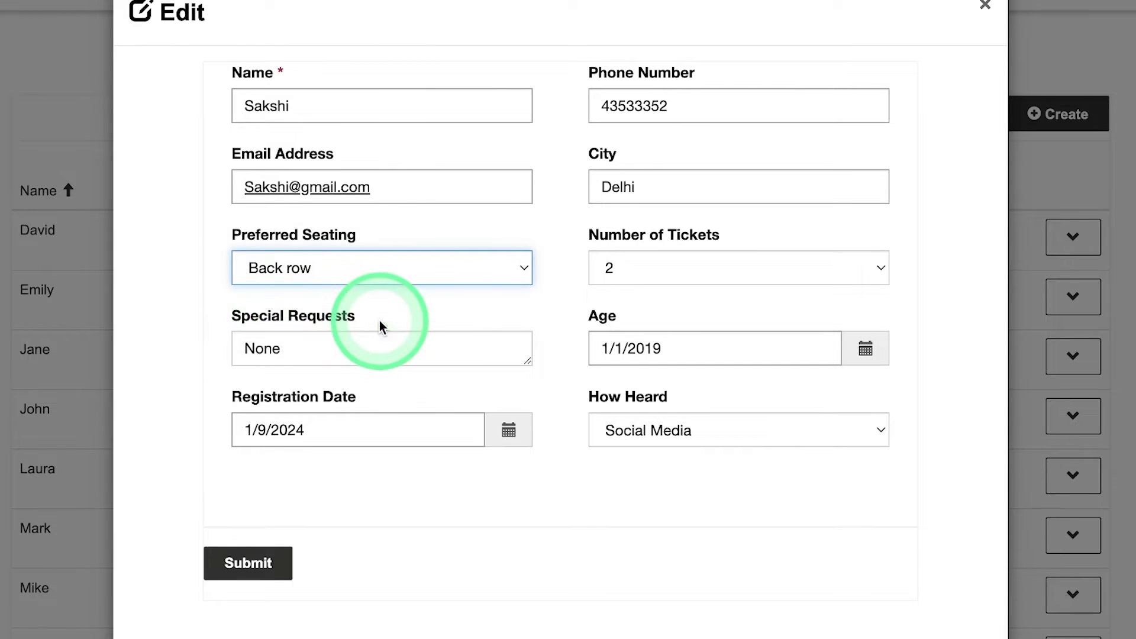
click(267, 562)
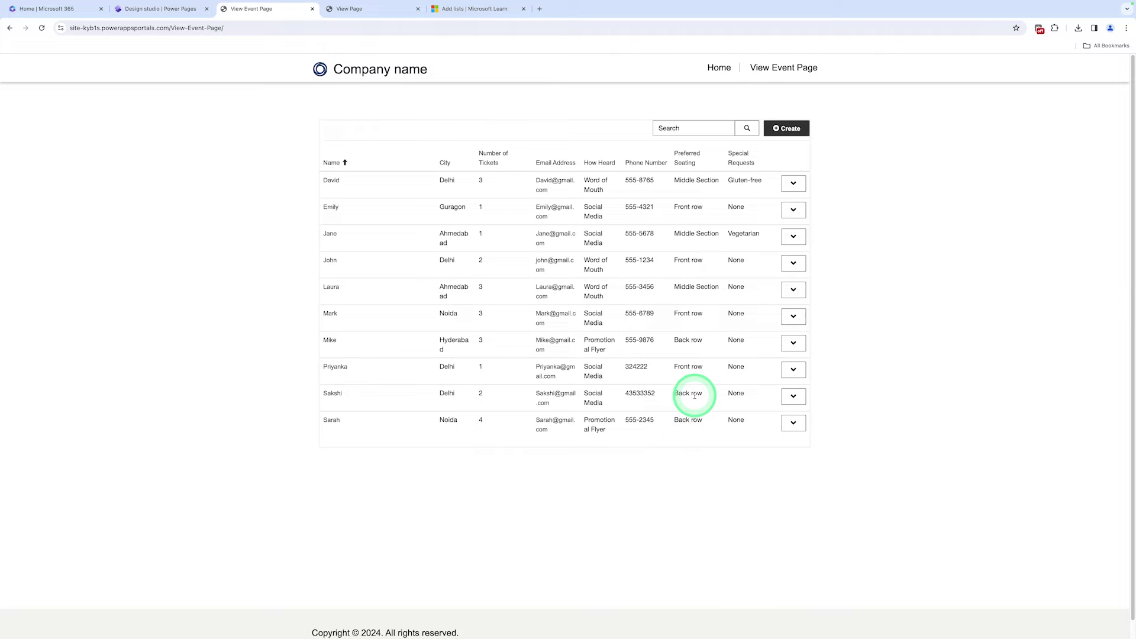
Step: Delete the registration record that was just edited and confirm the deletion
click(793, 396)
click(804, 441)
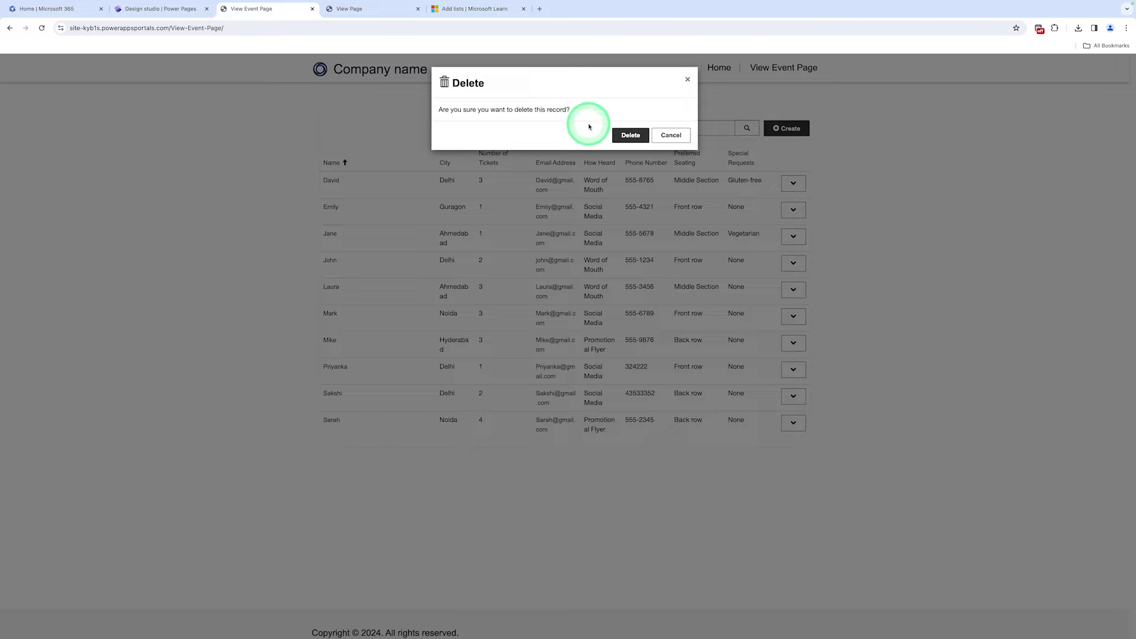
click(629, 135)
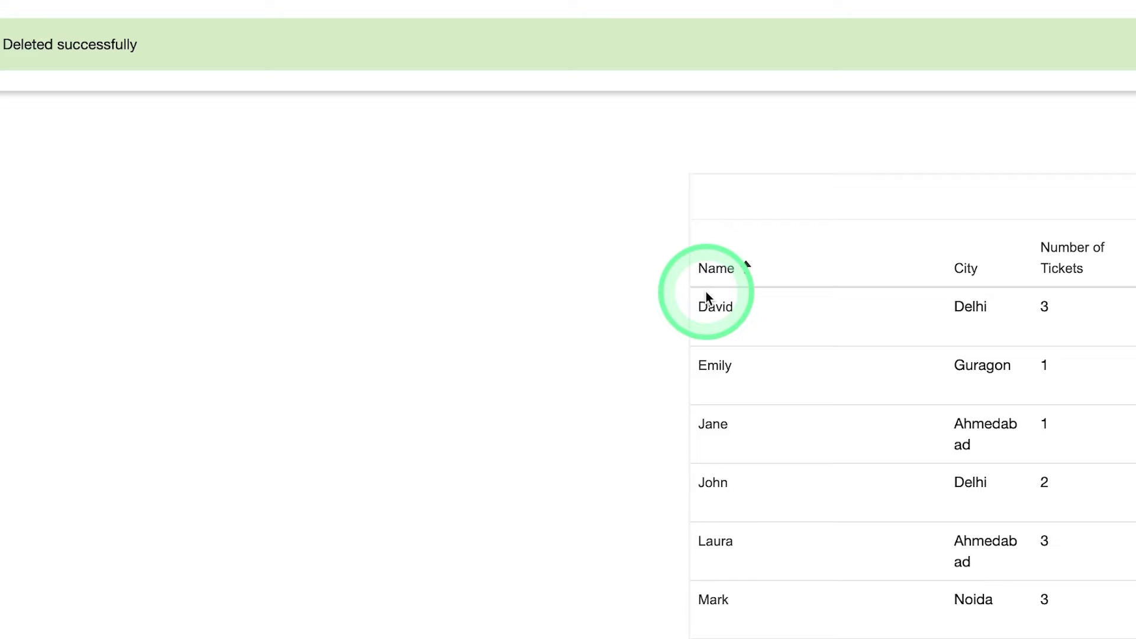
Step: Search the registration list for an attendee by the beginning of the name
click(685, 142)
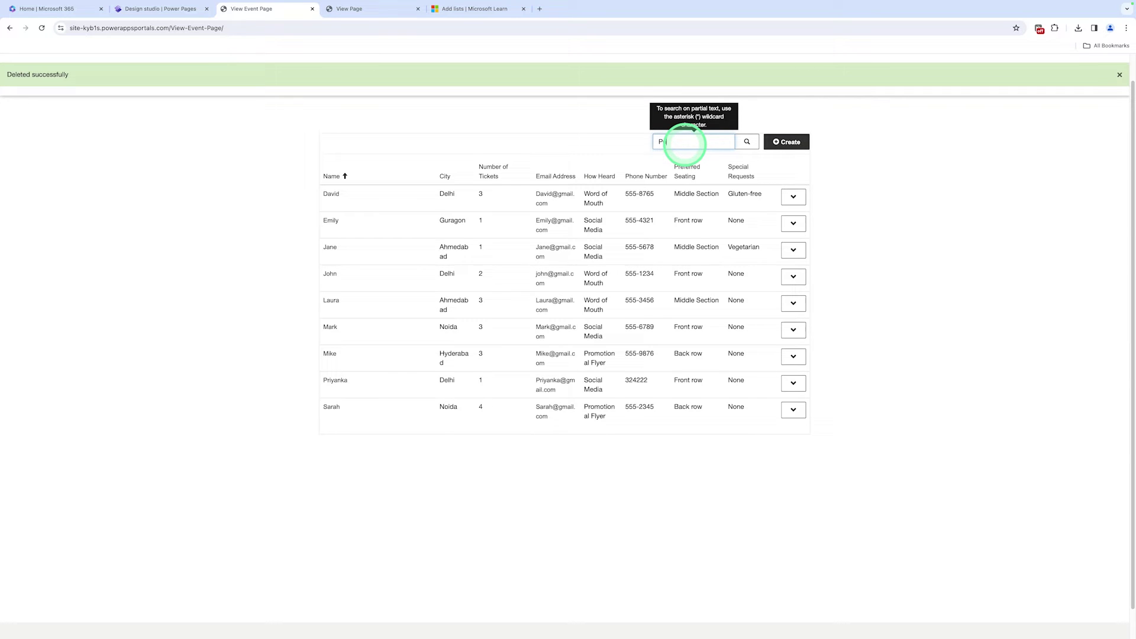
key(Return)
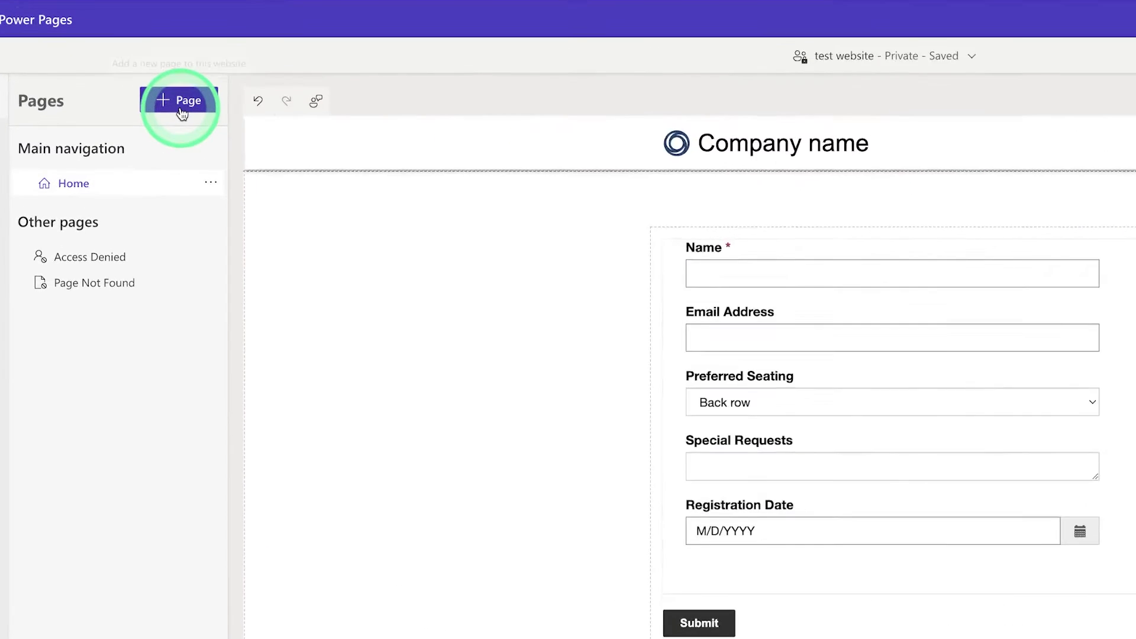
Step: In the Power Pages design studio, add a page named View Event Page to the main navigation using the Start from blank layout
click(200, 100)
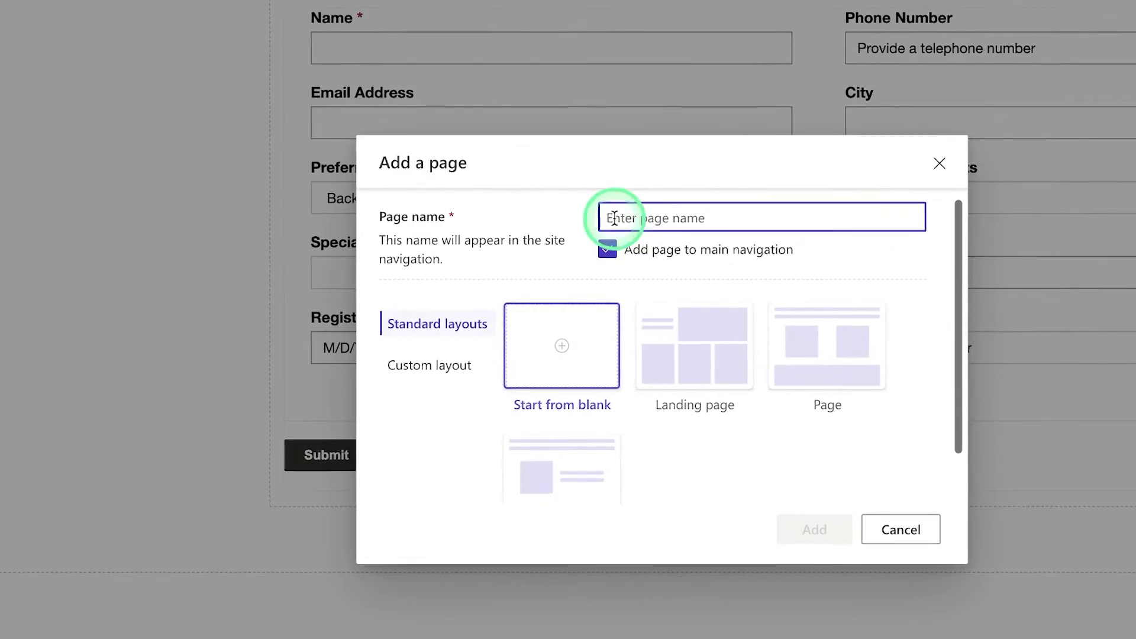
text(View Event Page)
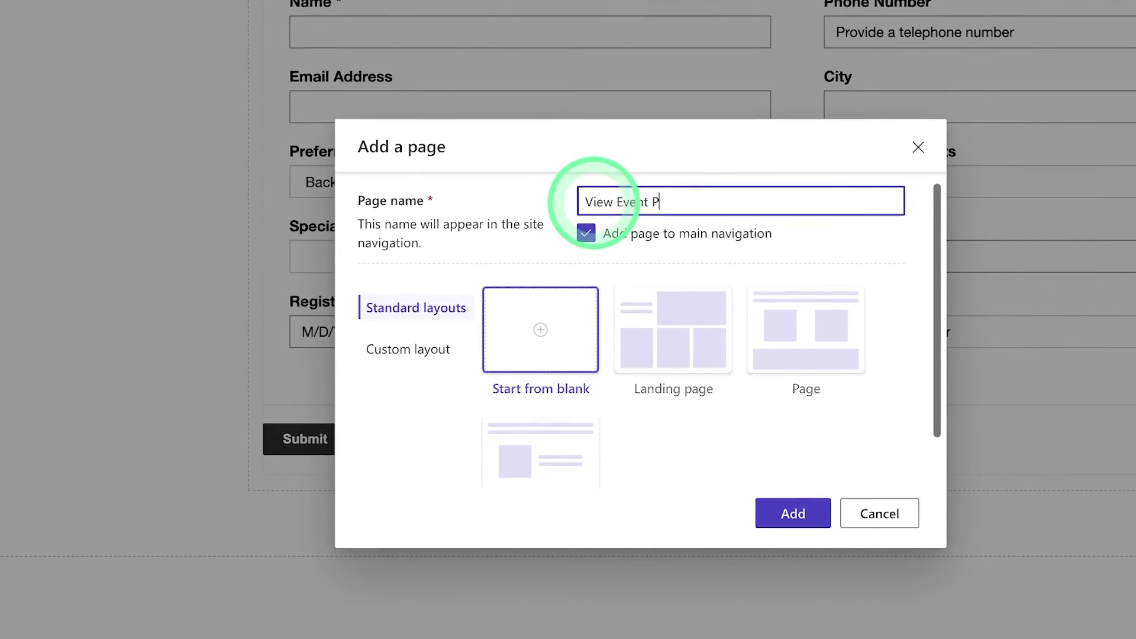
click(540, 362)
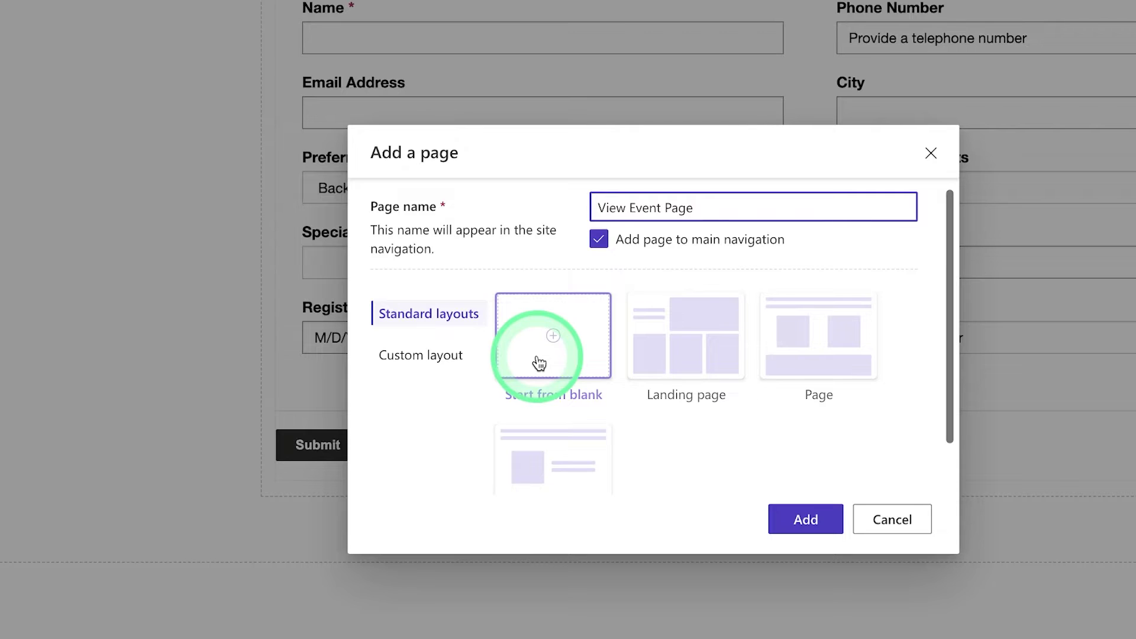
click(804, 519)
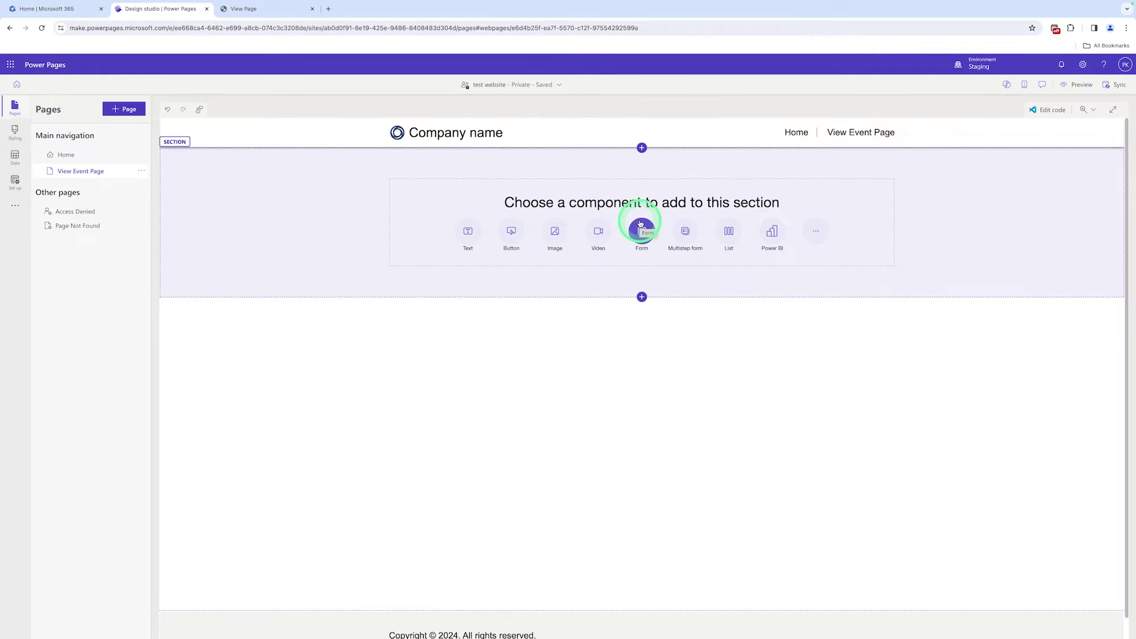
Step: Add a new list to the empty page section and choose the Comedian Registration (crb3a_comedianregistration) table as its data source
click(729, 231)
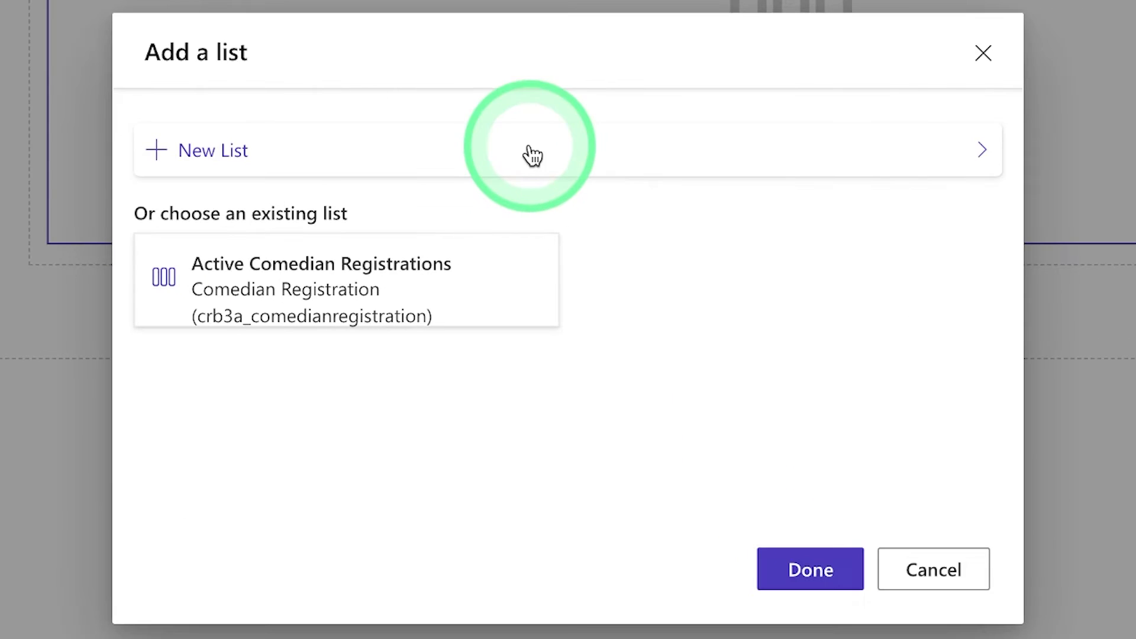
click(532, 153)
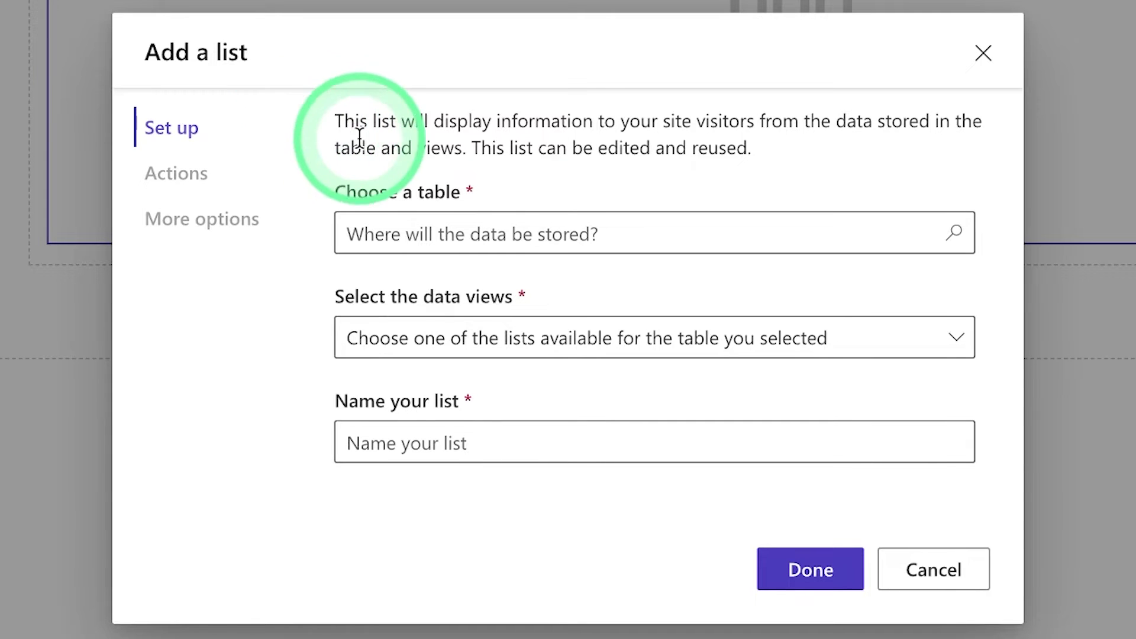
click(418, 232)
text(cOMEDI)
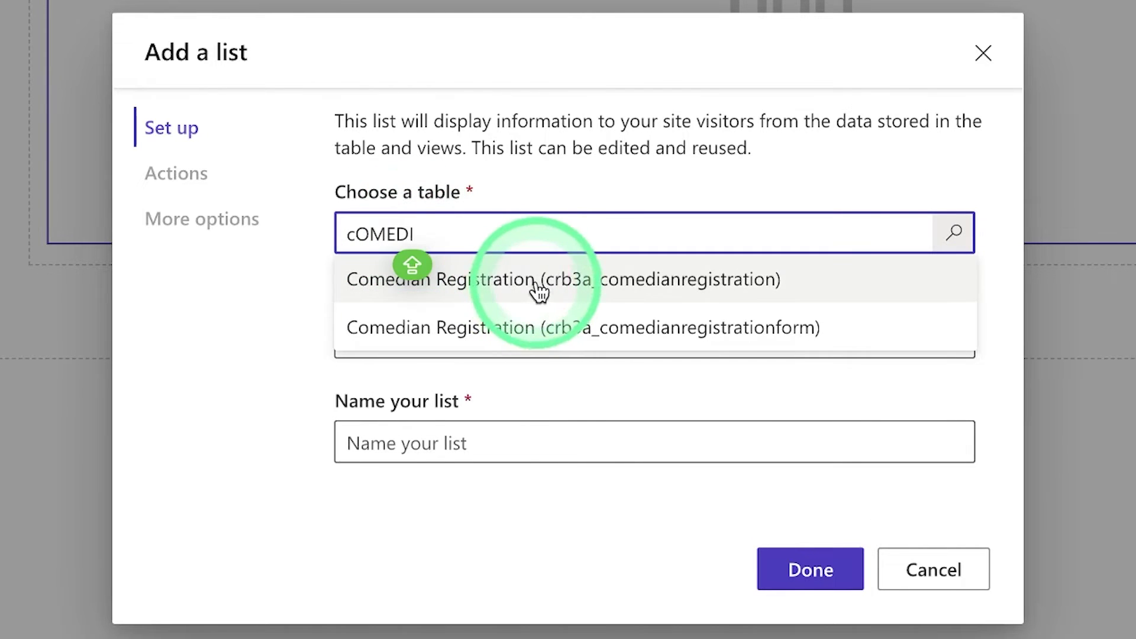
key(BackSpace)
click(512, 290)
Step: Select the Active Comedian Registrations data view for the new list and finish adding the list
click(507, 340)
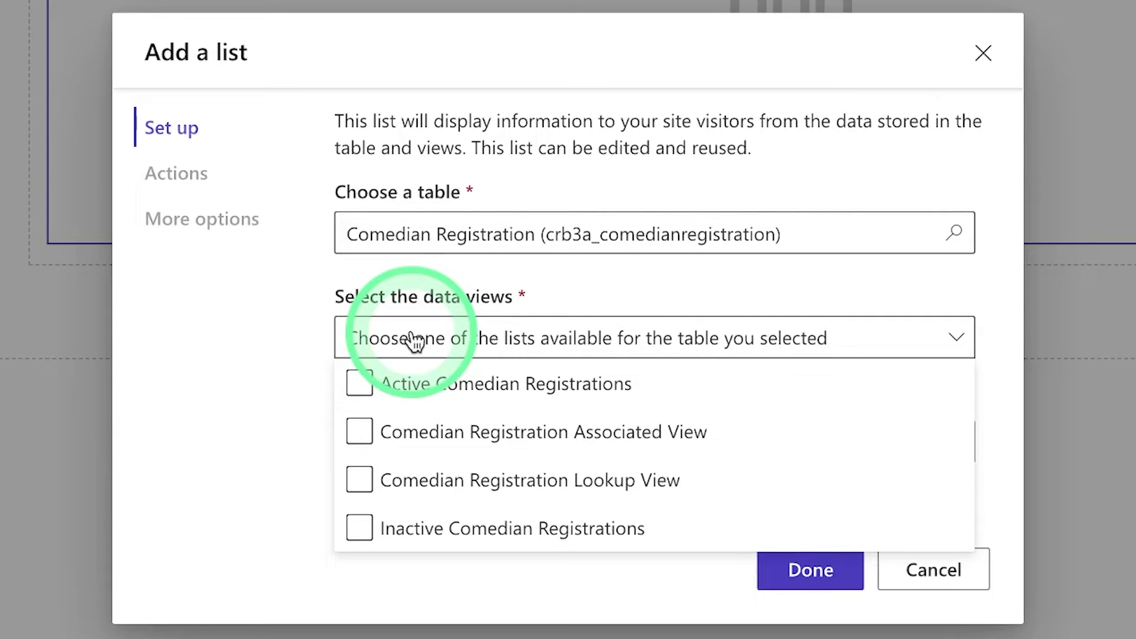
click(361, 382)
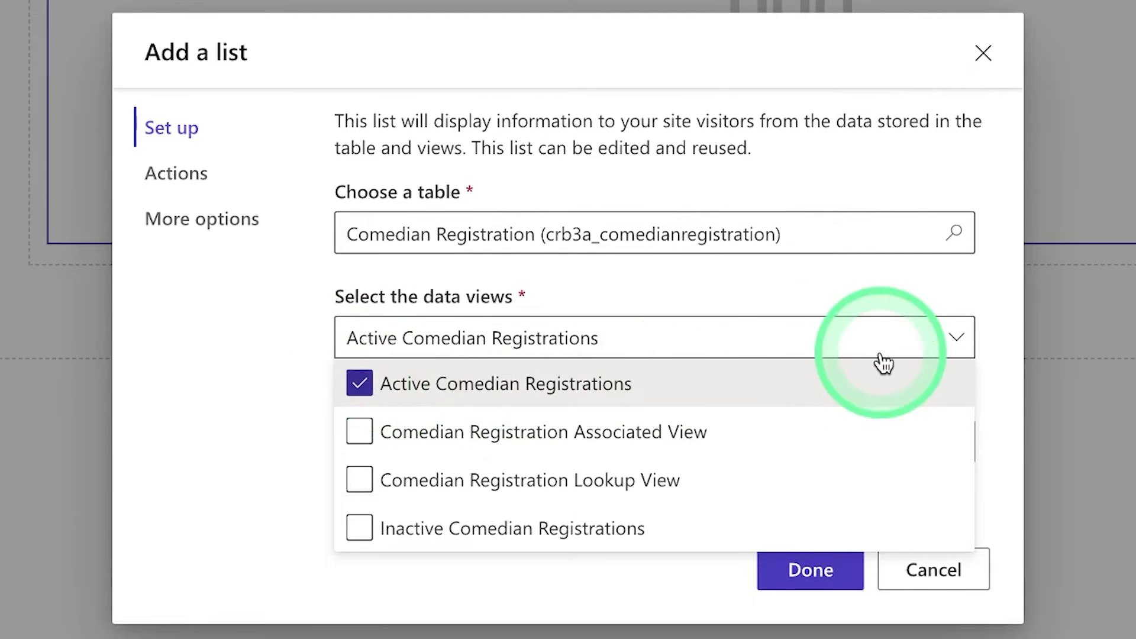
click(957, 350)
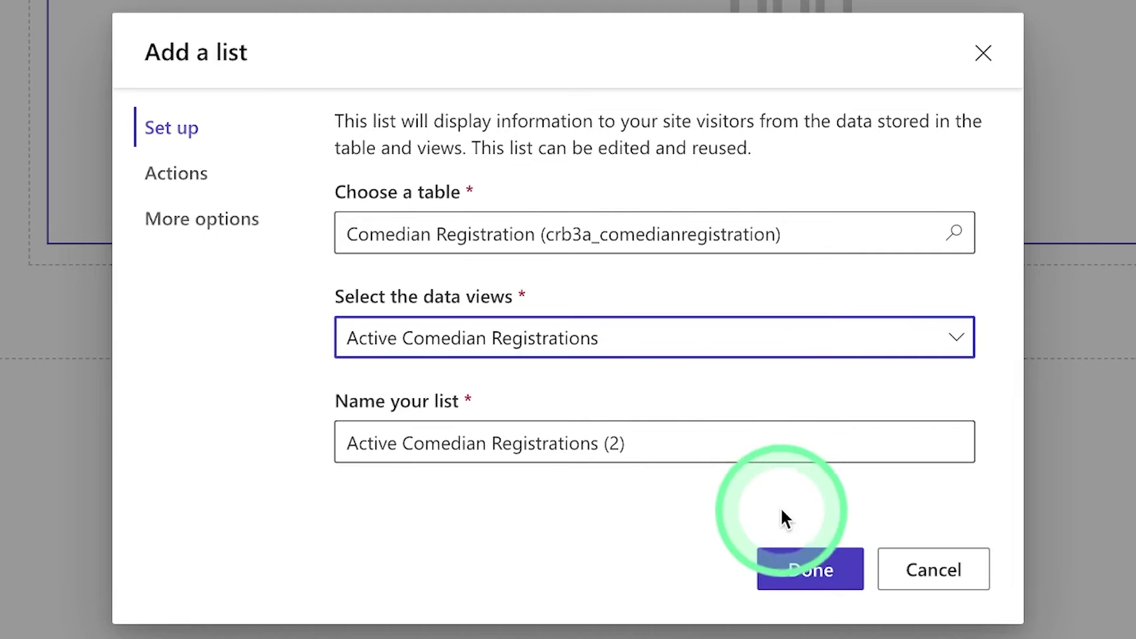
click(802, 571)
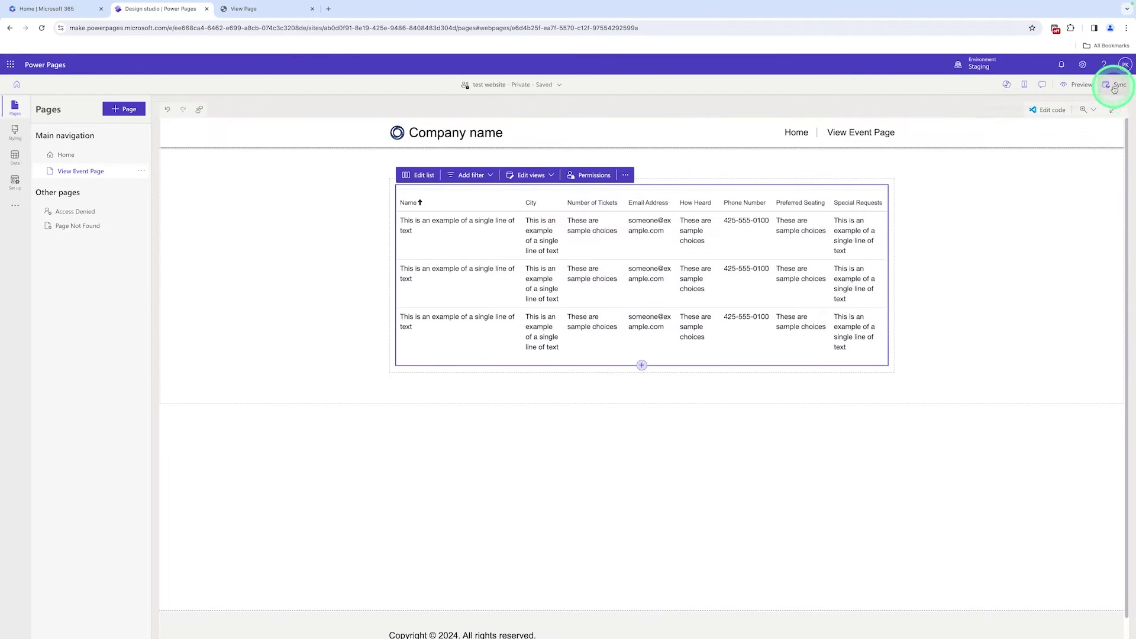
Step: Sync the site and open a desktop preview of View Event Page
click(1115, 87)
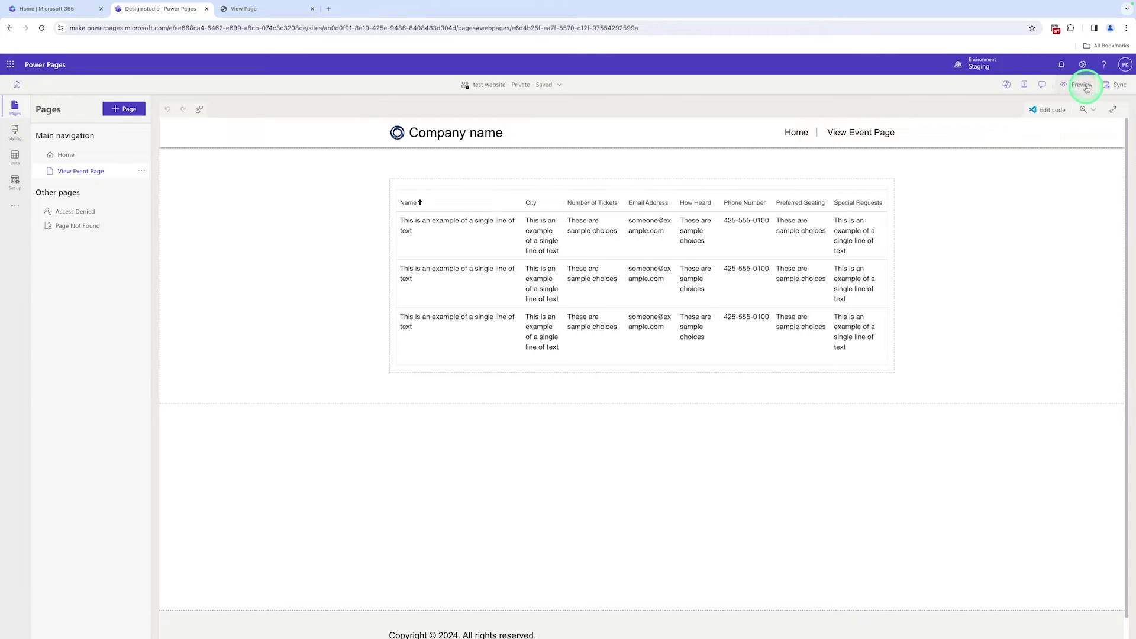
click(1087, 90)
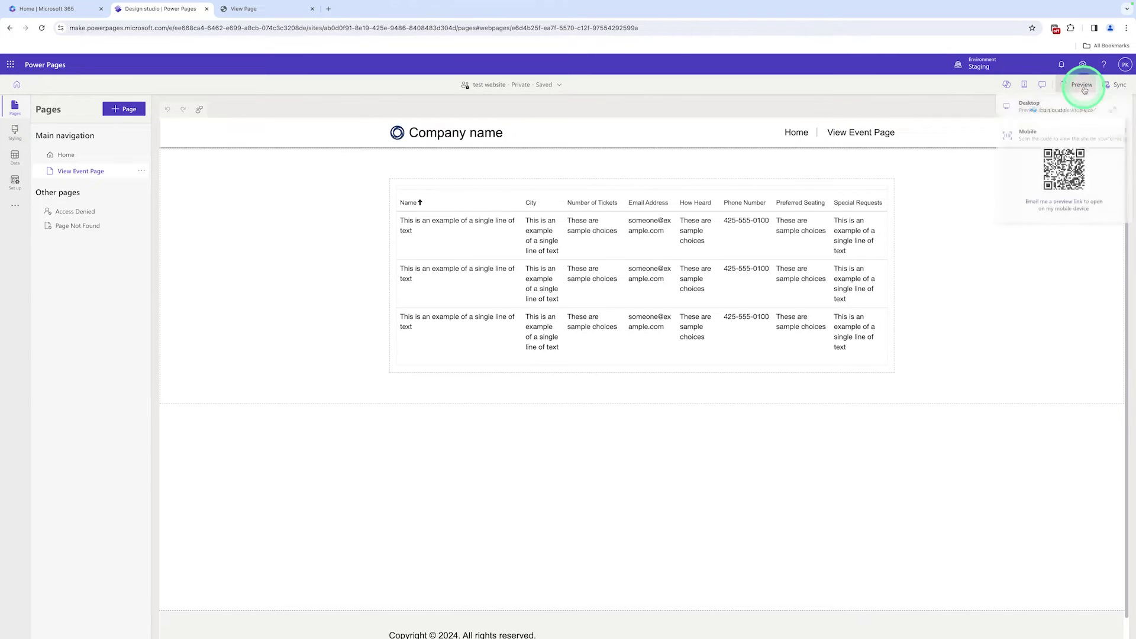
click(1065, 106)
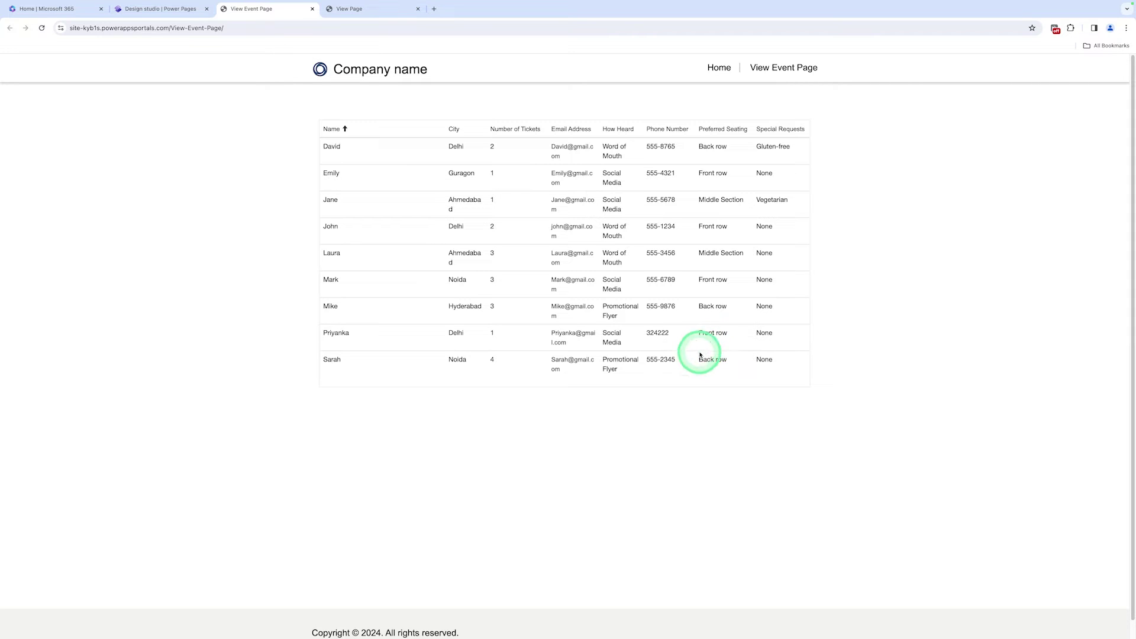
Step: Back in the design studio, enable Create a new record for the list with target type Form and the Comedian Registration form
key(alt+Tab)
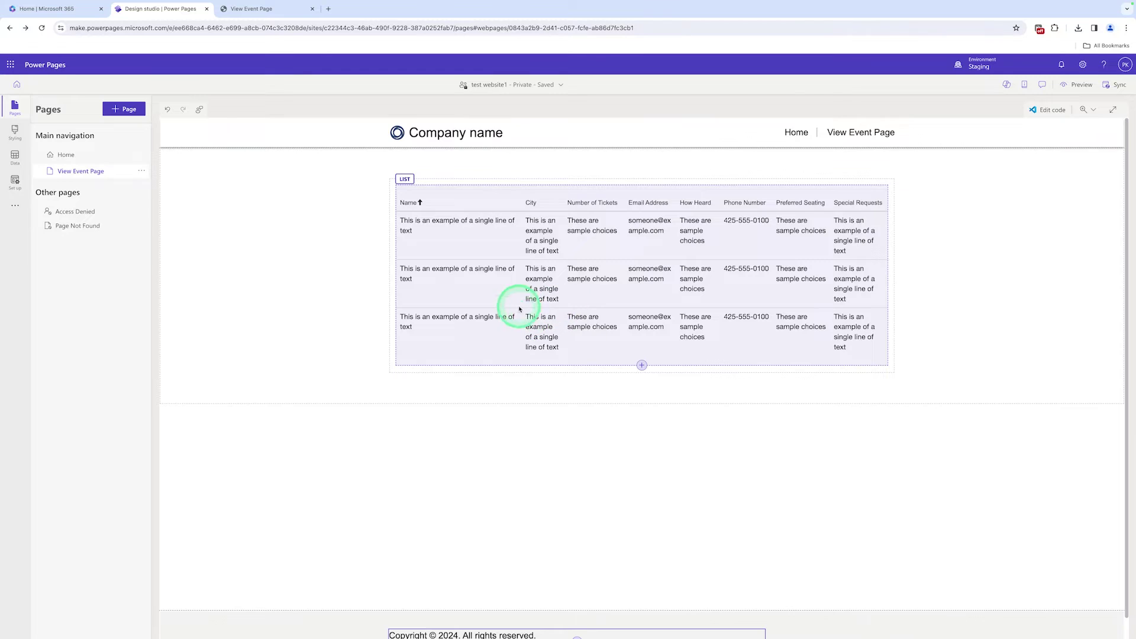
click(434, 212)
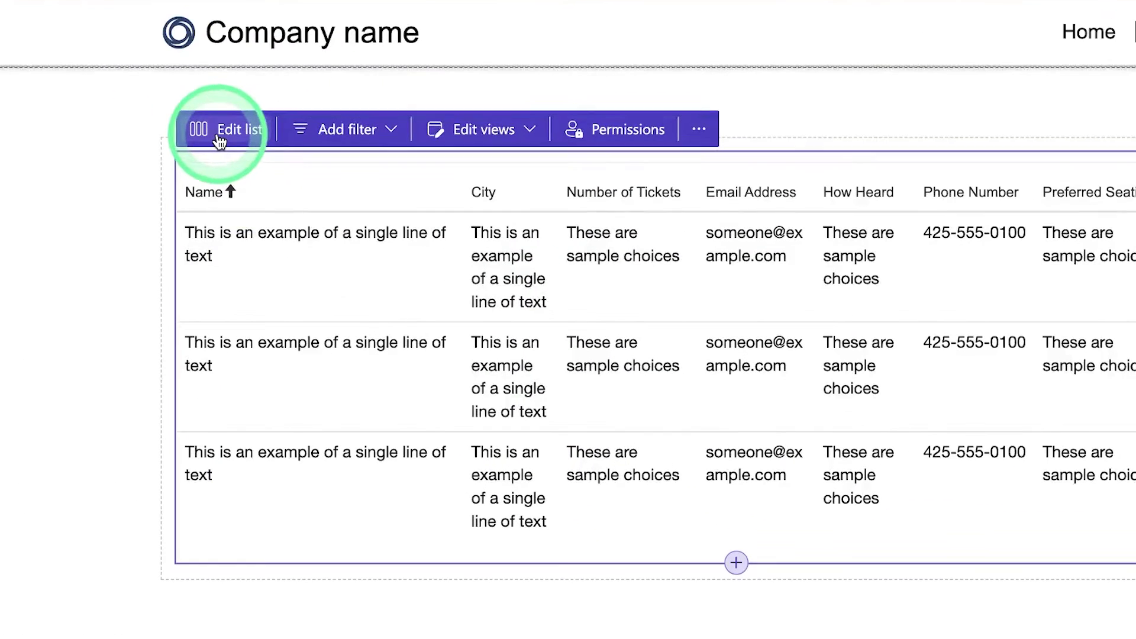
click(414, 177)
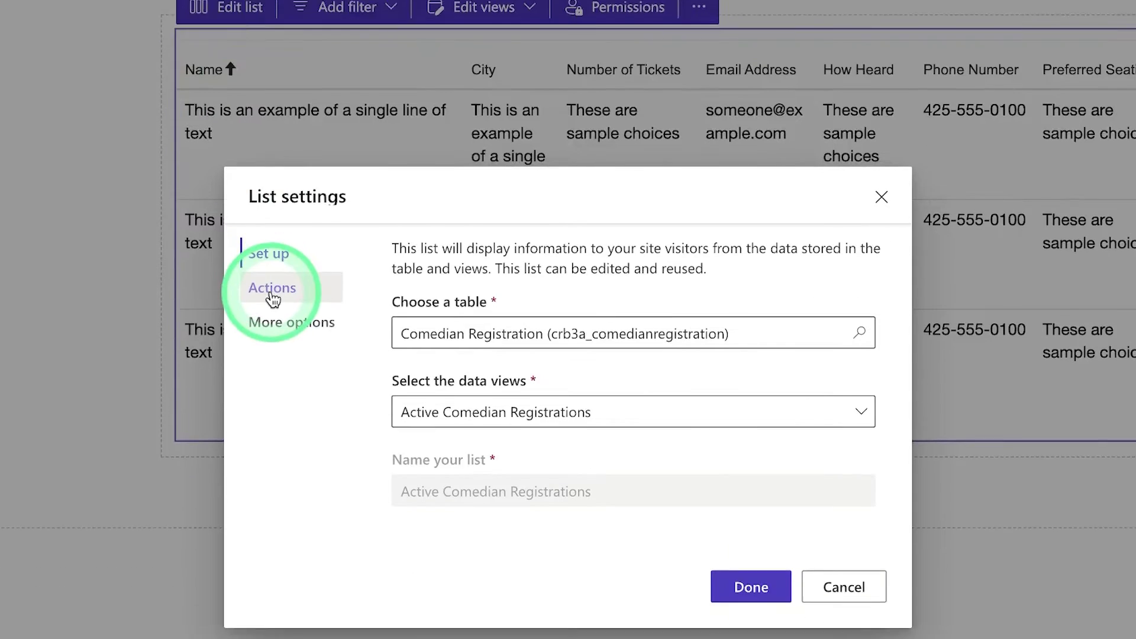
click(273, 410)
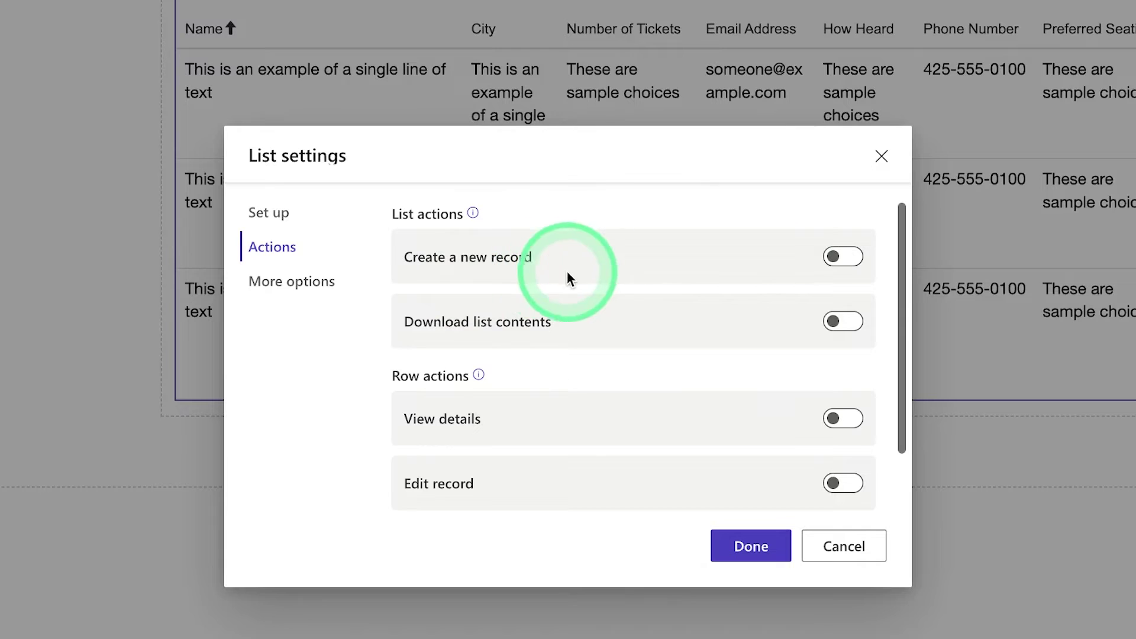
click(859, 259)
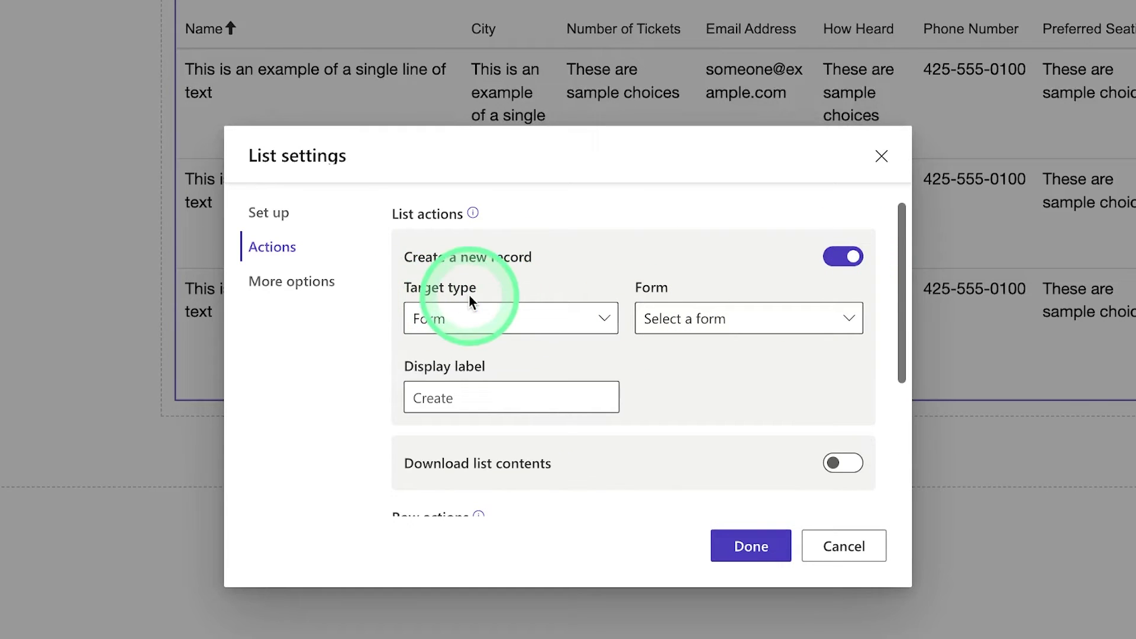
click(552, 324)
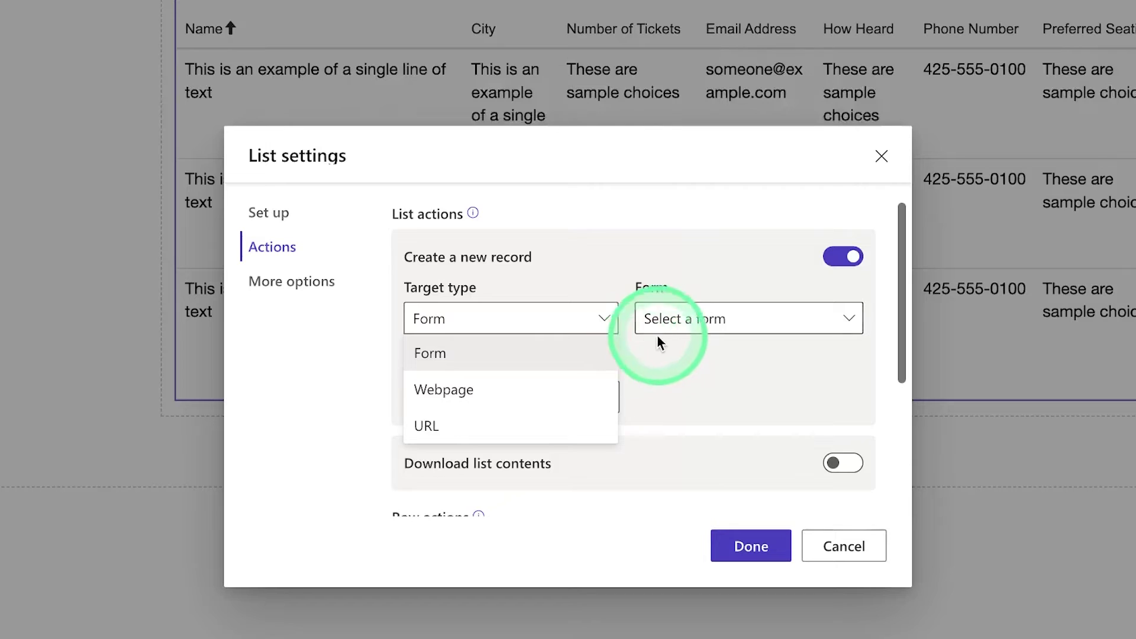
click(678, 323)
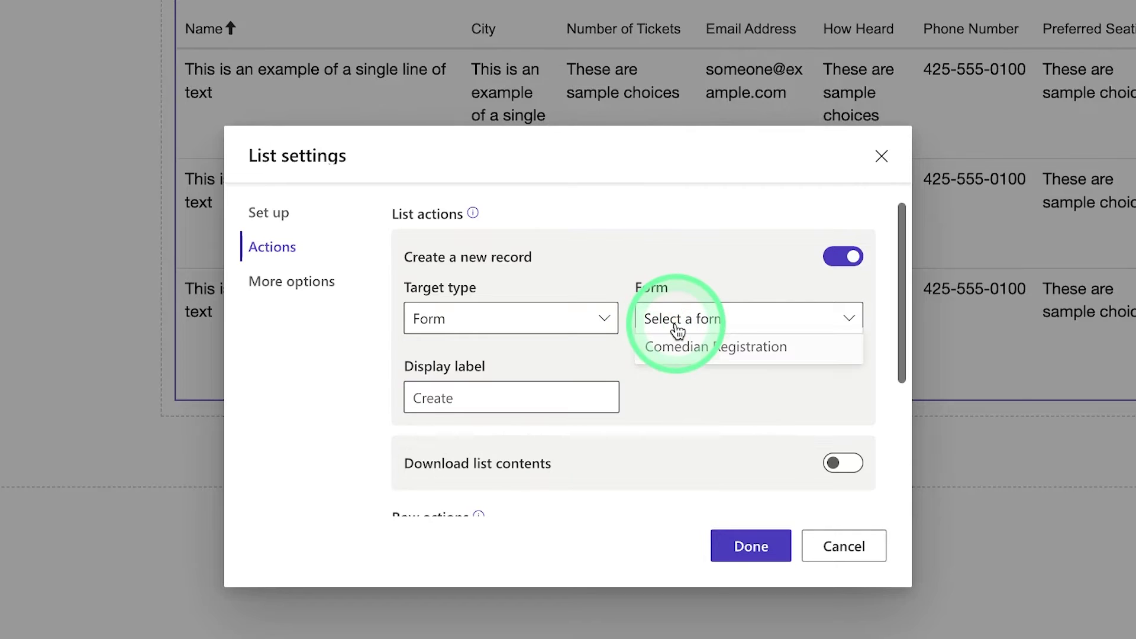
click(678, 356)
click(435, 368)
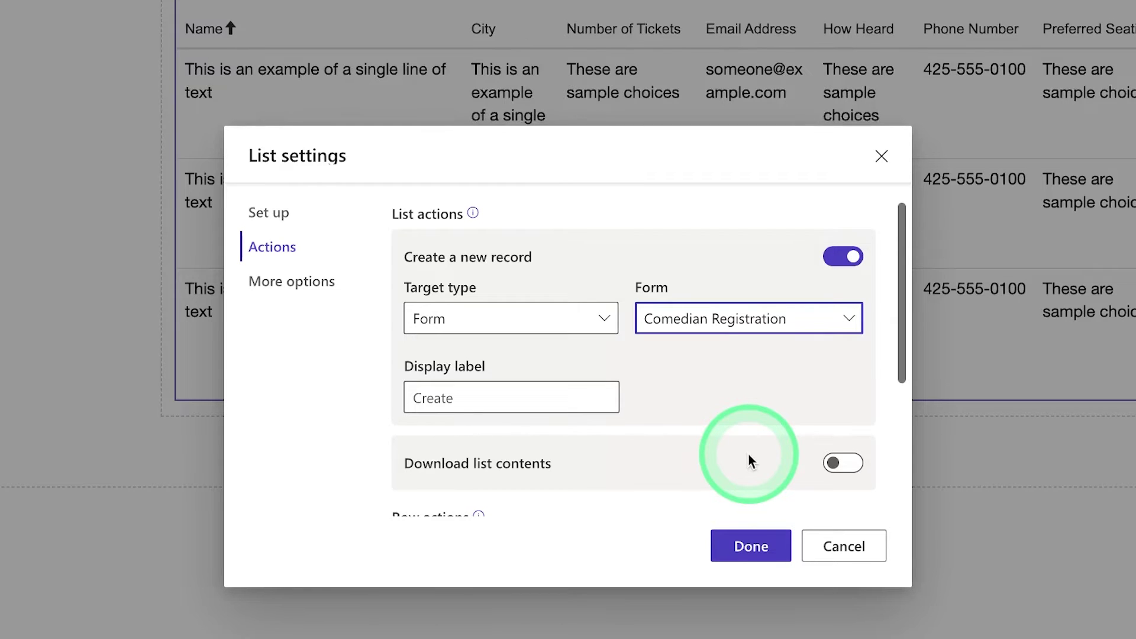
click(750, 543)
Step: Save the list's Comedian Registration table permission with Global access and Read and Create rights for Anonymous Users, accepting that anyone can see the data
click(634, 307)
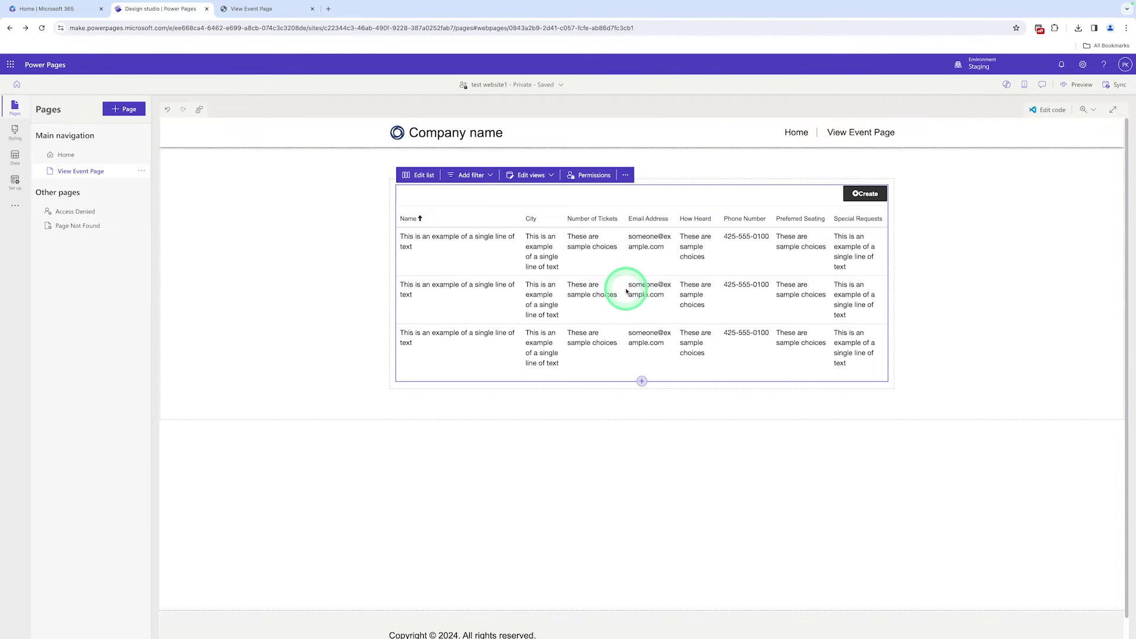
click(587, 178)
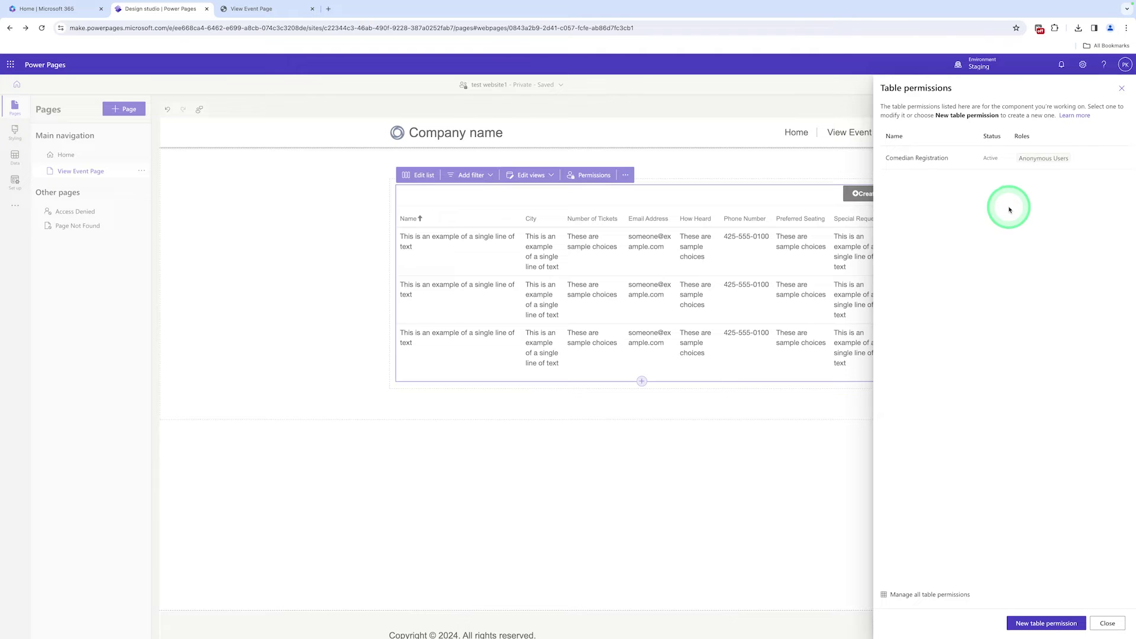
click(929, 158)
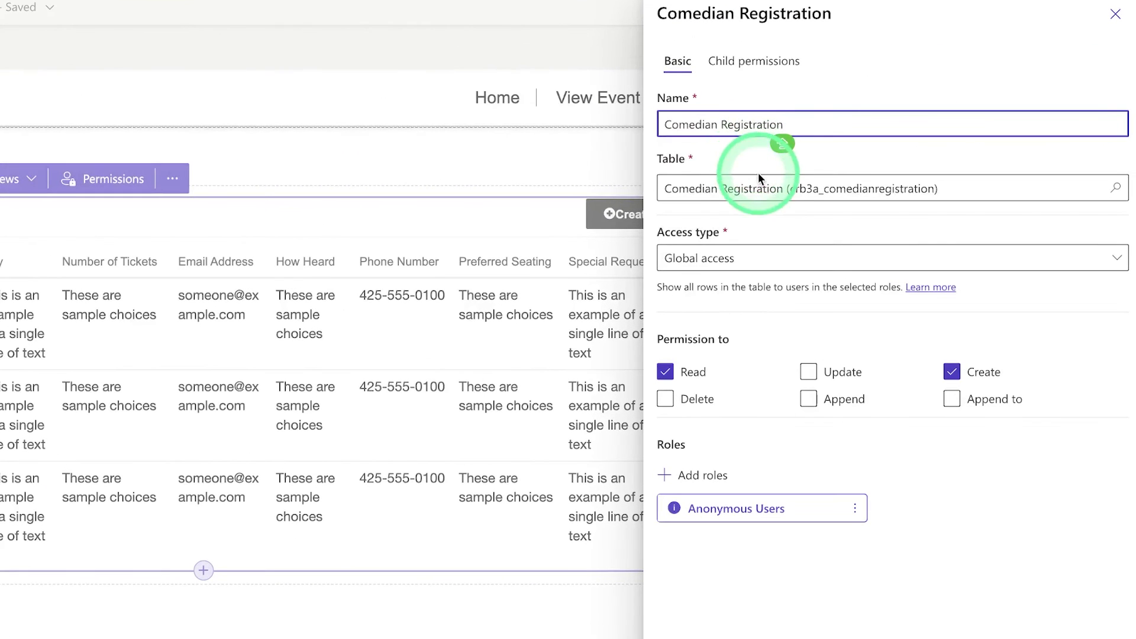
click(699, 126)
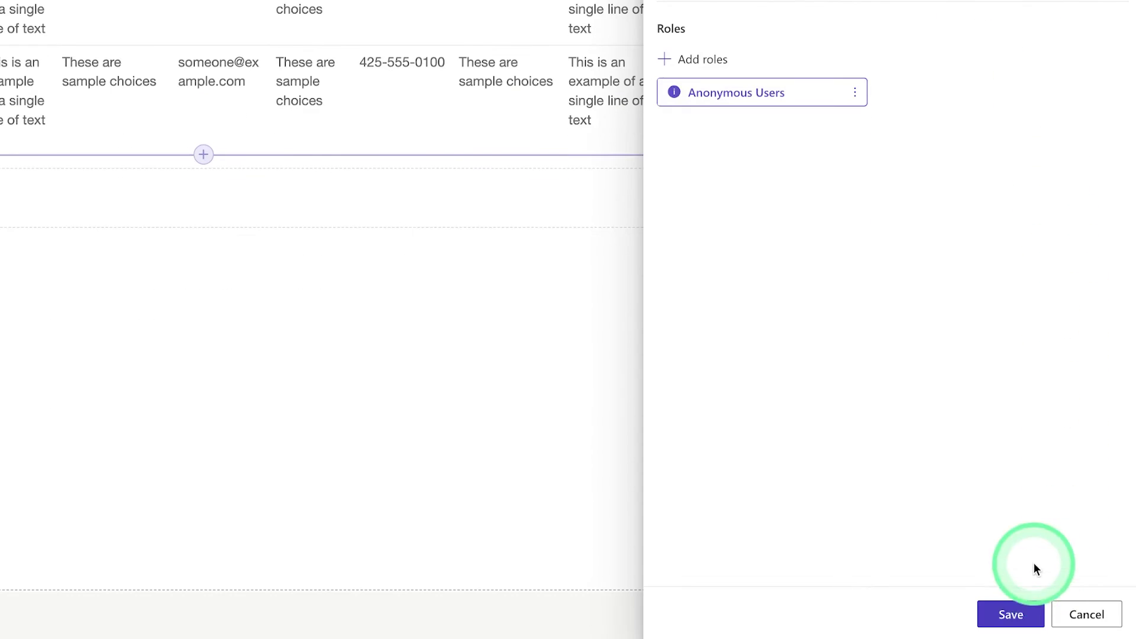
click(1023, 612)
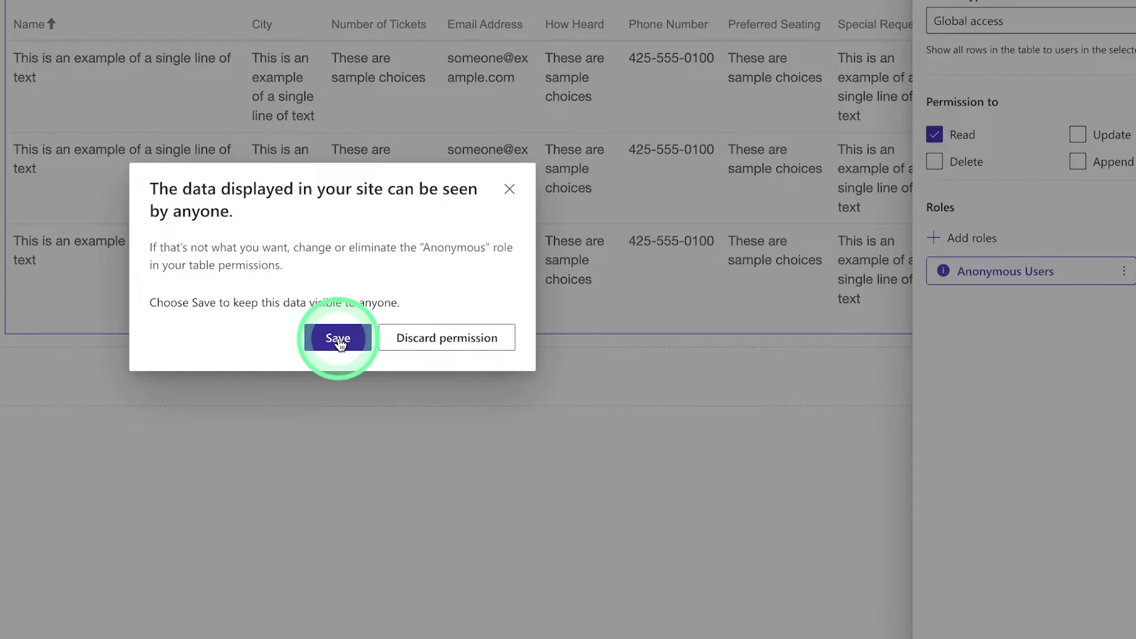
click(338, 338)
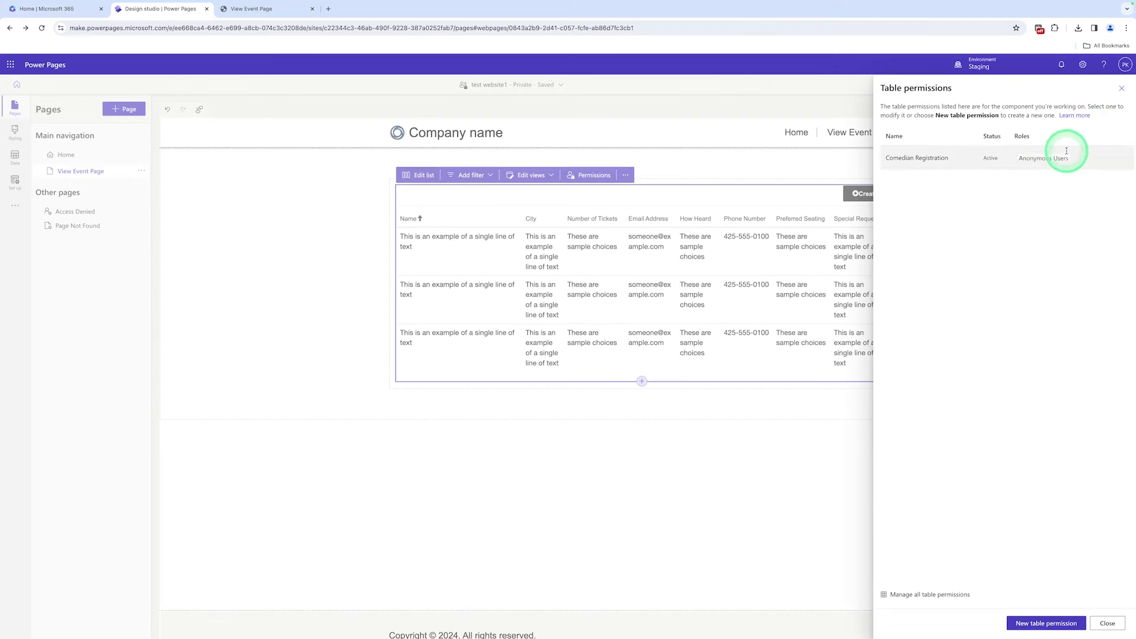
click(1119, 89)
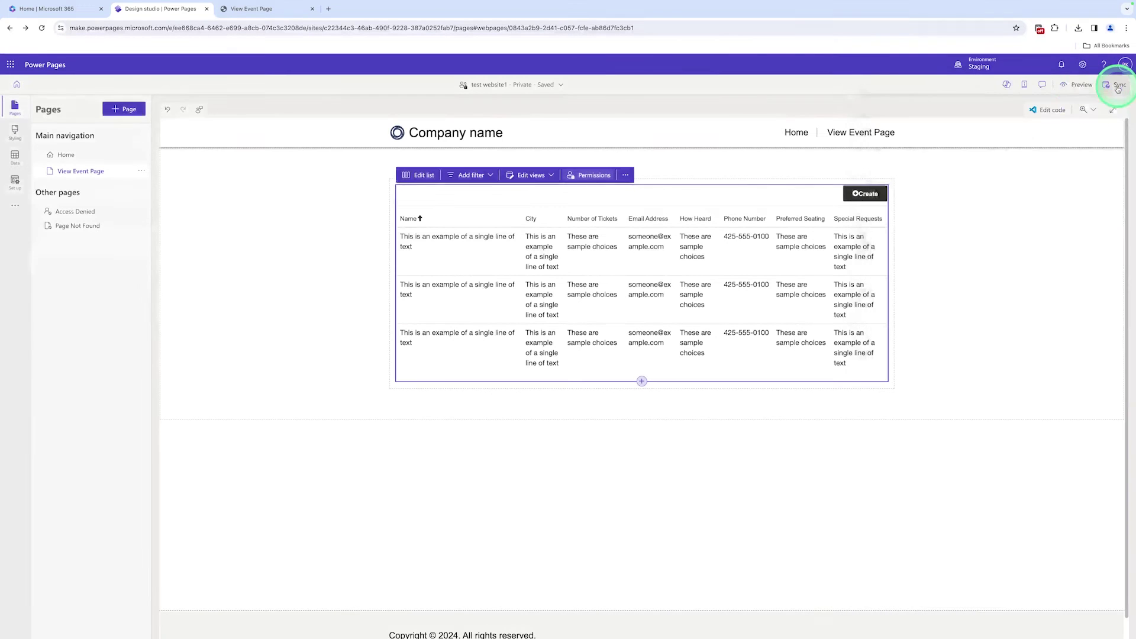
Step: Preview the updated View Event Page at desktop size and open the form for creating a registration
click(1078, 84)
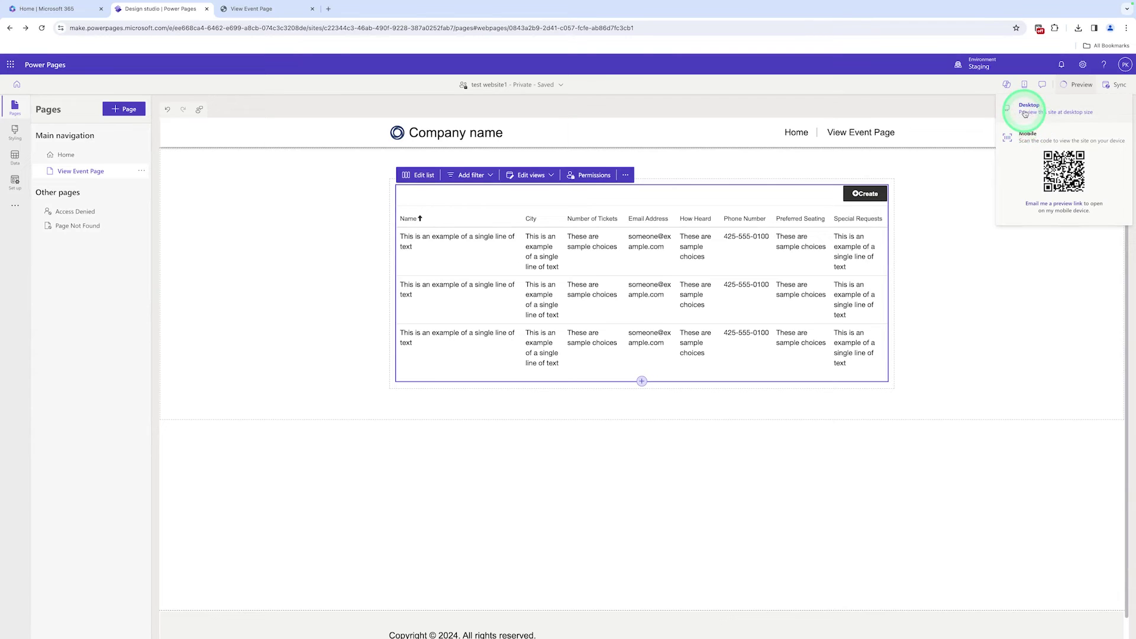
click(1026, 114)
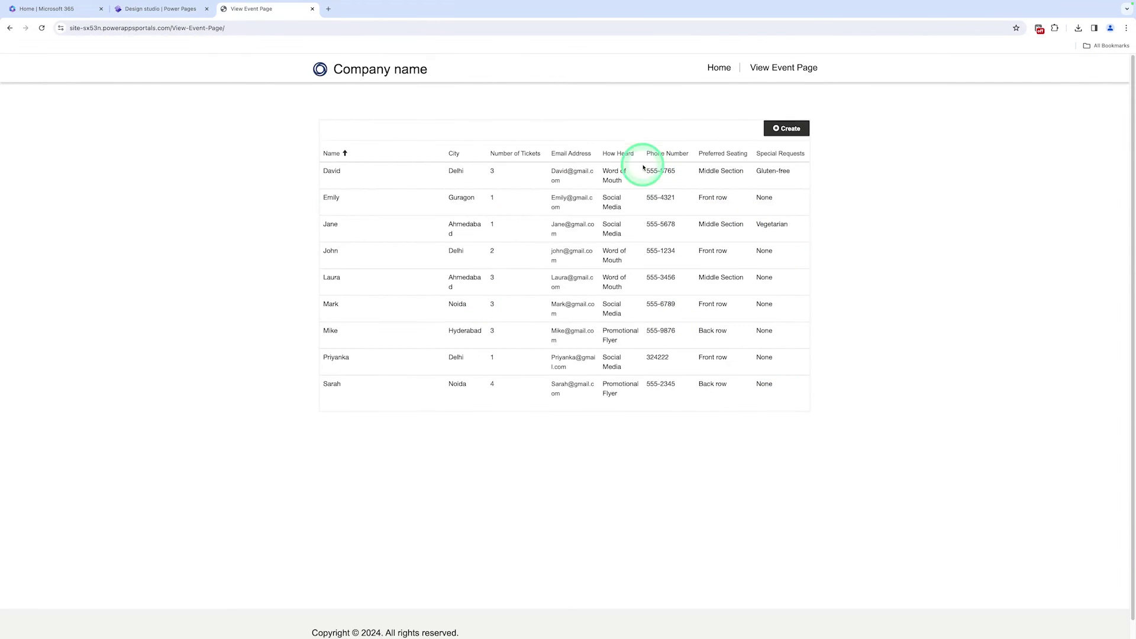
click(787, 129)
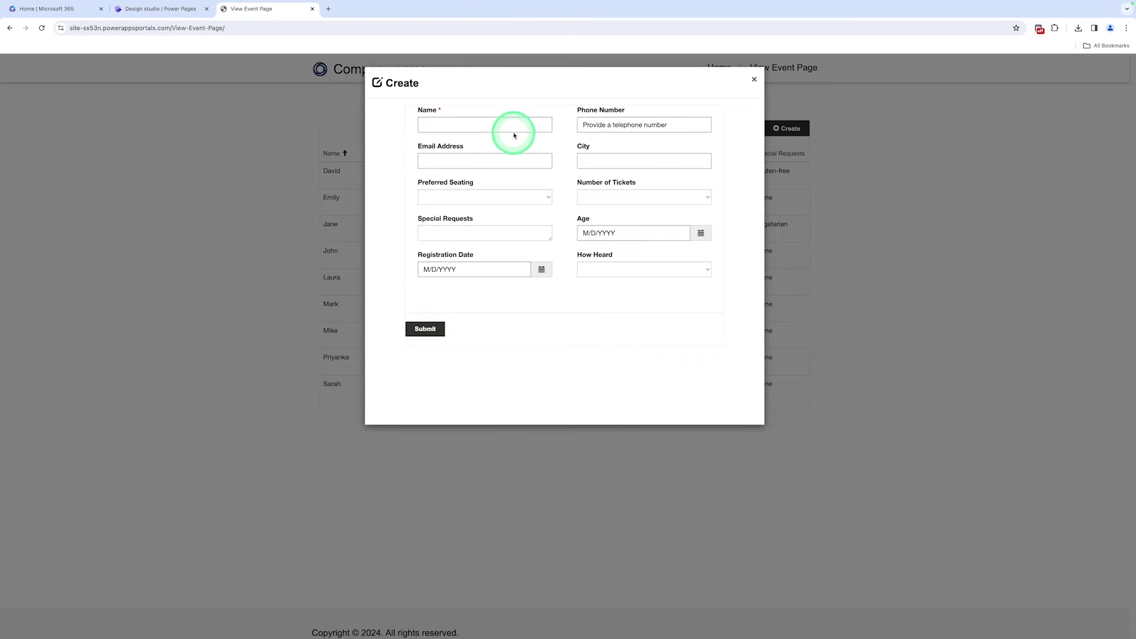
Step: Fill in the attendee's name, phone number and email address in the new registration, and set City to Delhi
click(508, 127)
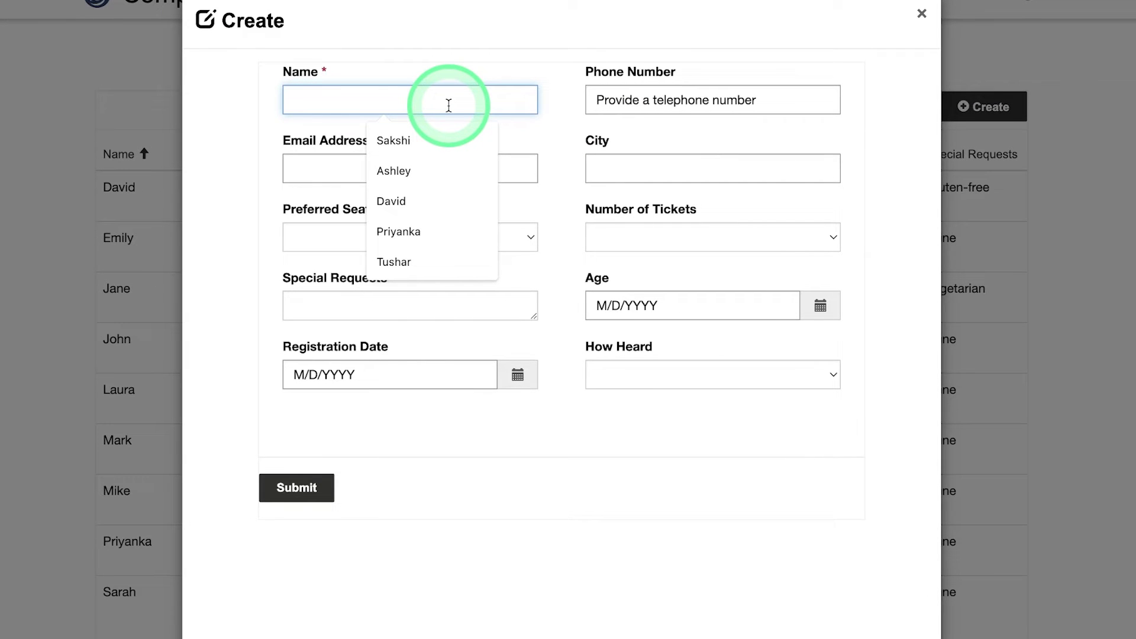
click(405, 270)
click(660, 99)
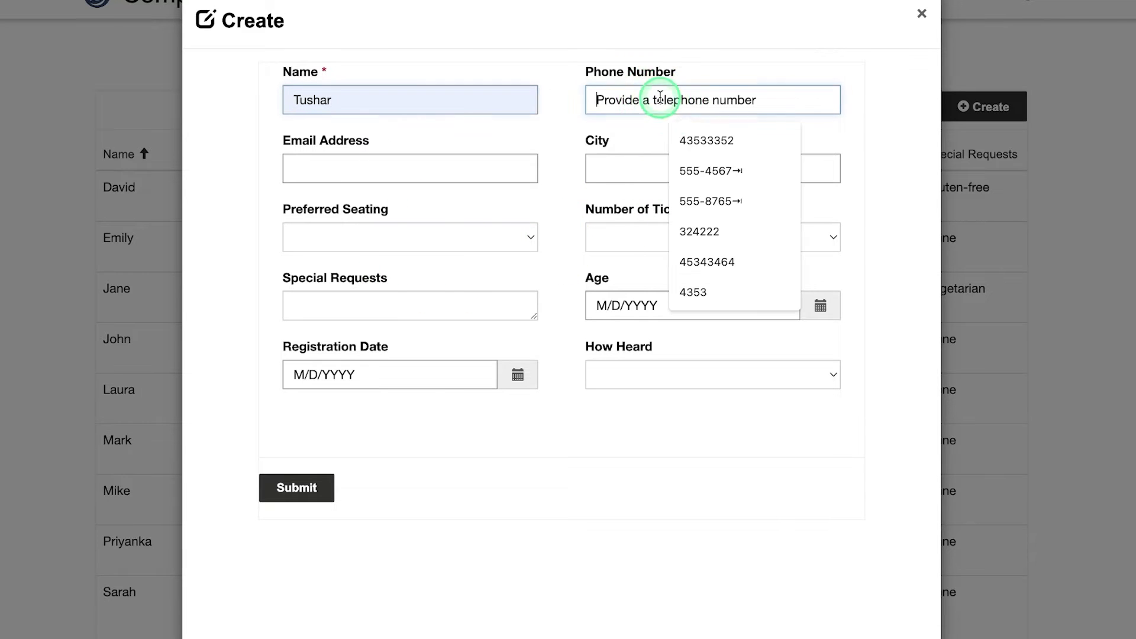
click(695, 152)
click(697, 172)
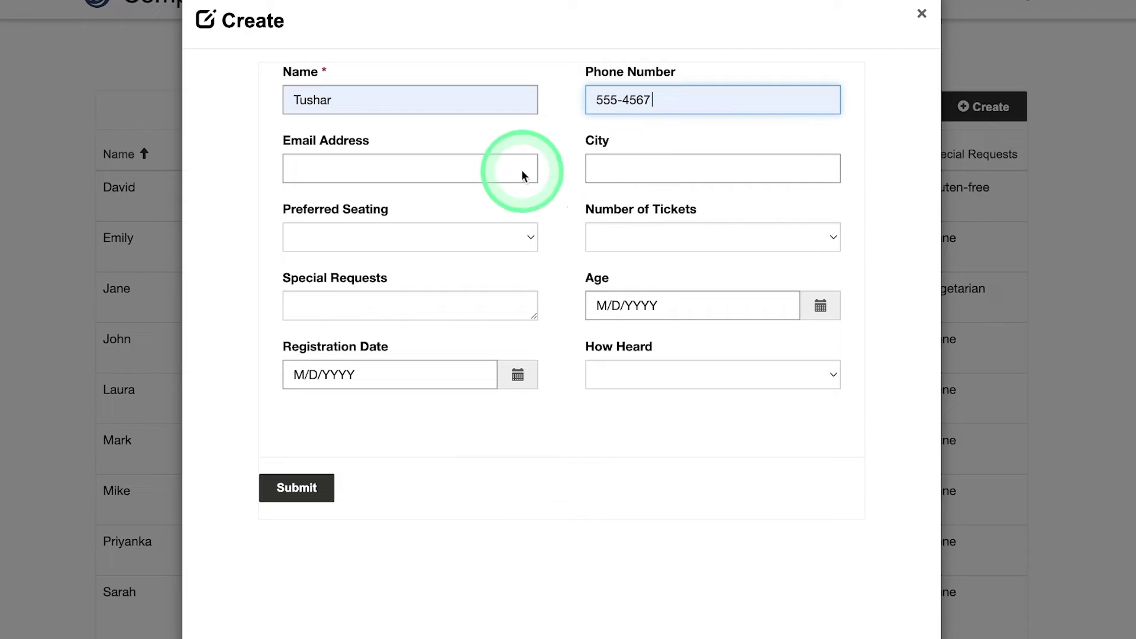
click(521, 170)
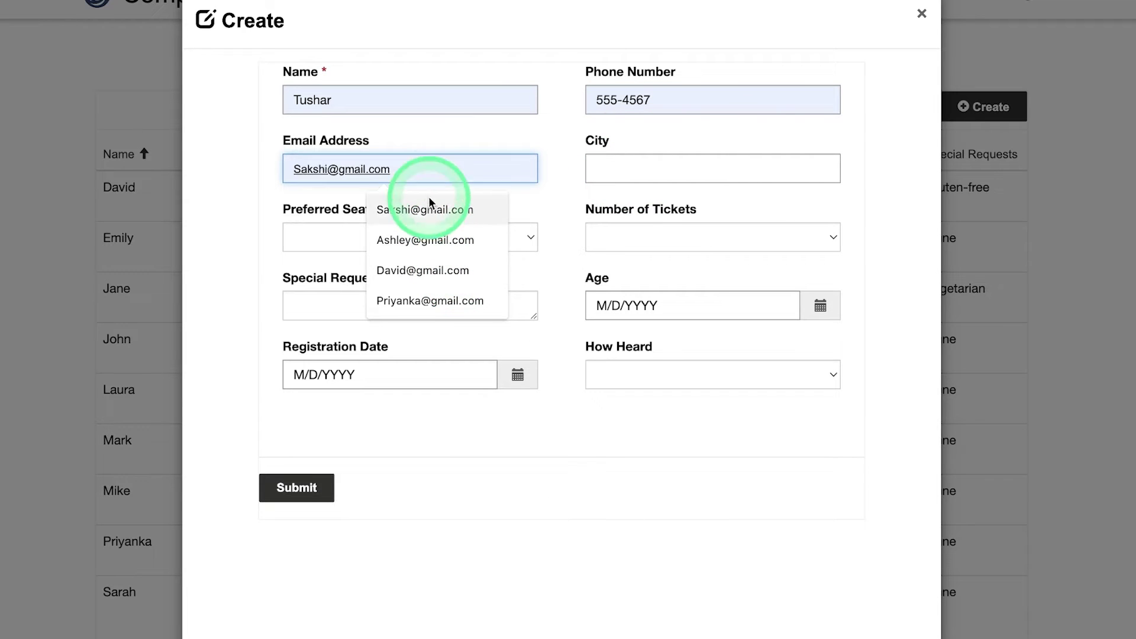
text(Tushar)
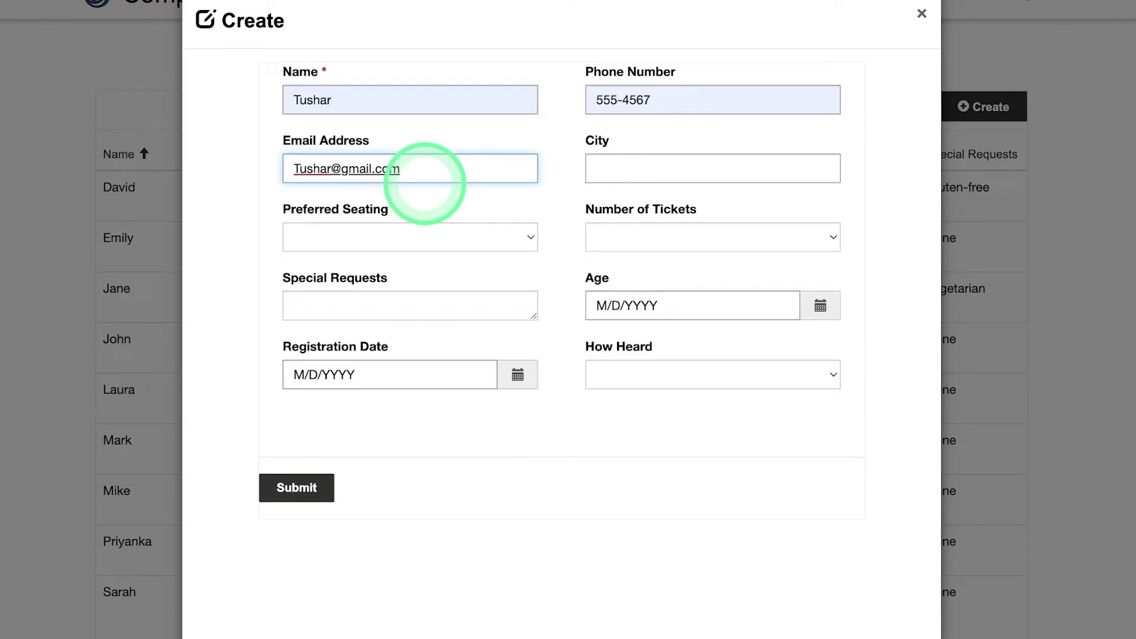
click(636, 175)
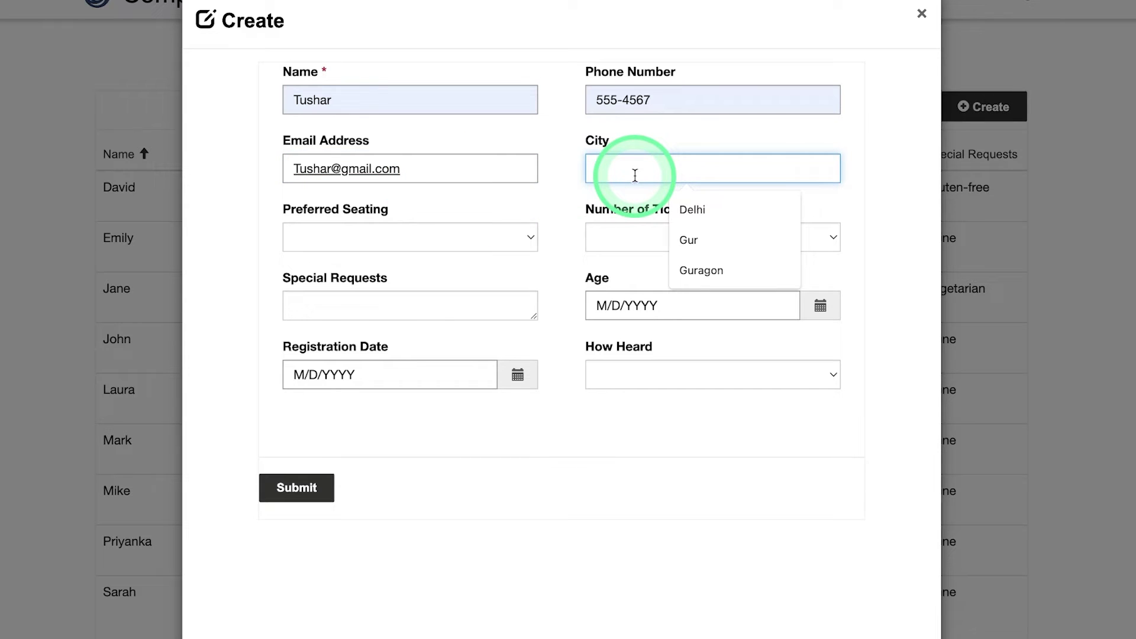
click(678, 204)
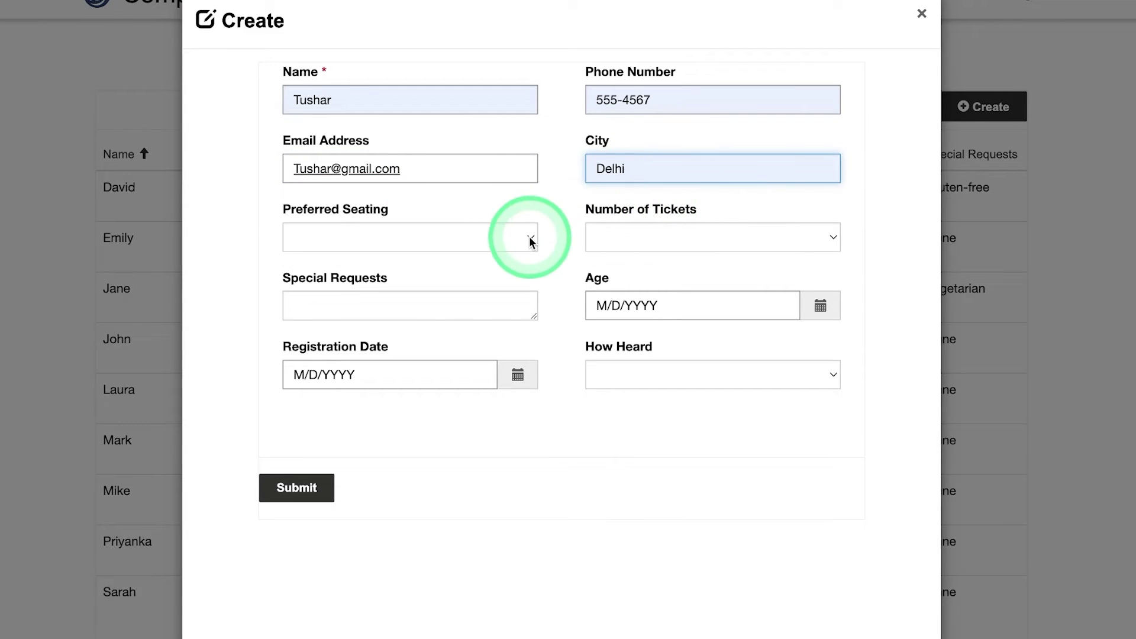
Step: Set Preferred Seating to Front row, Number of Tickets to 2 and Special Requests to None in the new registration
click(529, 236)
click(506, 260)
click(670, 237)
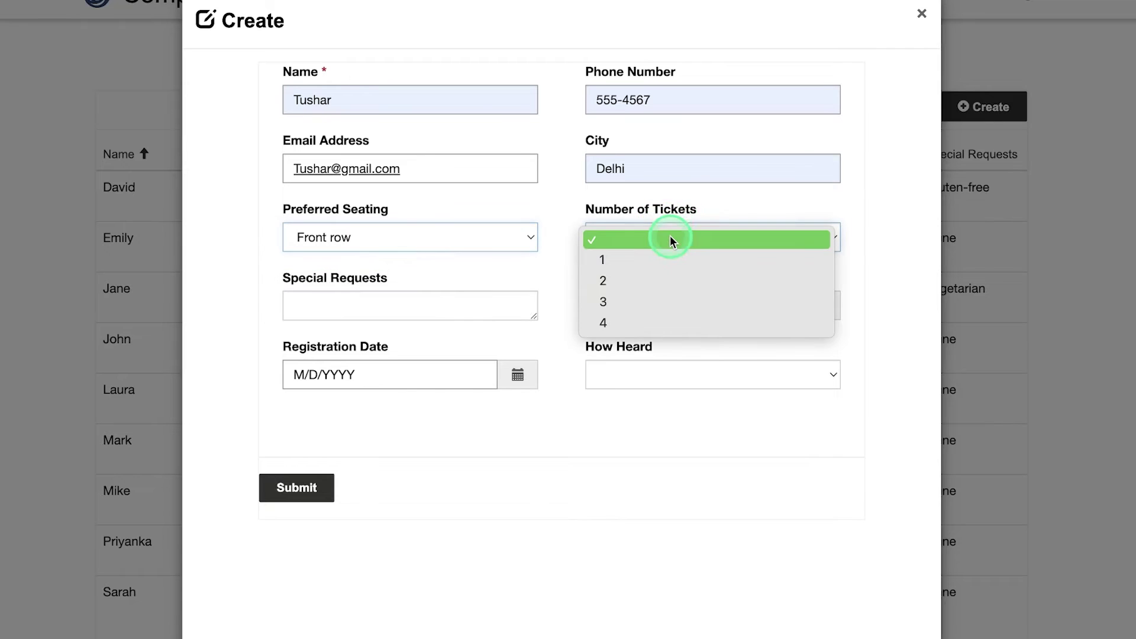
click(673, 279)
click(493, 310)
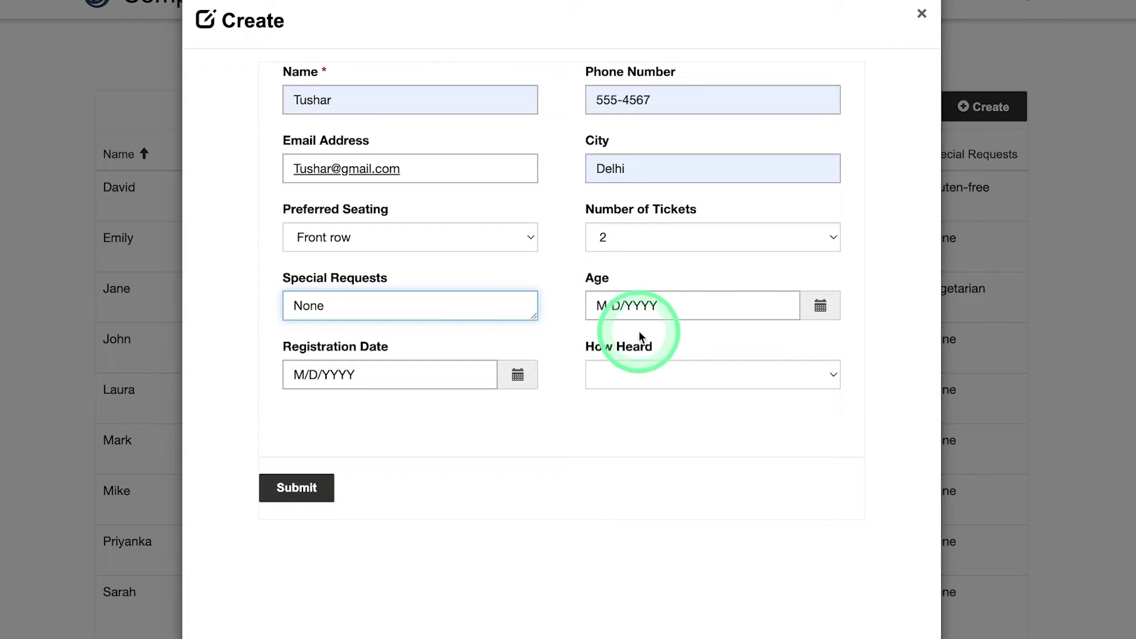
Step: Pick the attendee's birth date for the Age field, going back to the year range 2000 - 2011 in the calendar
click(834, 315)
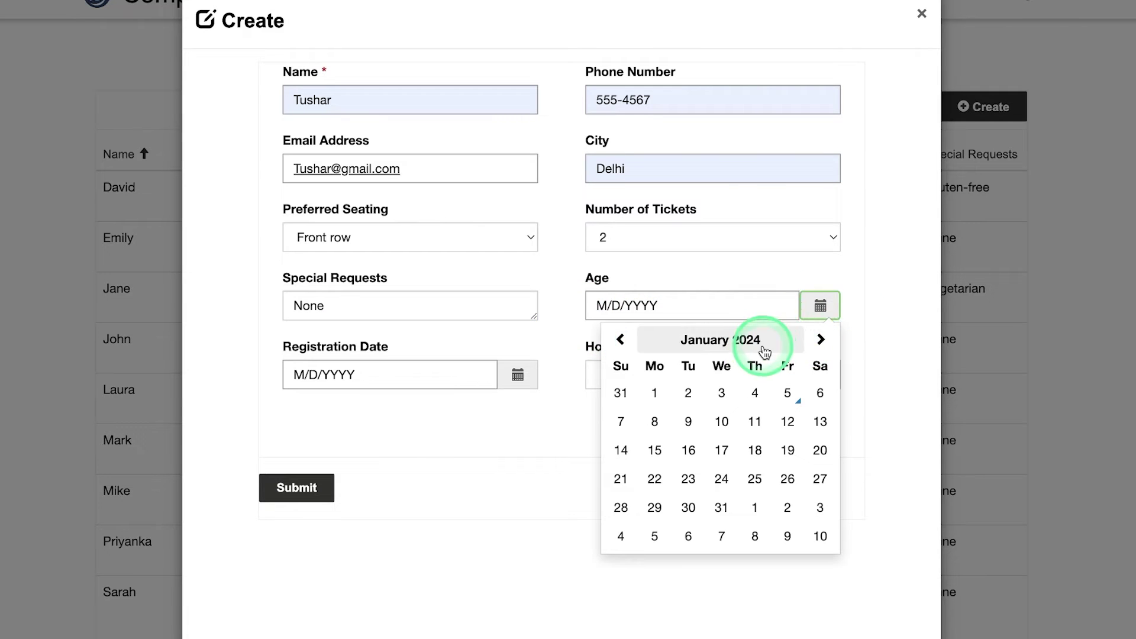
click(760, 345)
click(721, 341)
click(720, 341)
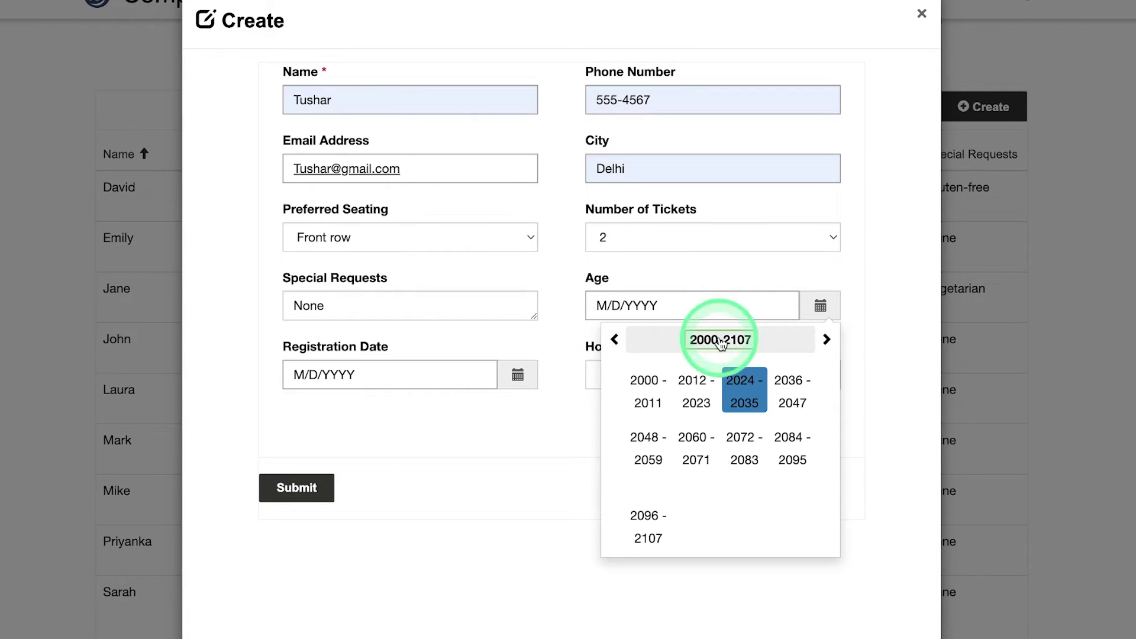
click(649, 382)
click(649, 388)
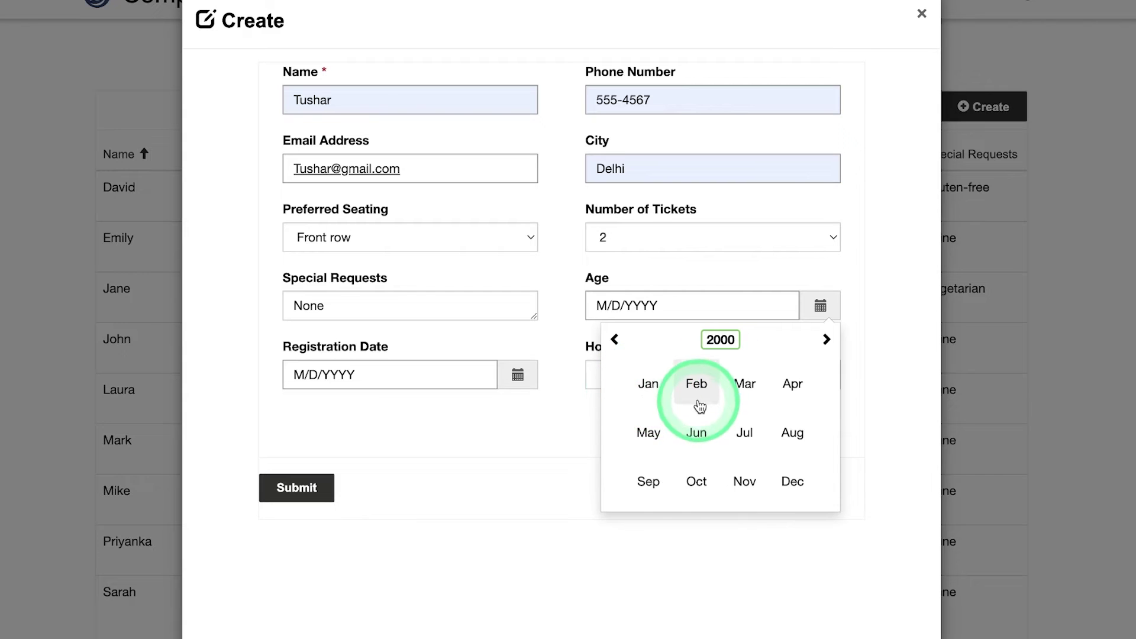
click(697, 391)
click(749, 403)
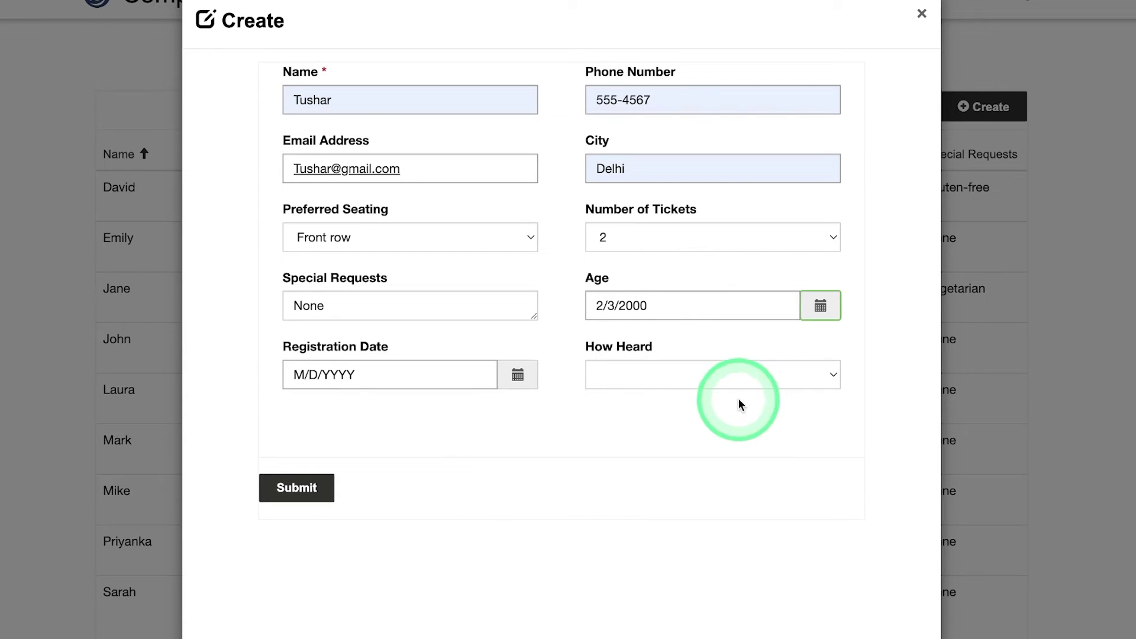
Step: Set Registration Date to 1/12/2024 and How Heard to Social Media, and submit the registration
click(518, 374)
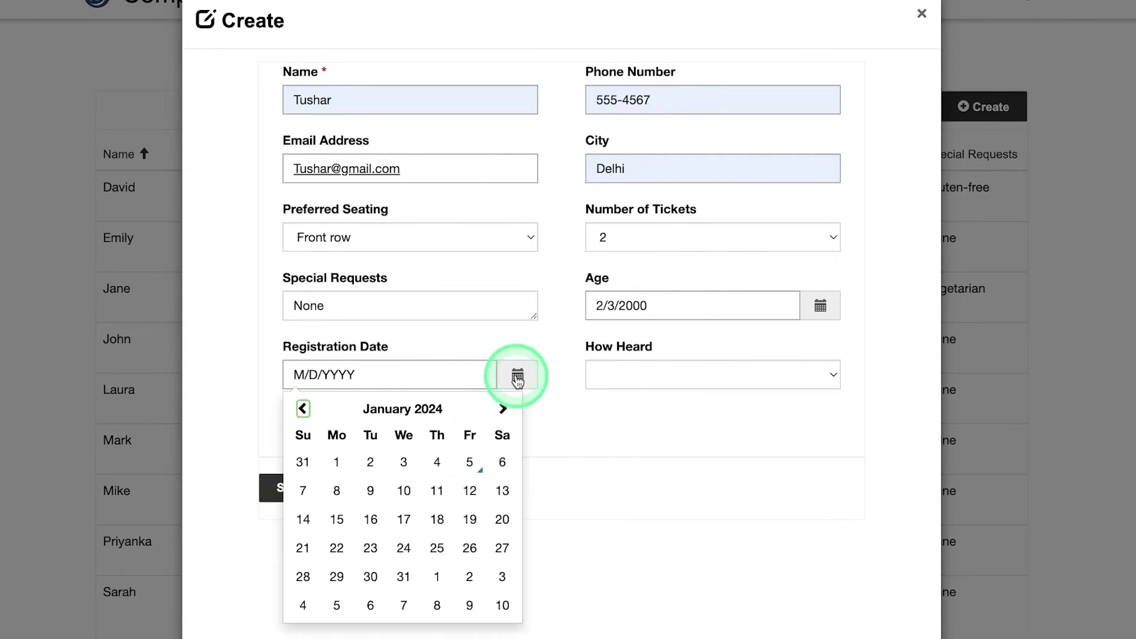
click(470, 490)
click(662, 390)
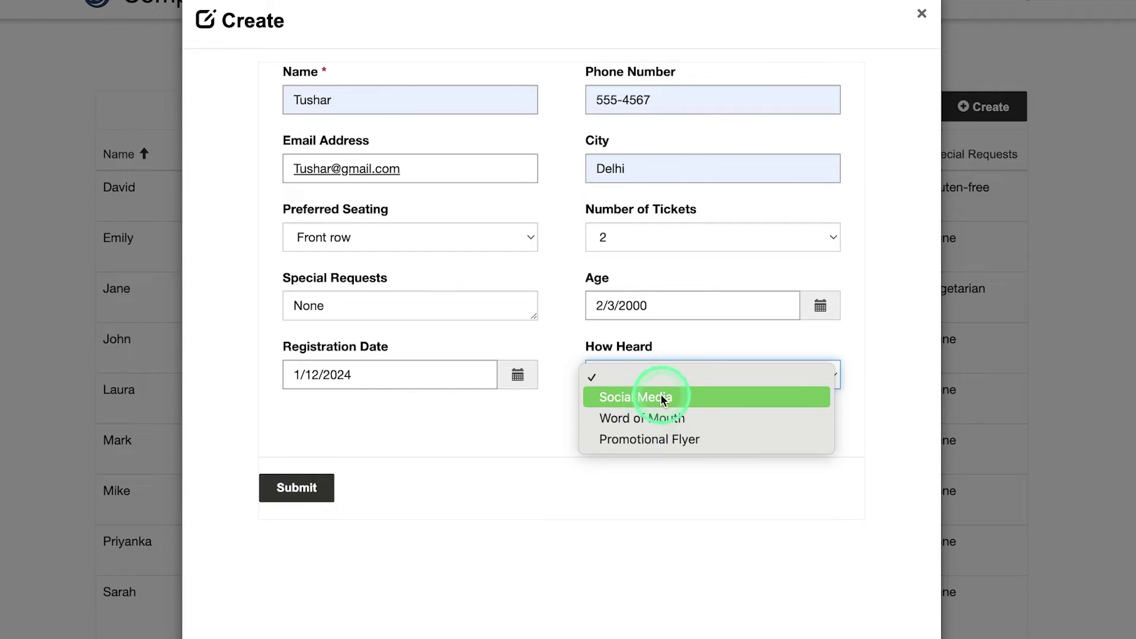
click(660, 396)
click(329, 496)
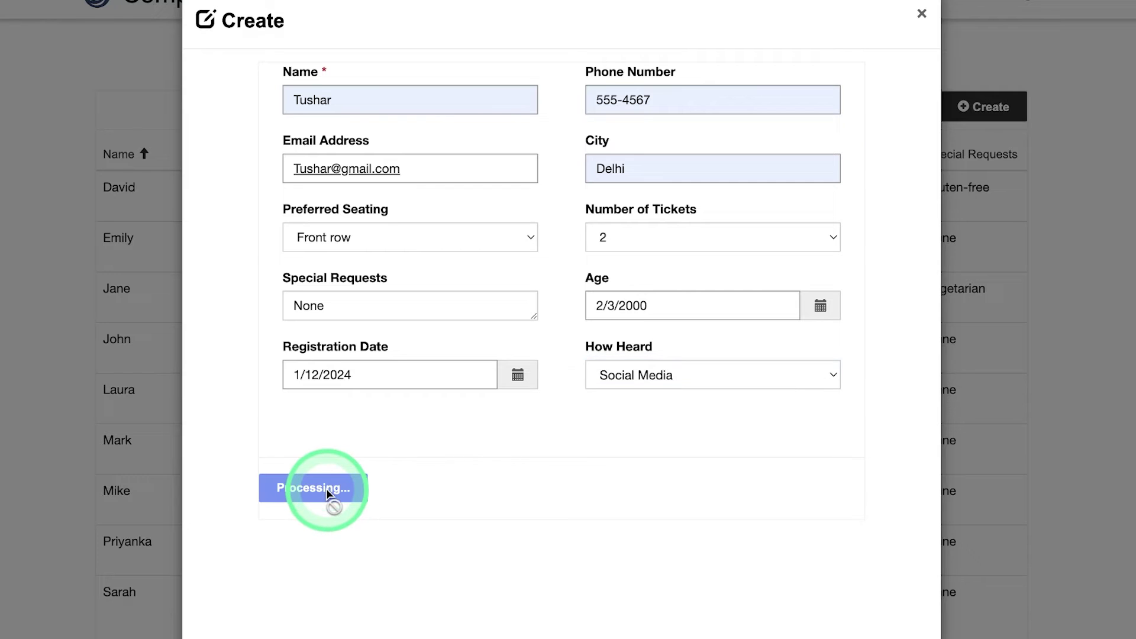
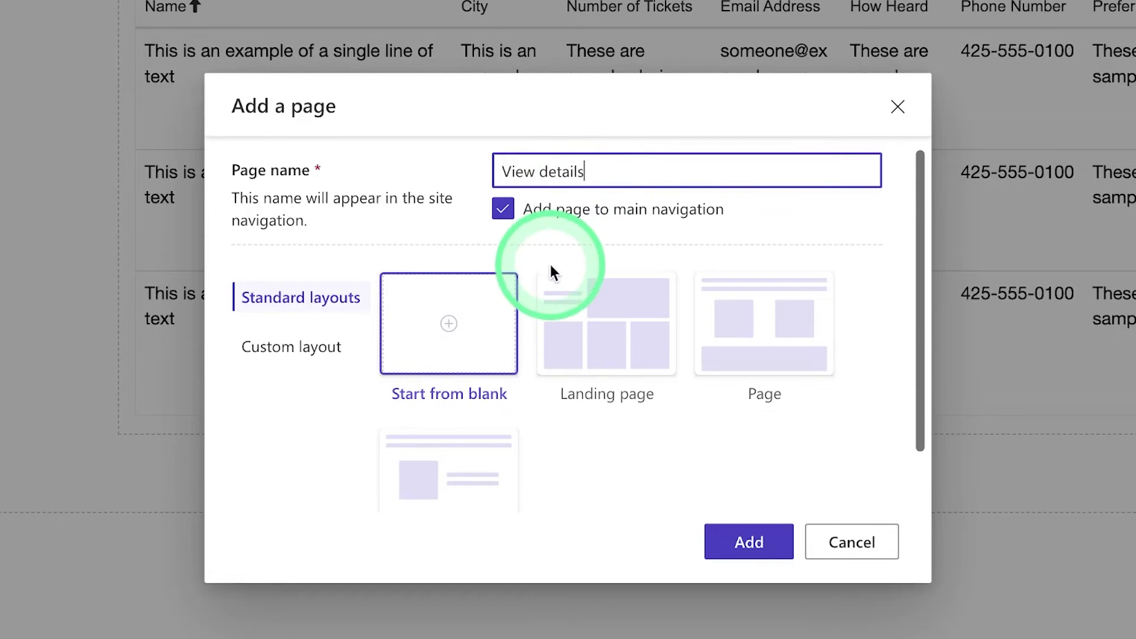
Step: Back in the design studio, add a blank main-navigation page named View details and start a new form on it
click(745, 553)
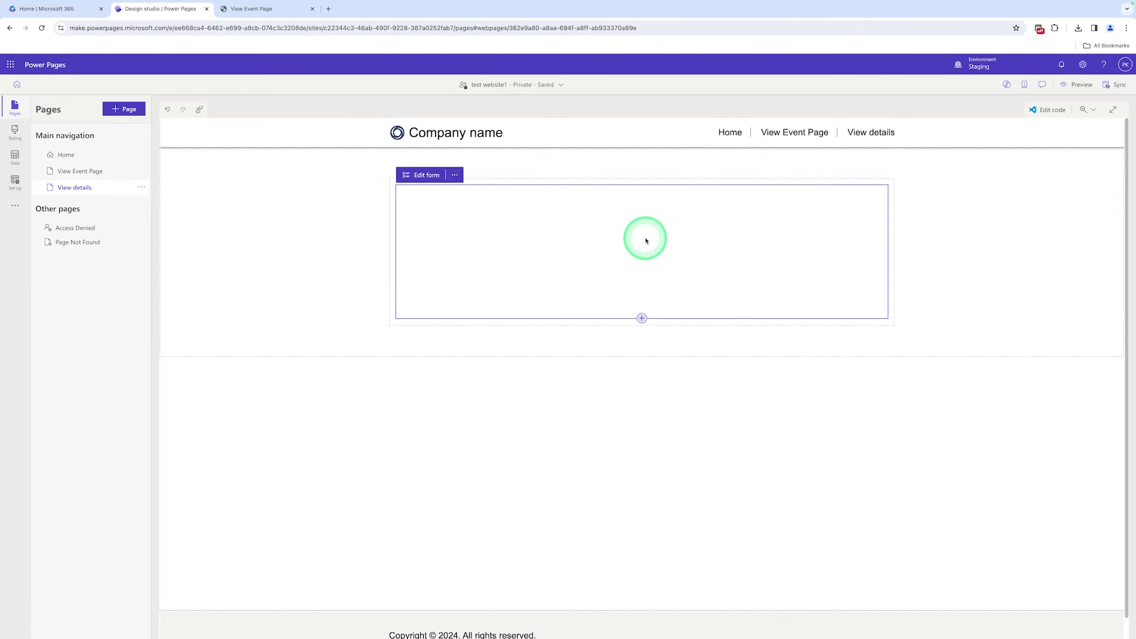
click(643, 232)
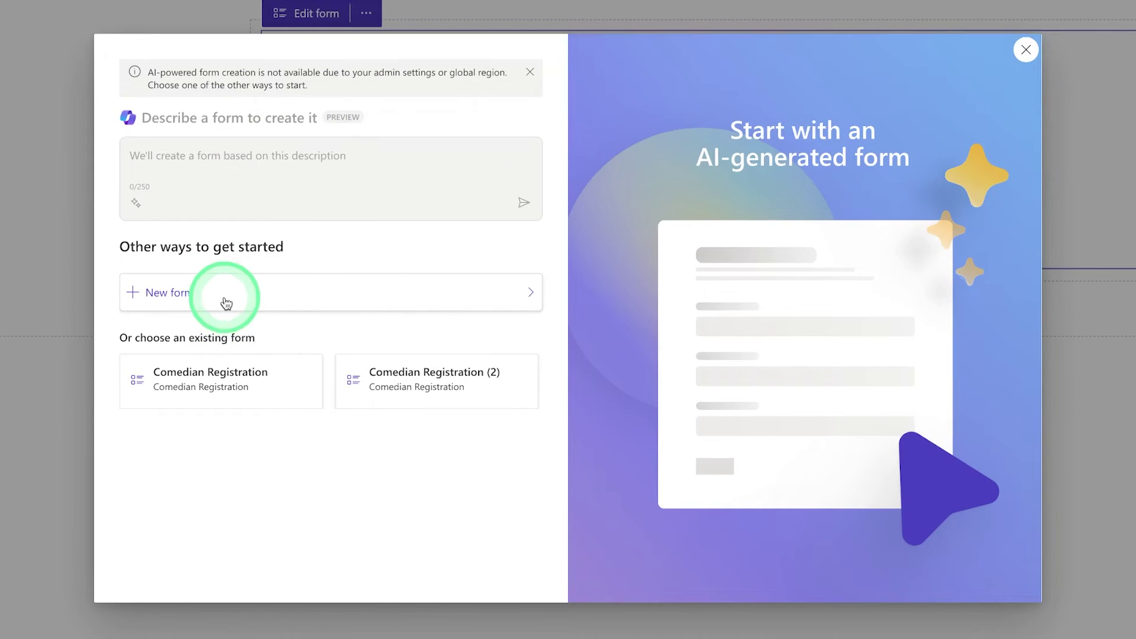
click(224, 298)
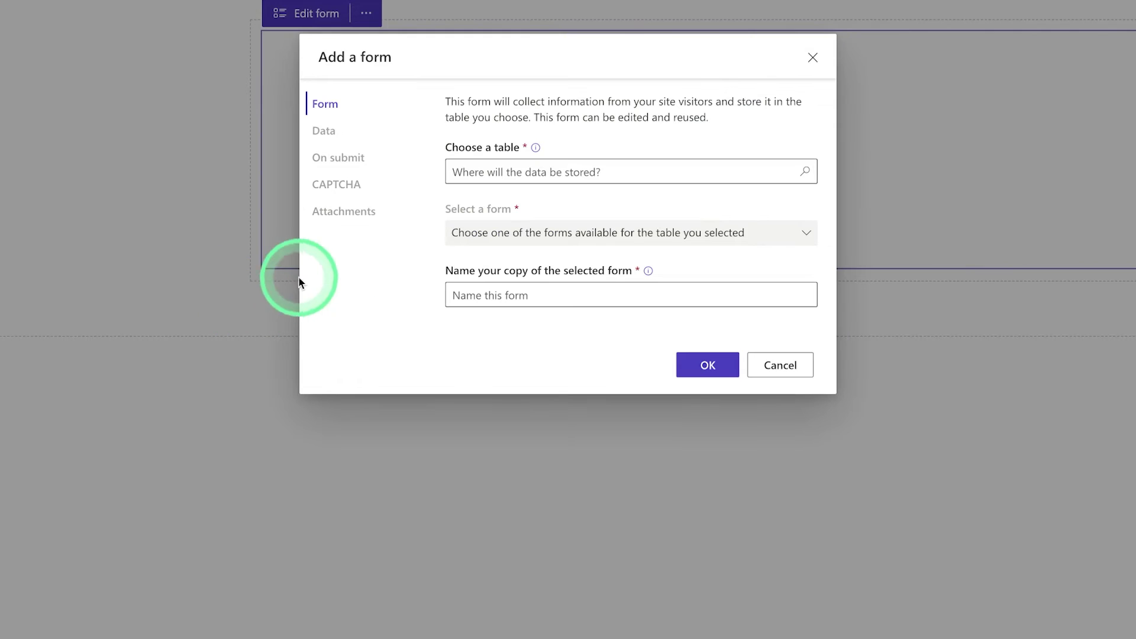
Step: Base the form on the Comedian Registration (crb3a_comedianregistration) table and its Comedian Registration form, naming the copy View Details
click(513, 176)
text(Comedian)
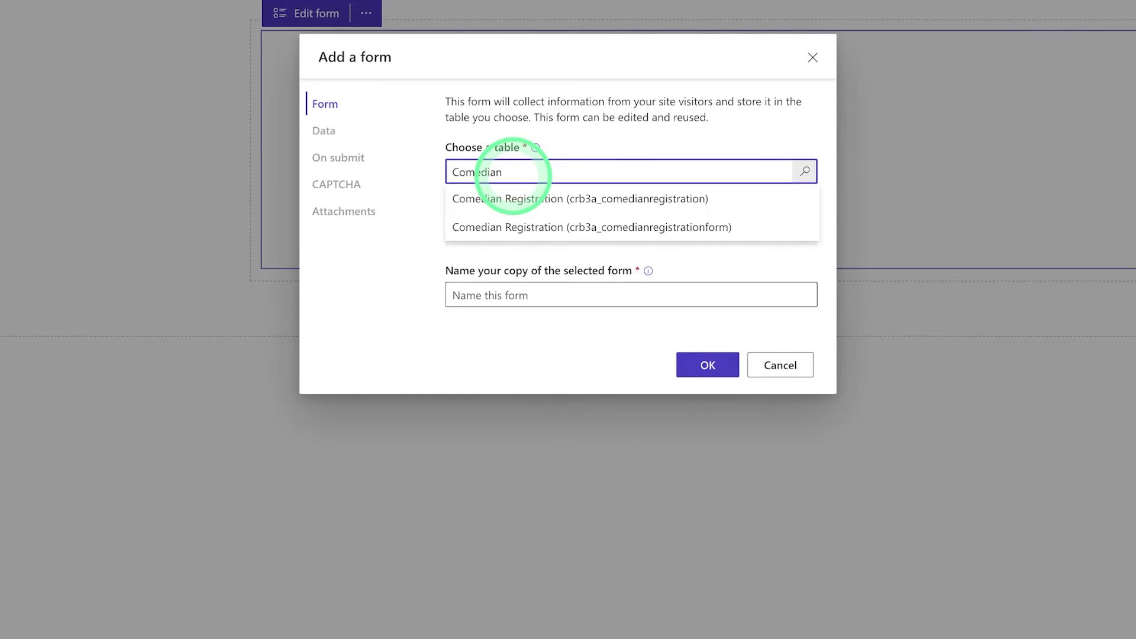
click(520, 200)
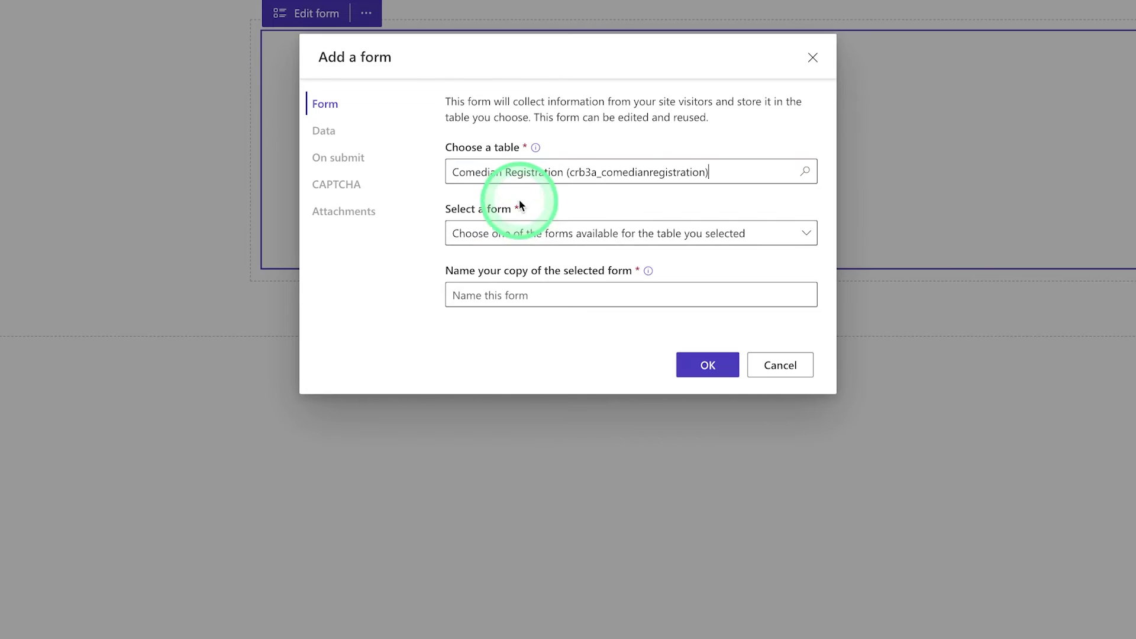
click(516, 230)
click(516, 258)
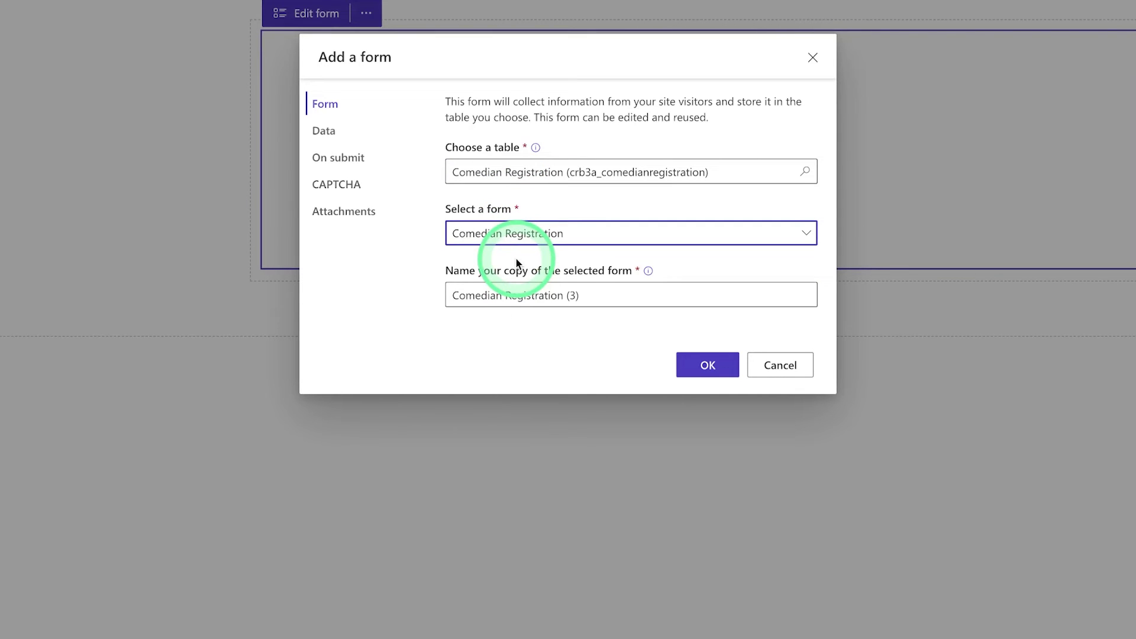
click(580, 295)
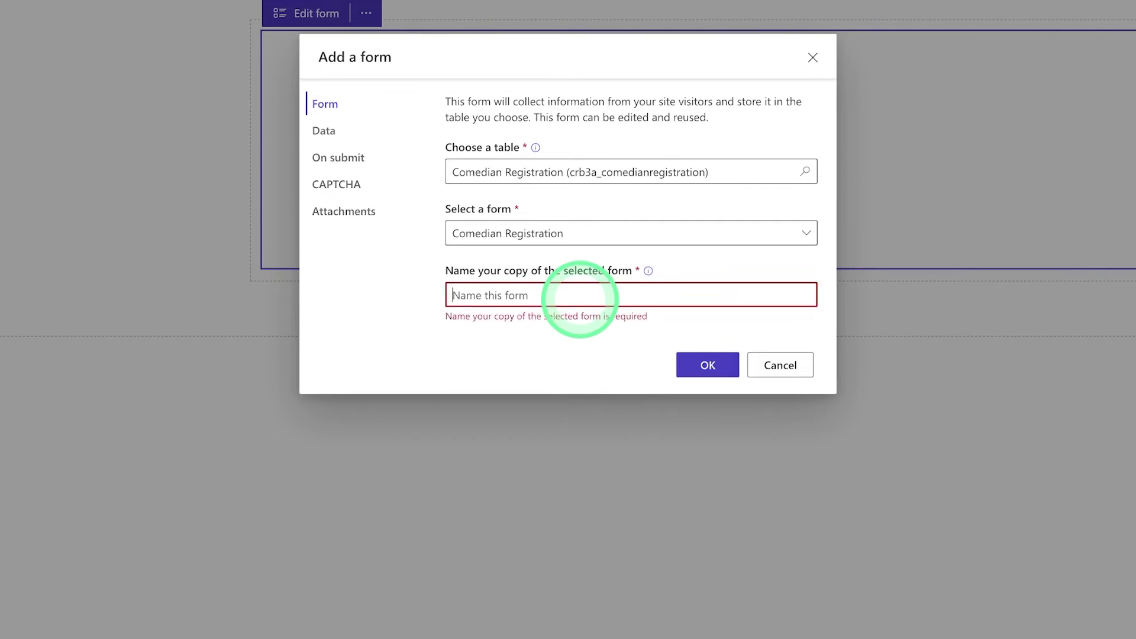
key(BackSpace)
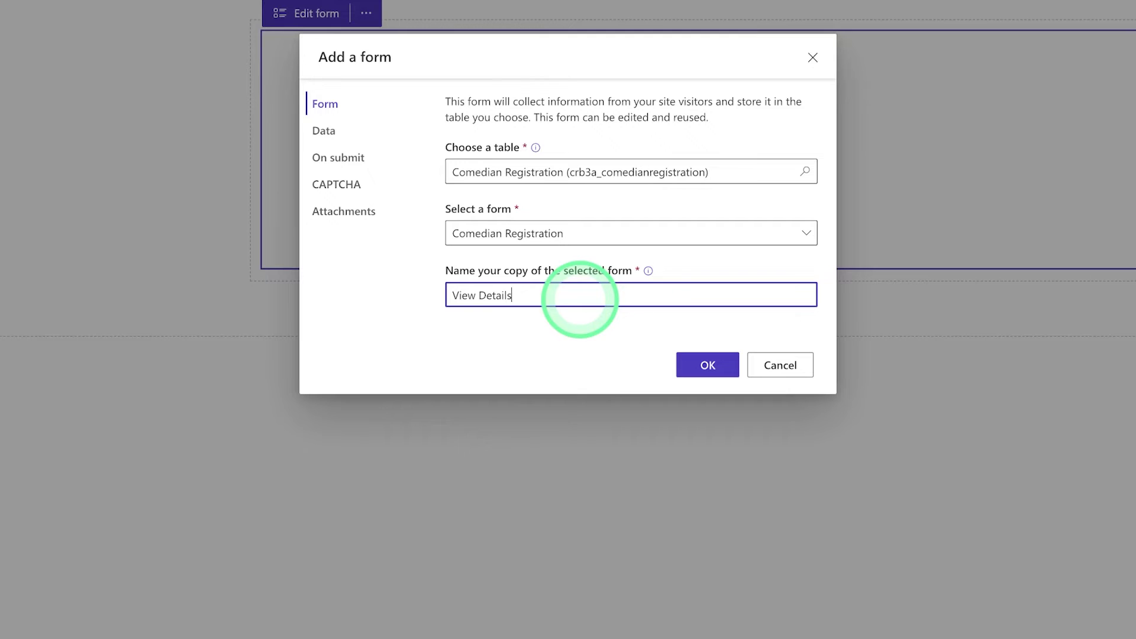
text(View Details)
Step: Make the form's data read-only and add the form to the View details page
click(325, 129)
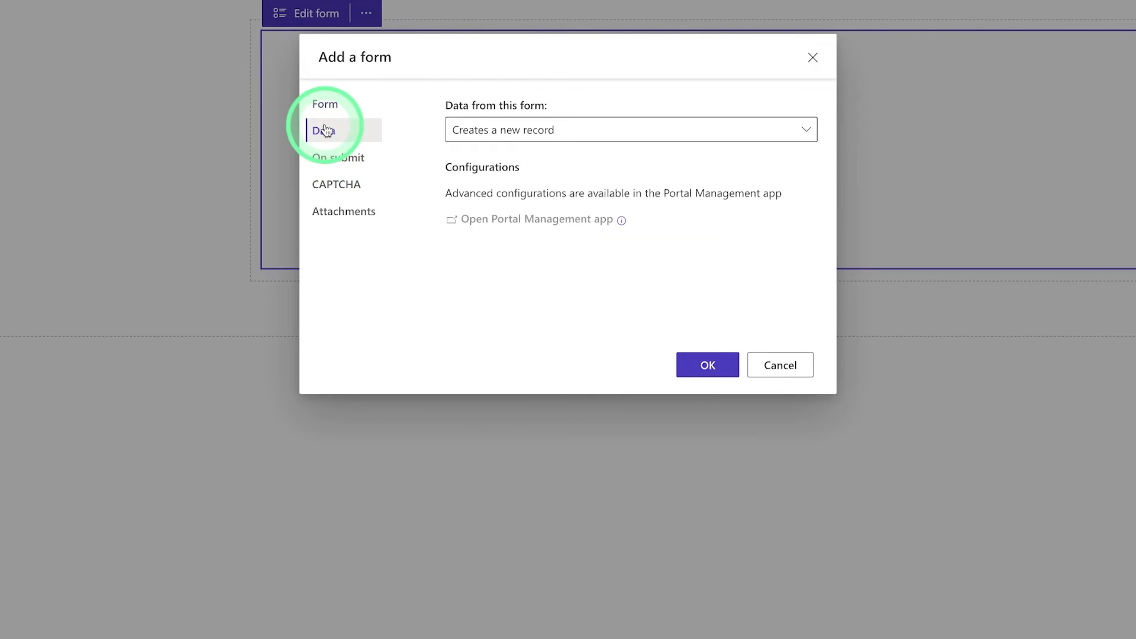
click(506, 129)
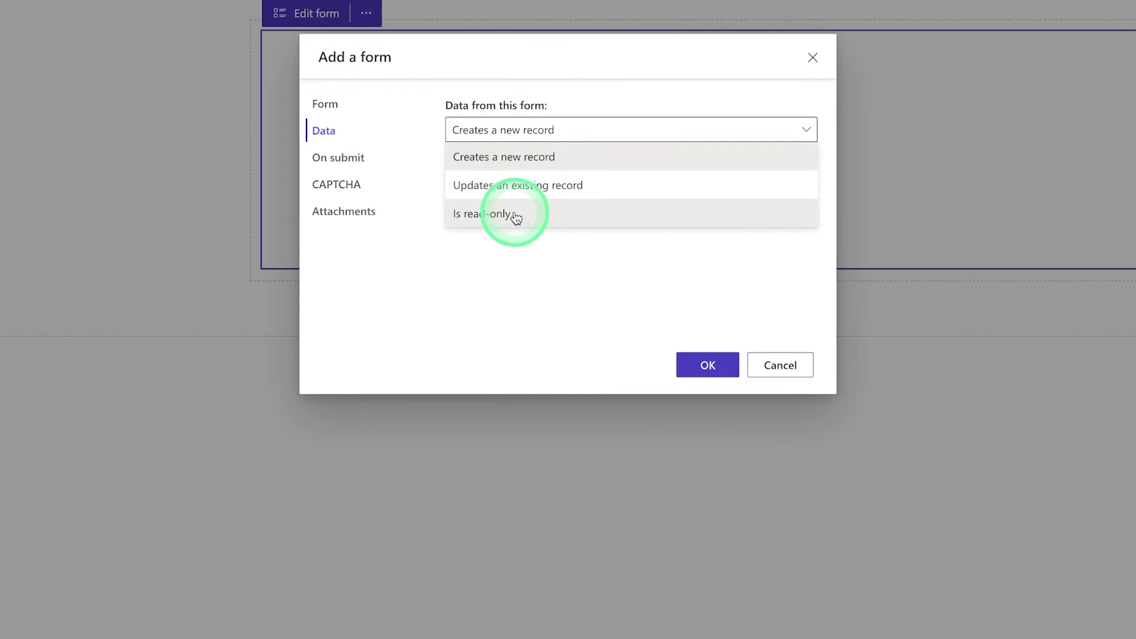
click(516, 215)
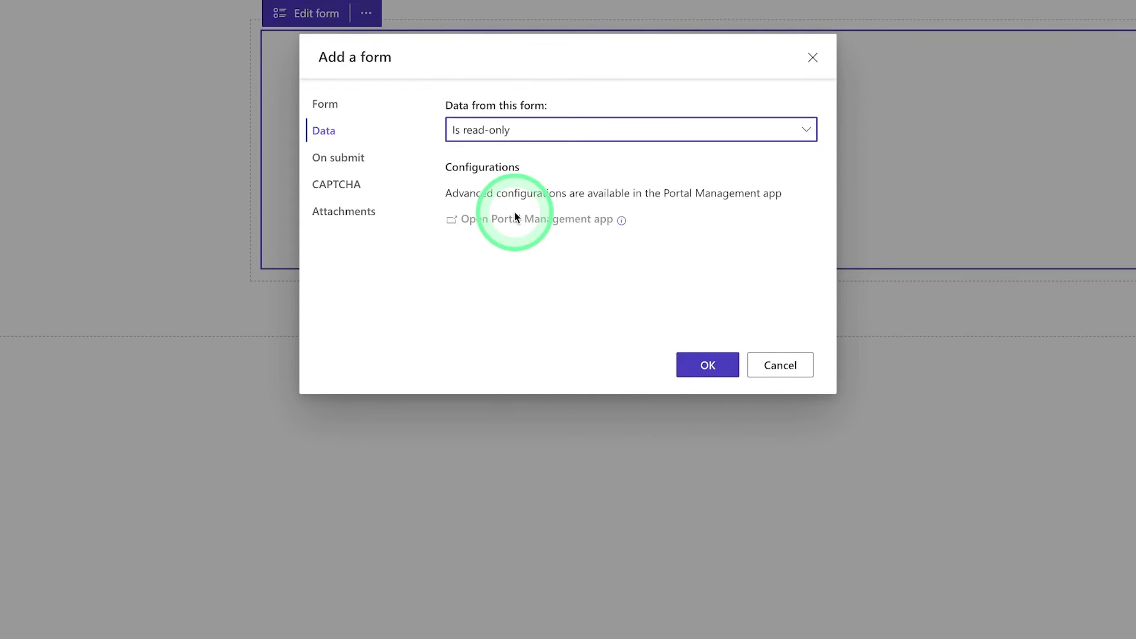
click(707, 374)
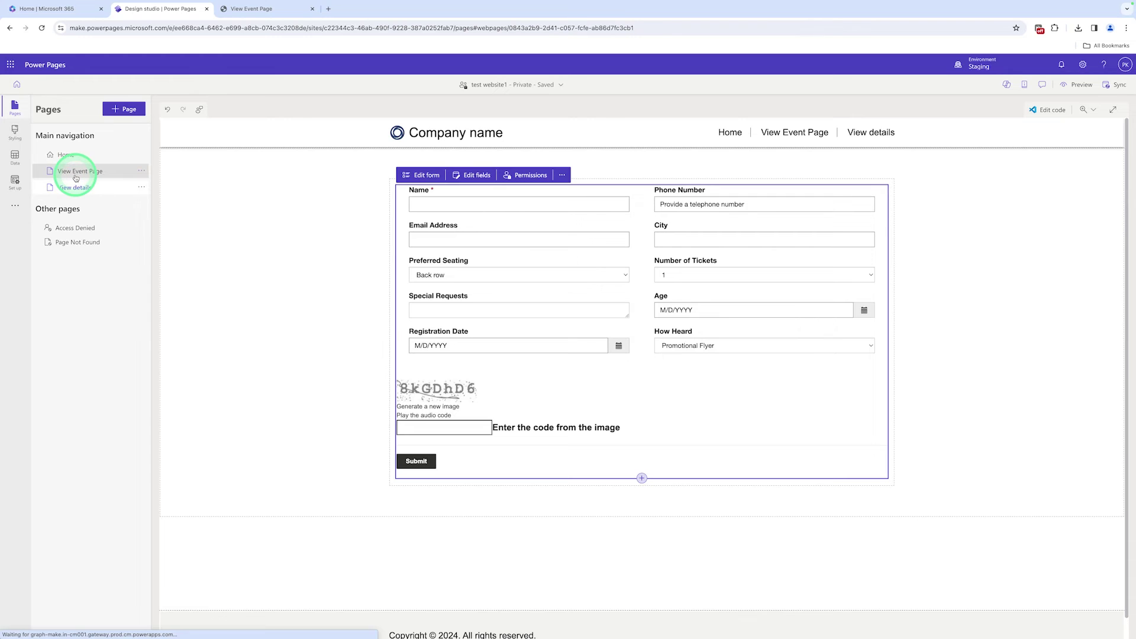
Step: On View Event Page, enable the list's View details row action with target type Form and the View Details form
click(76, 178)
click(429, 273)
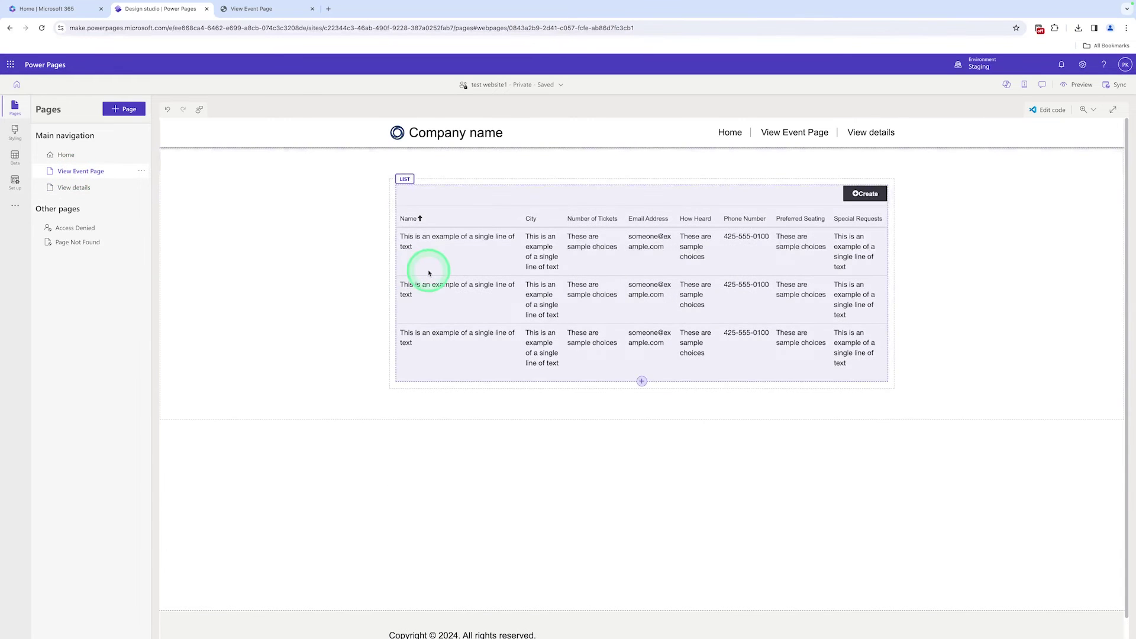
click(410, 205)
click(412, 177)
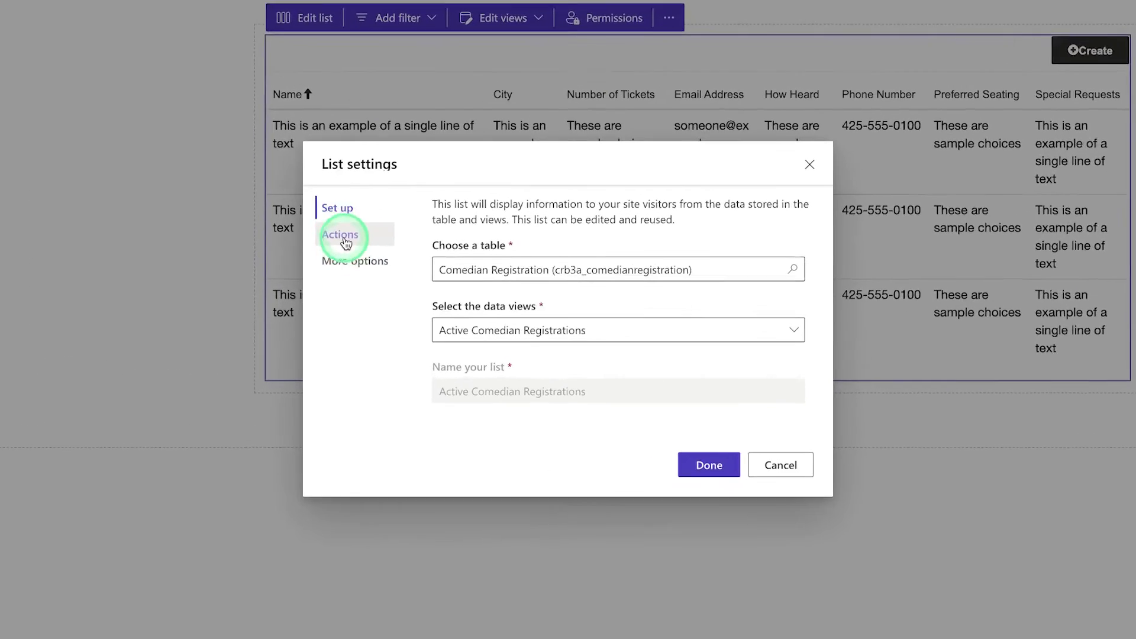
click(438, 298)
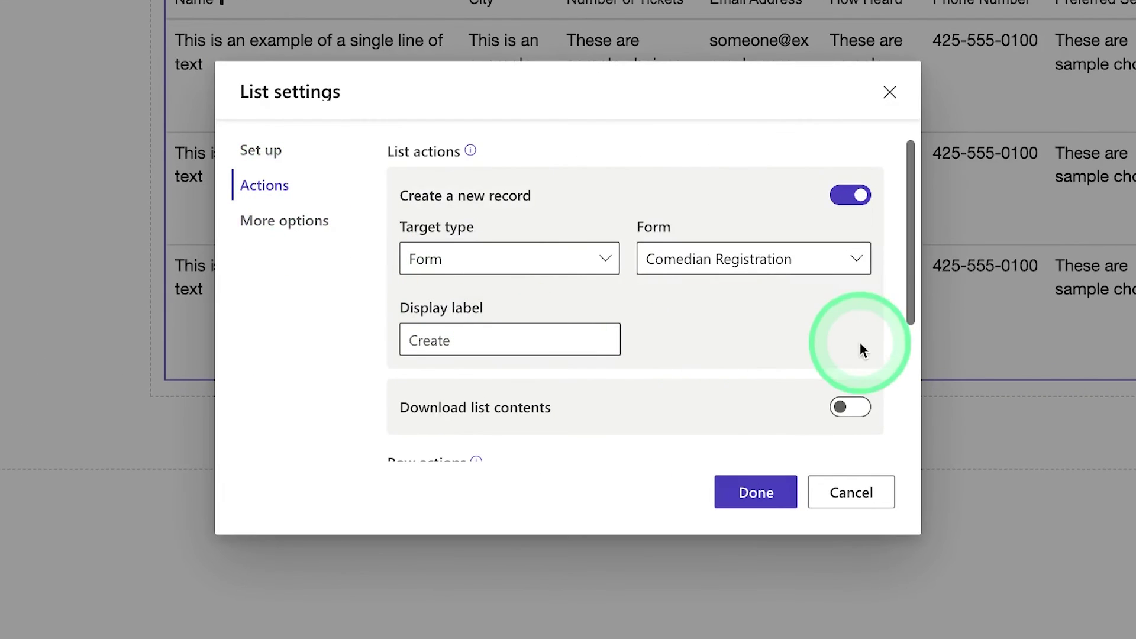
drag(909, 304, 891, 375)
click(840, 328)
click(754, 395)
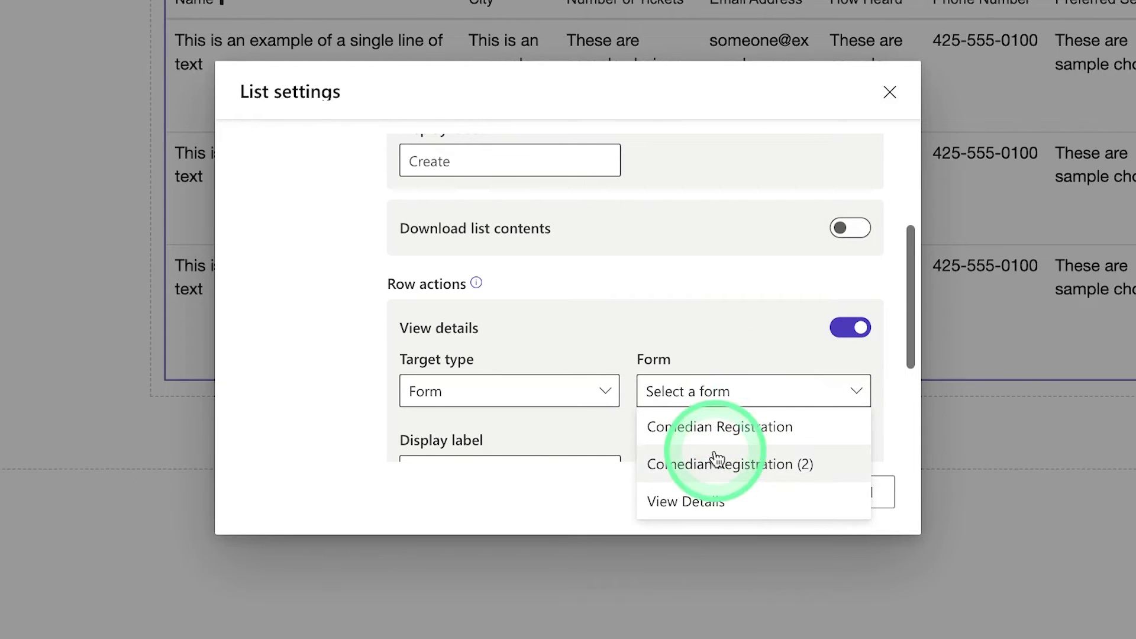
click(693, 502)
drag(908, 361, 908, 396)
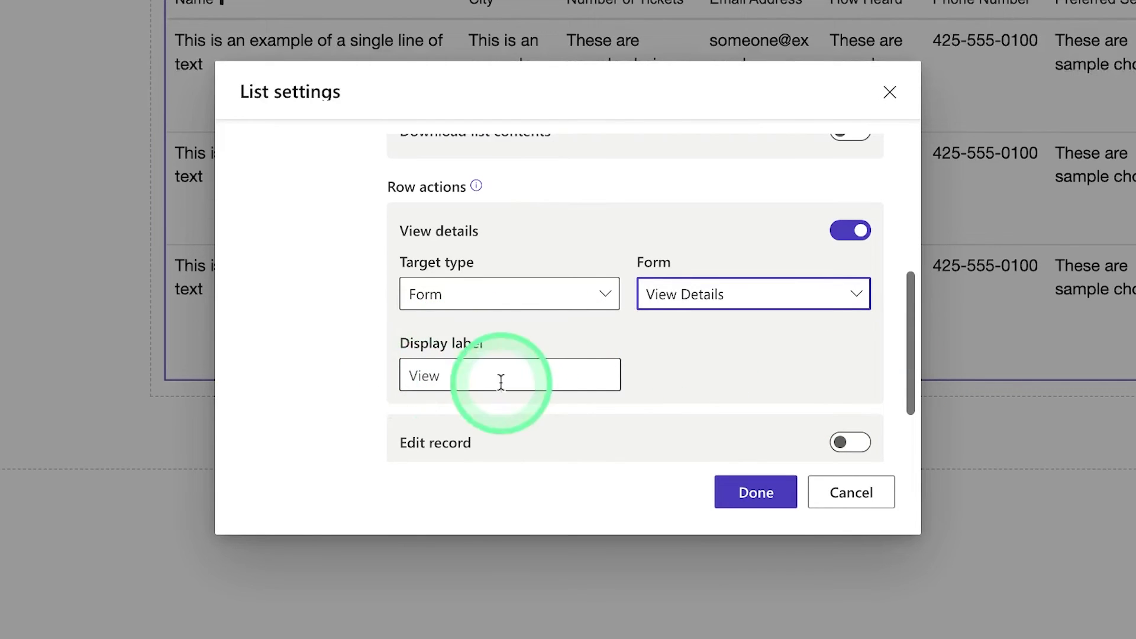
click(756, 492)
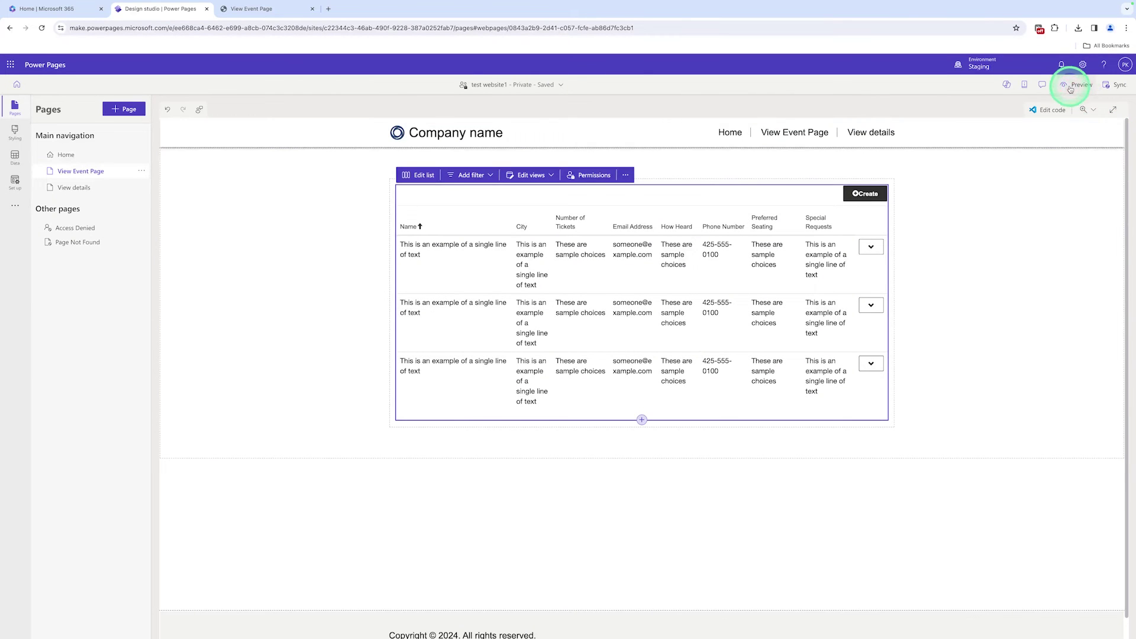
Step: Preview the site at desktop size and view the details of the first and fourth registrations, closing each one
click(1071, 87)
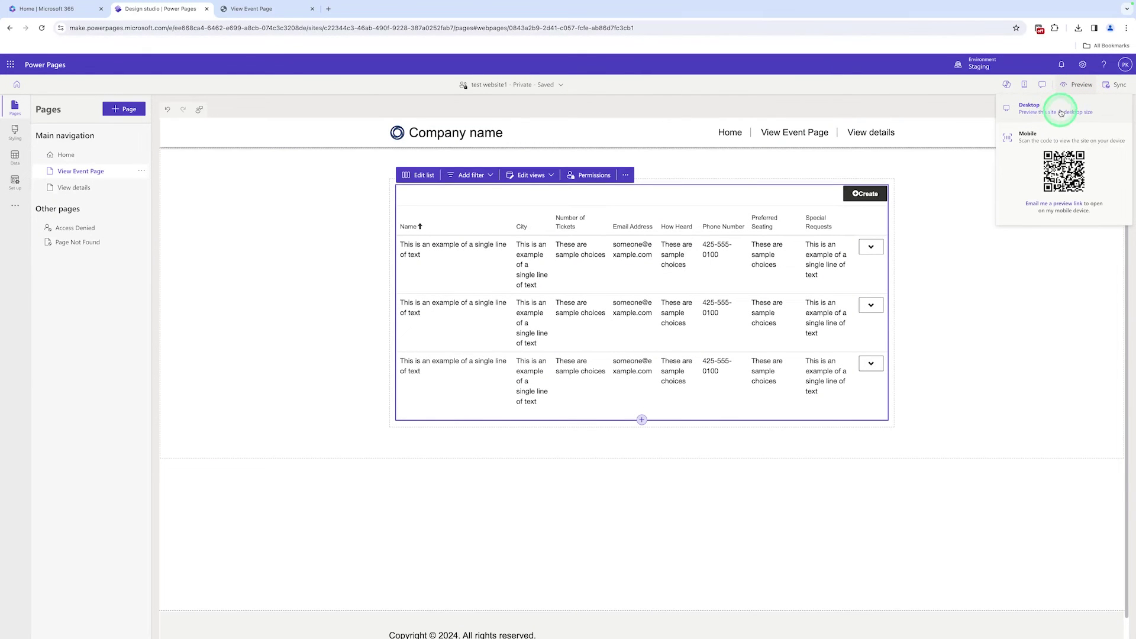
click(1061, 112)
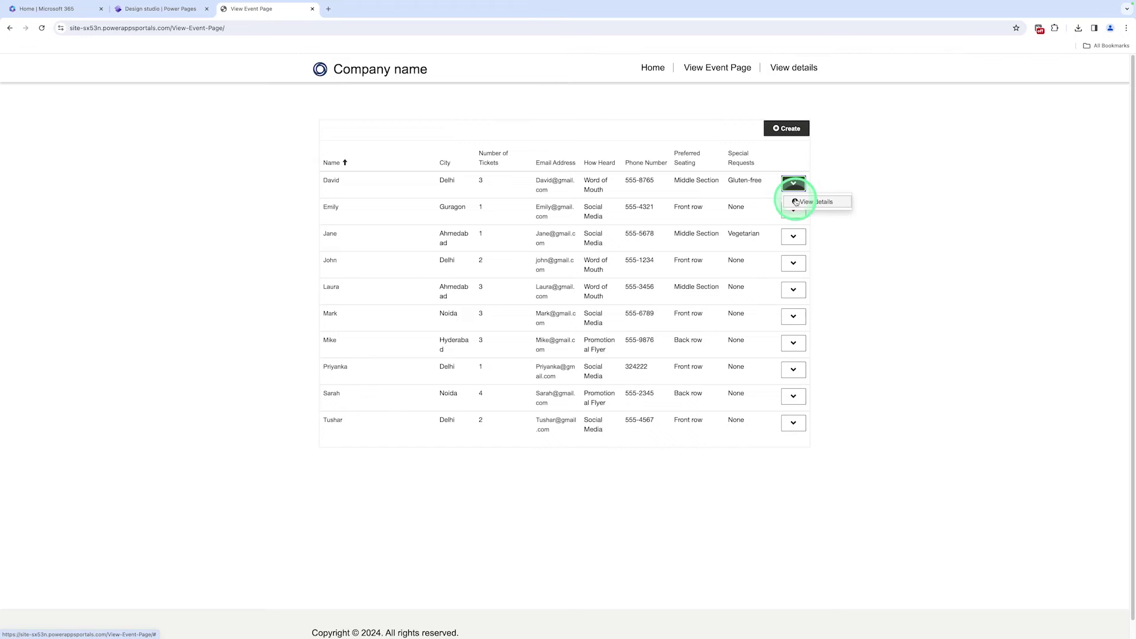
click(798, 203)
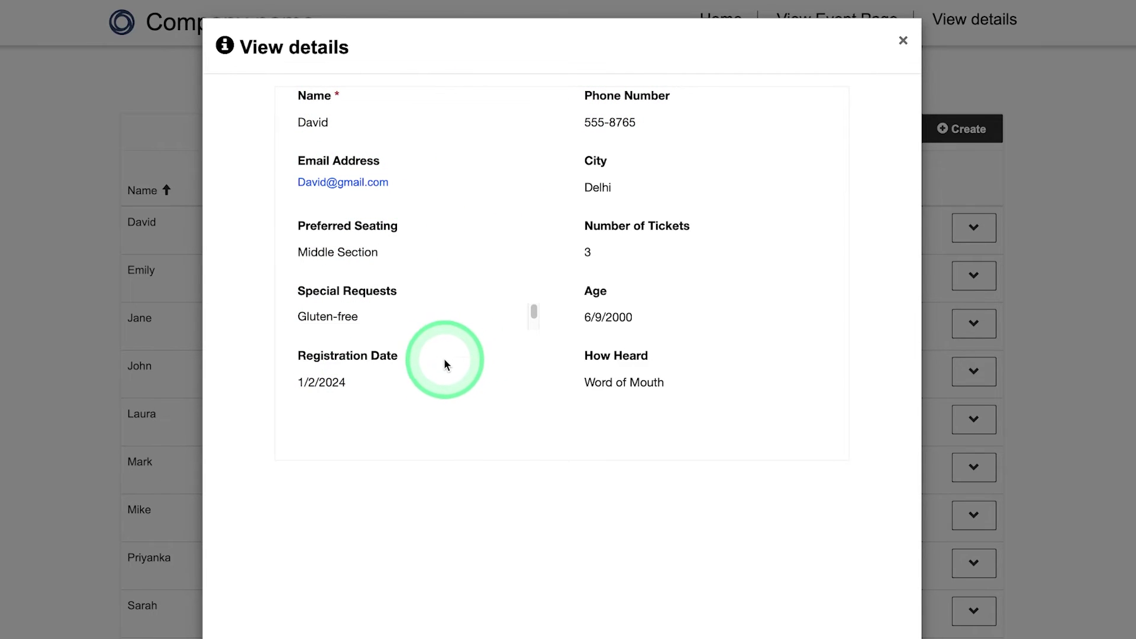
click(902, 45)
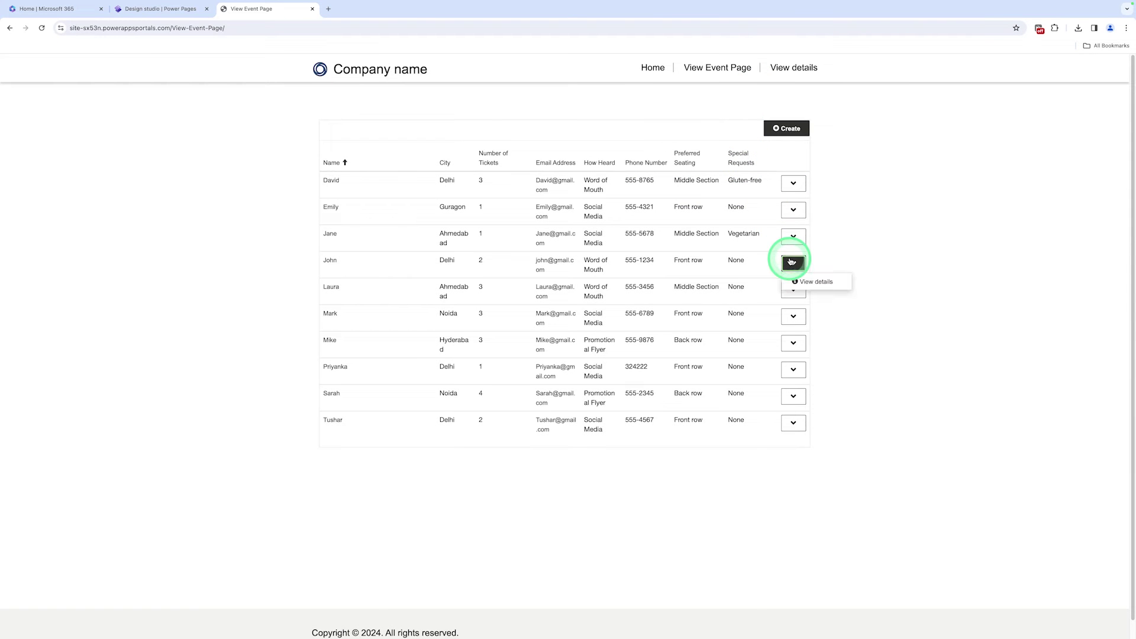
click(794, 282)
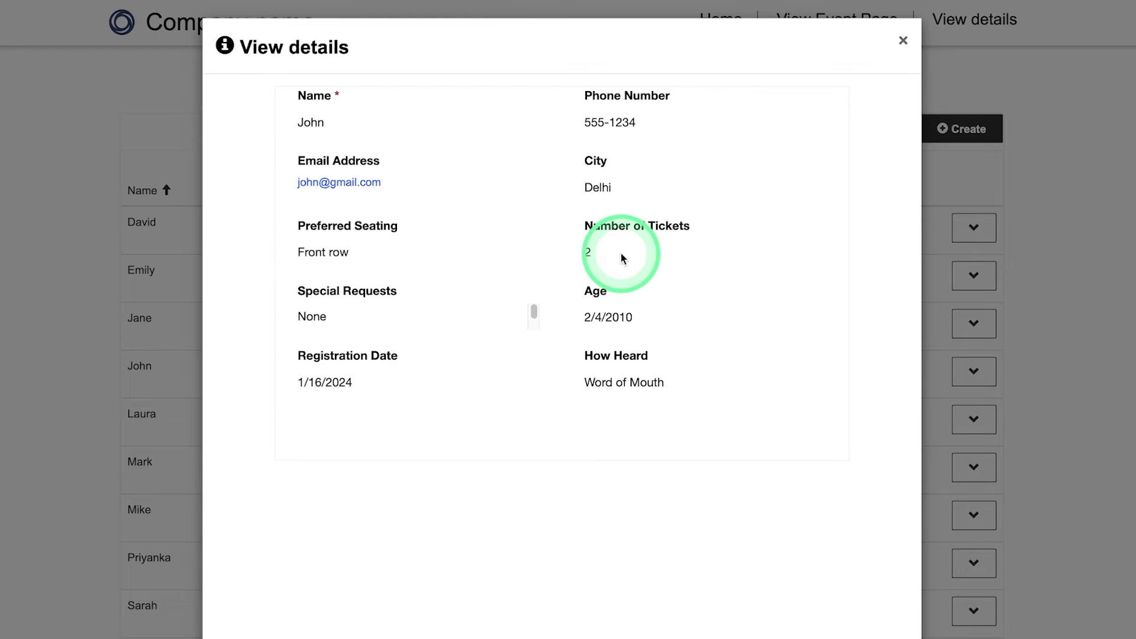
click(905, 44)
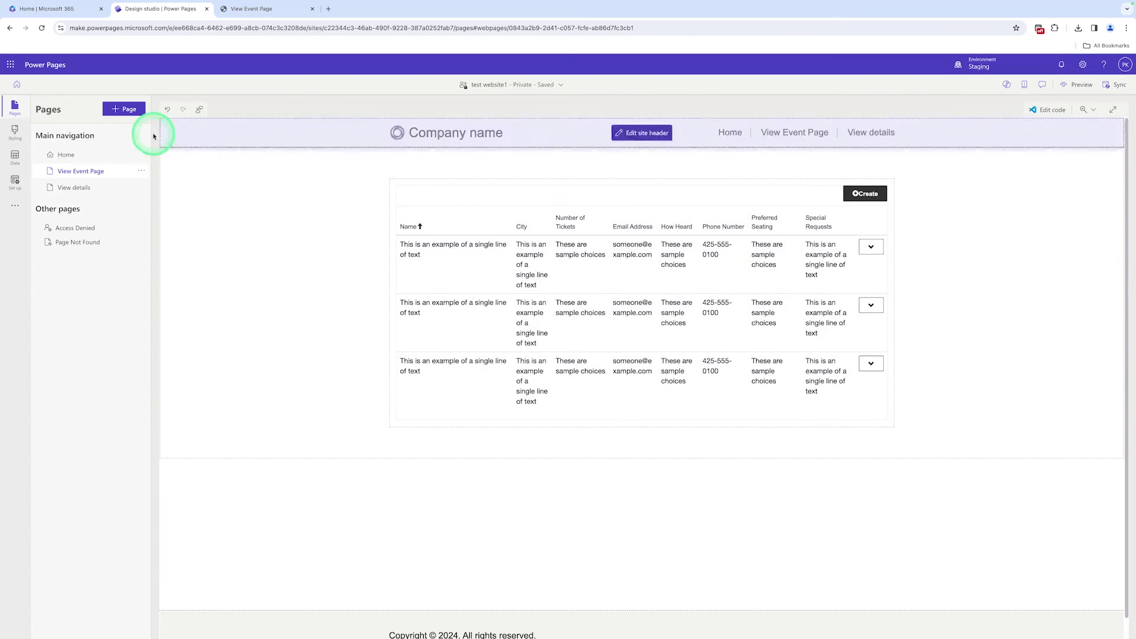
Step: Add a blank page named Edit Details to the site's main navigation
click(117, 109)
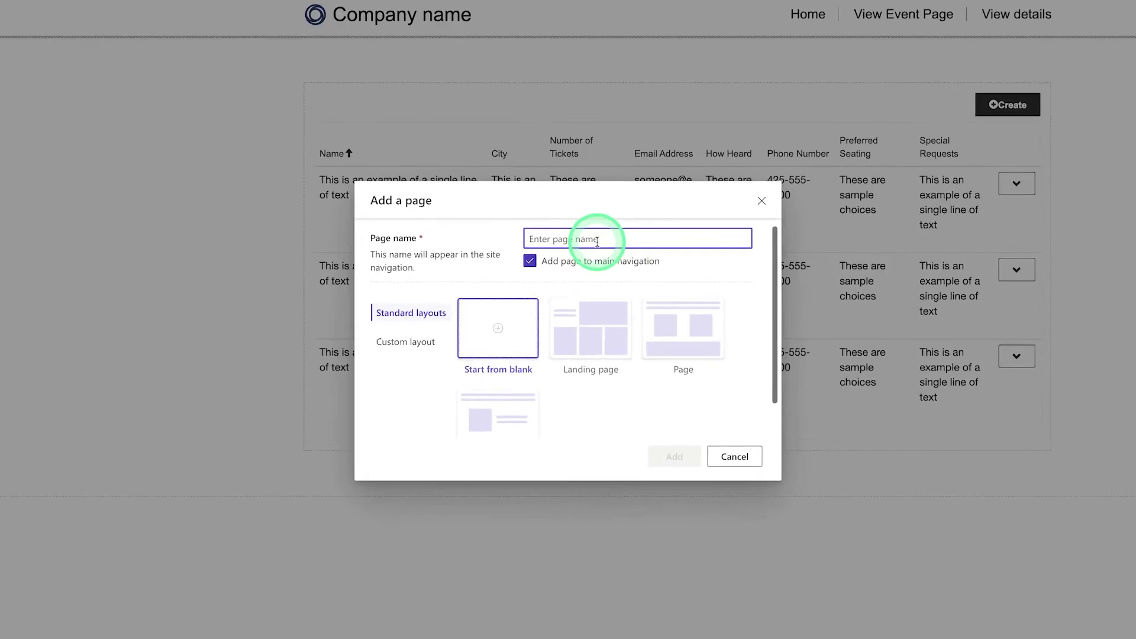
text(Edit Details)
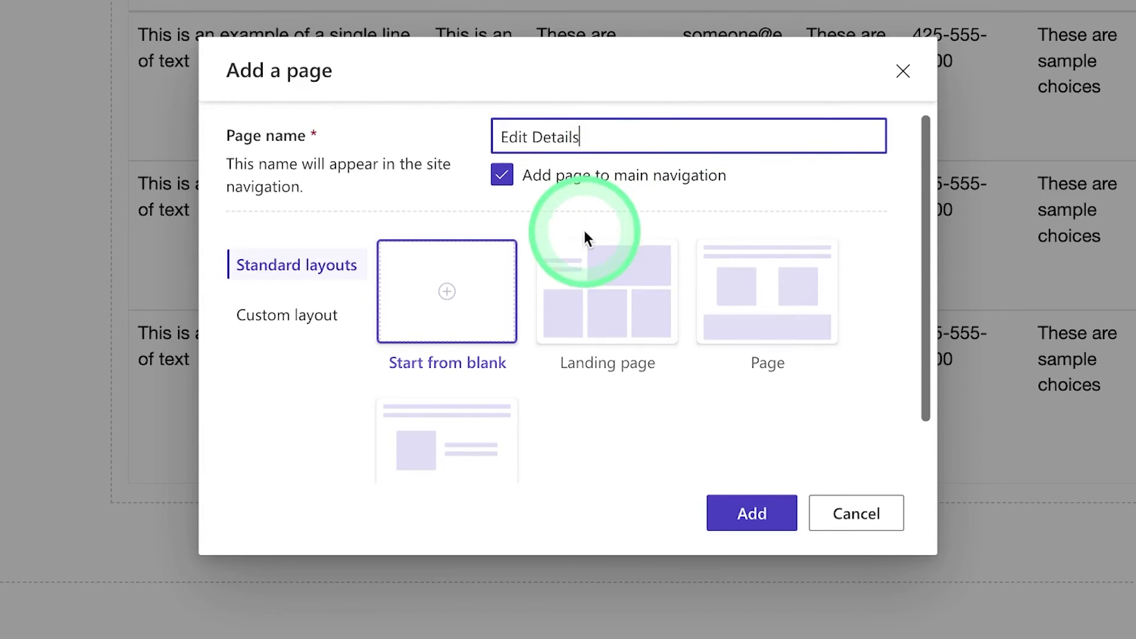
click(733, 513)
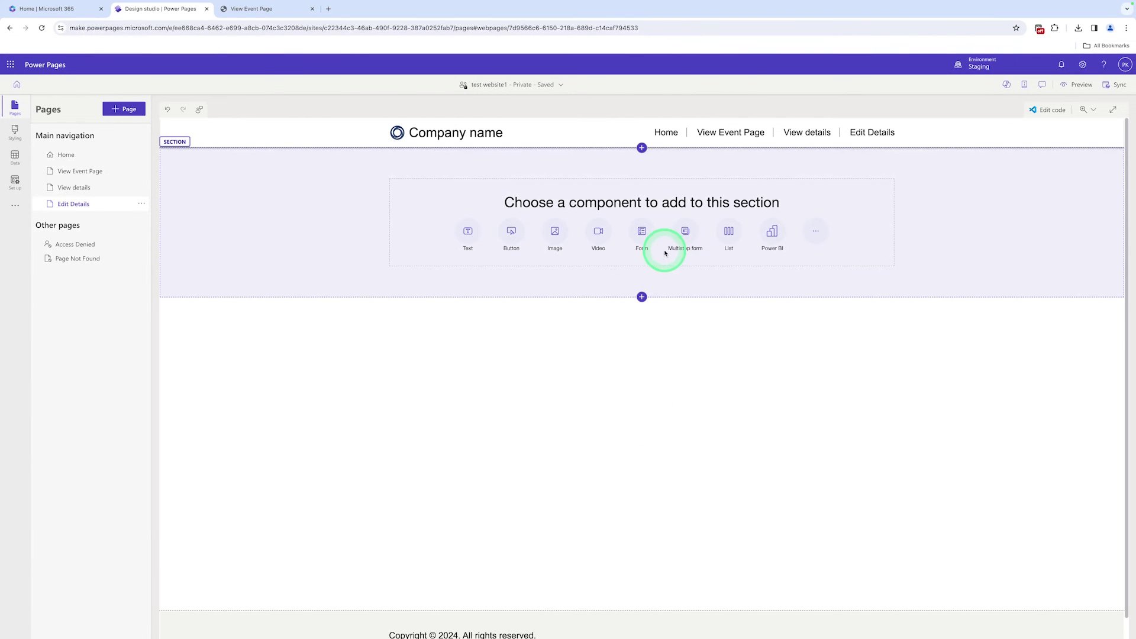
Step: Start a new form on the page from the Comedian Registration (crb3a_comedianregistration) table and its Comedian Registration form, naming the copy Edit Details
click(643, 232)
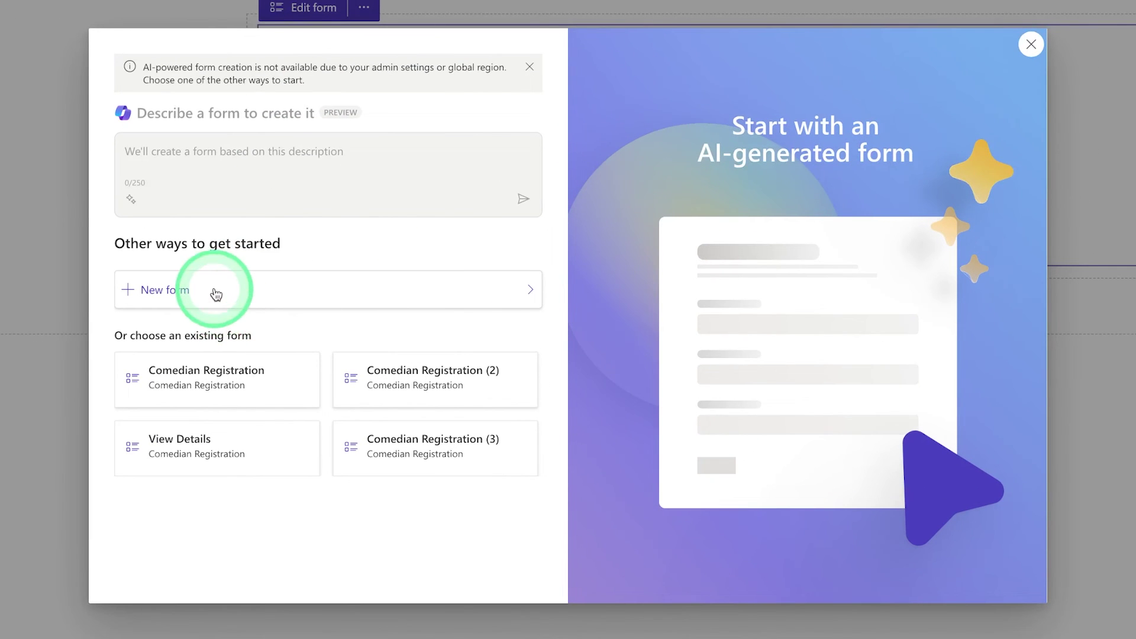
click(232, 306)
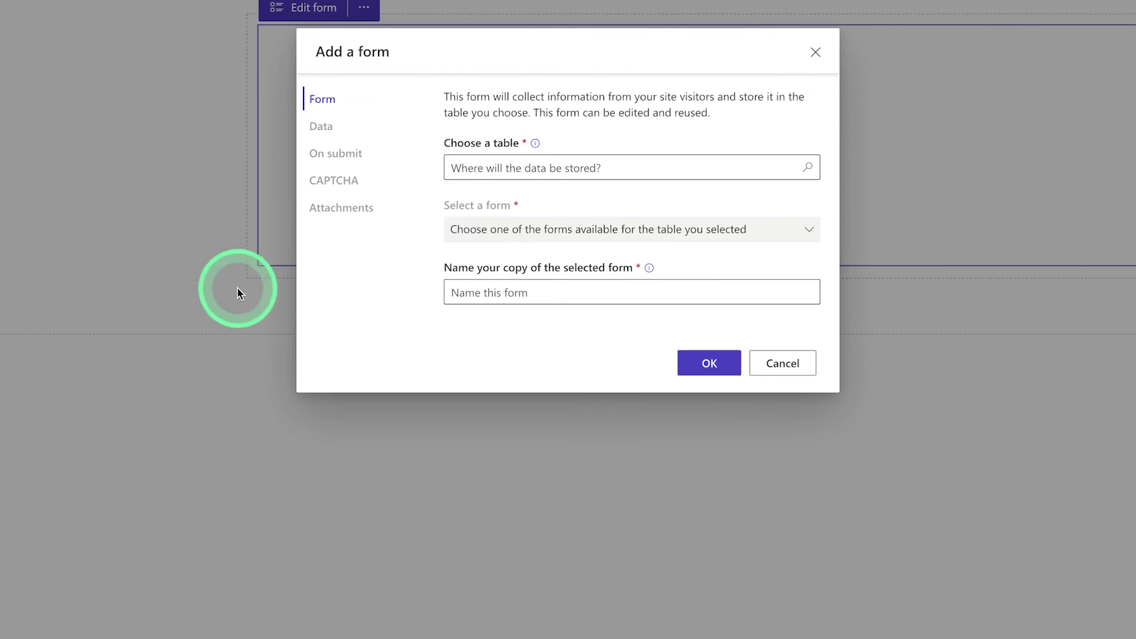
click(525, 169)
text(Come)
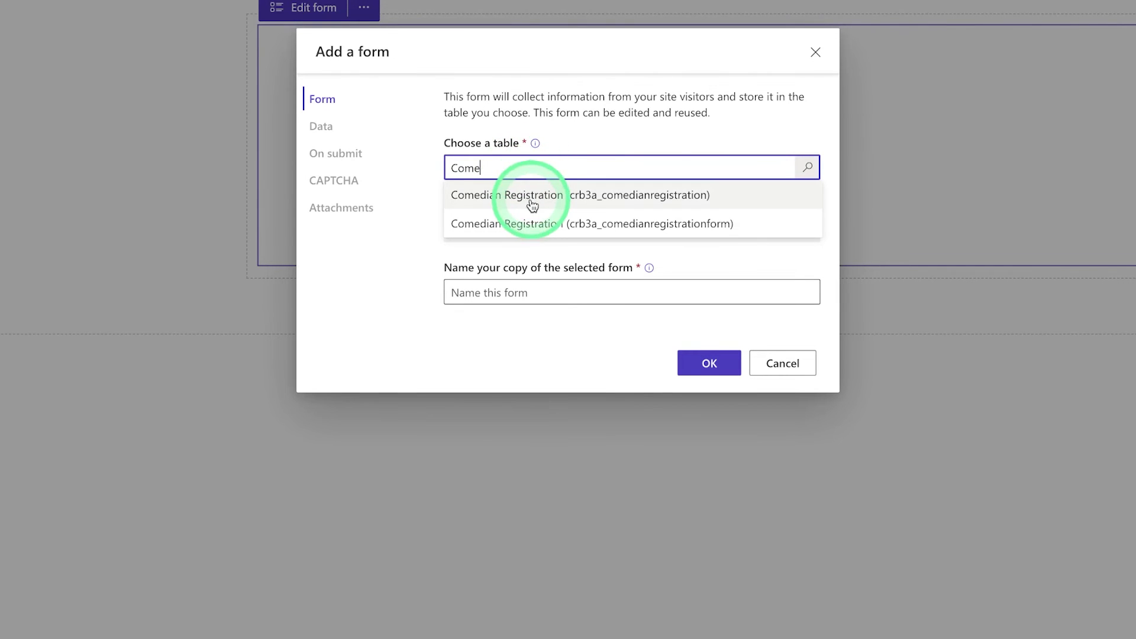
click(533, 205)
click(532, 228)
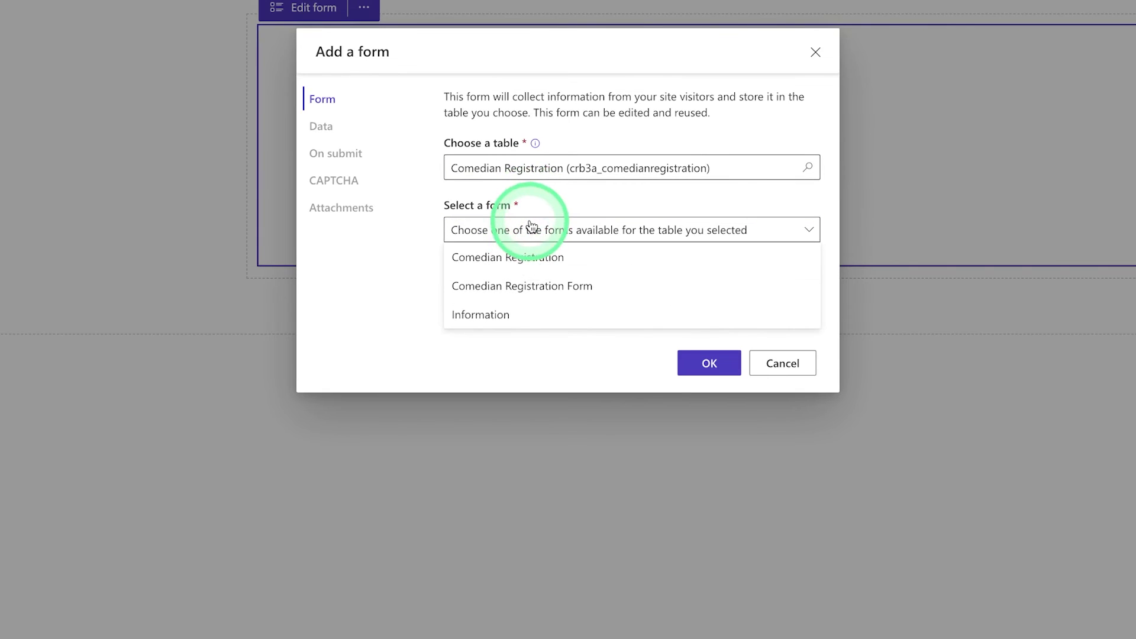
click(532, 257)
click(582, 293)
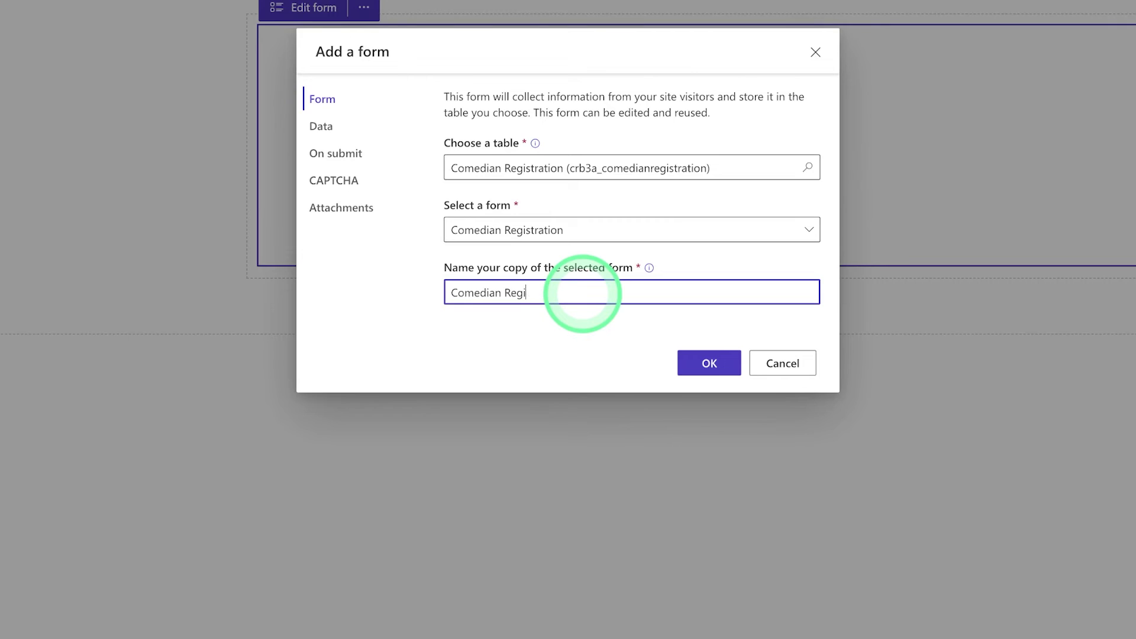
text(E)
Step: Make the form's data update an existing record and add the form to the Edit Details page
click(334, 128)
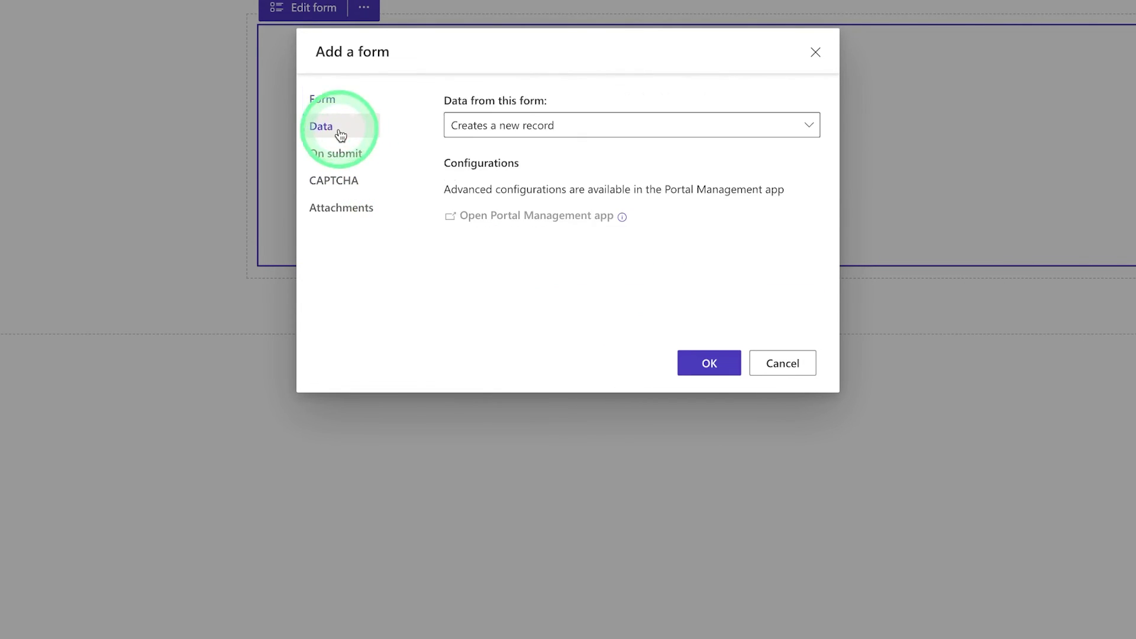
click(494, 130)
click(492, 178)
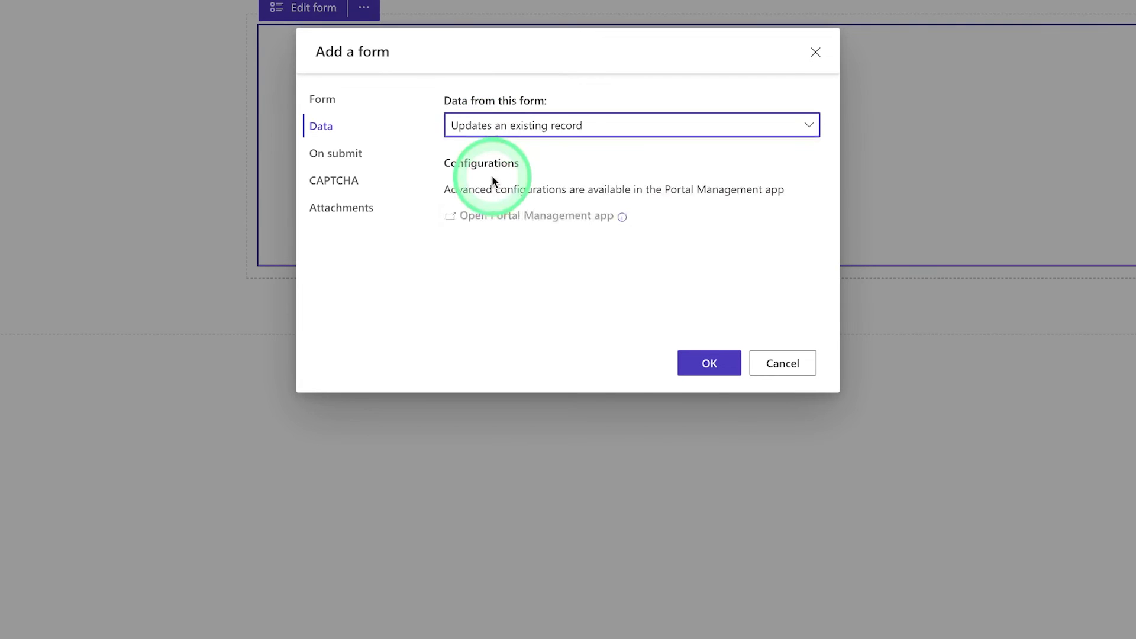
click(718, 372)
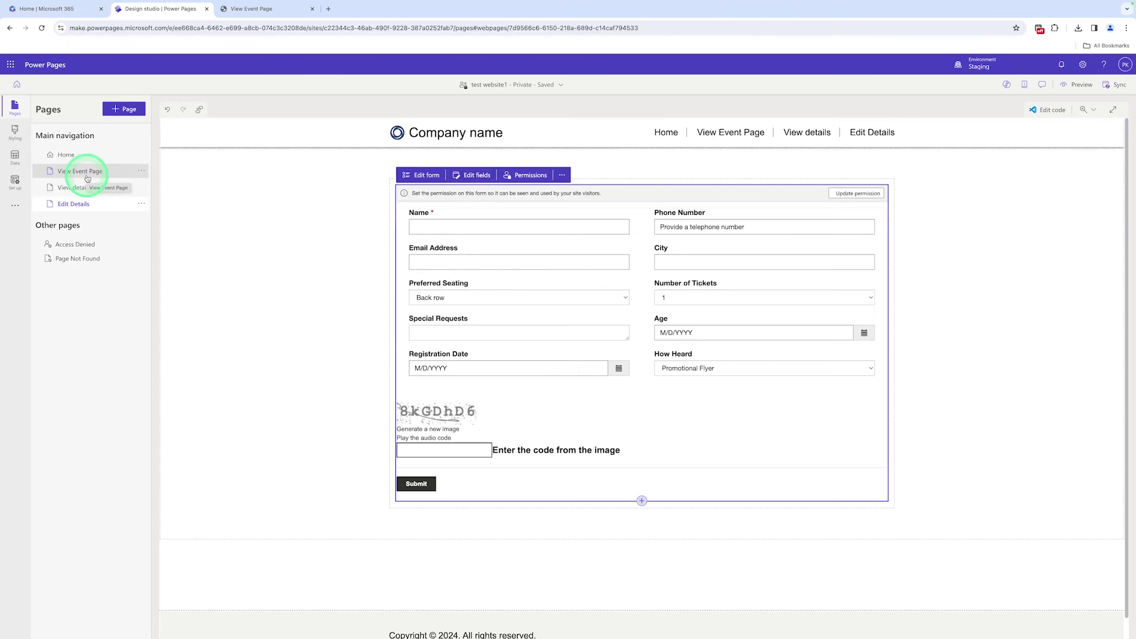
Step: On View Event Page, enable the list's Edit record row action with target type Form and the Edit Details form
click(576, 382)
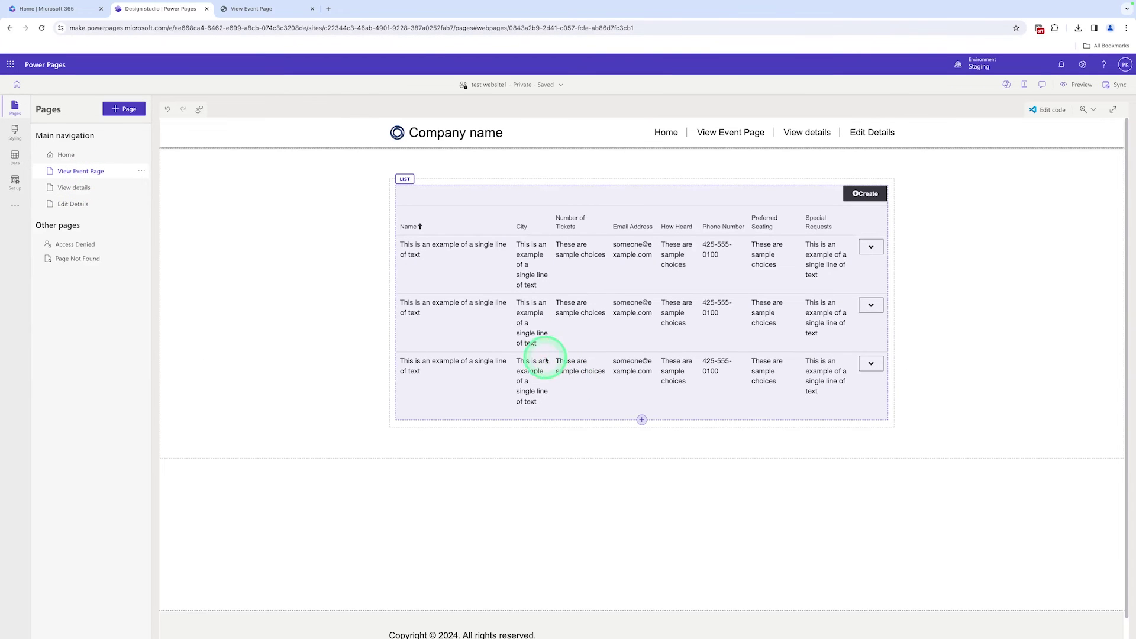
click(428, 188)
click(418, 178)
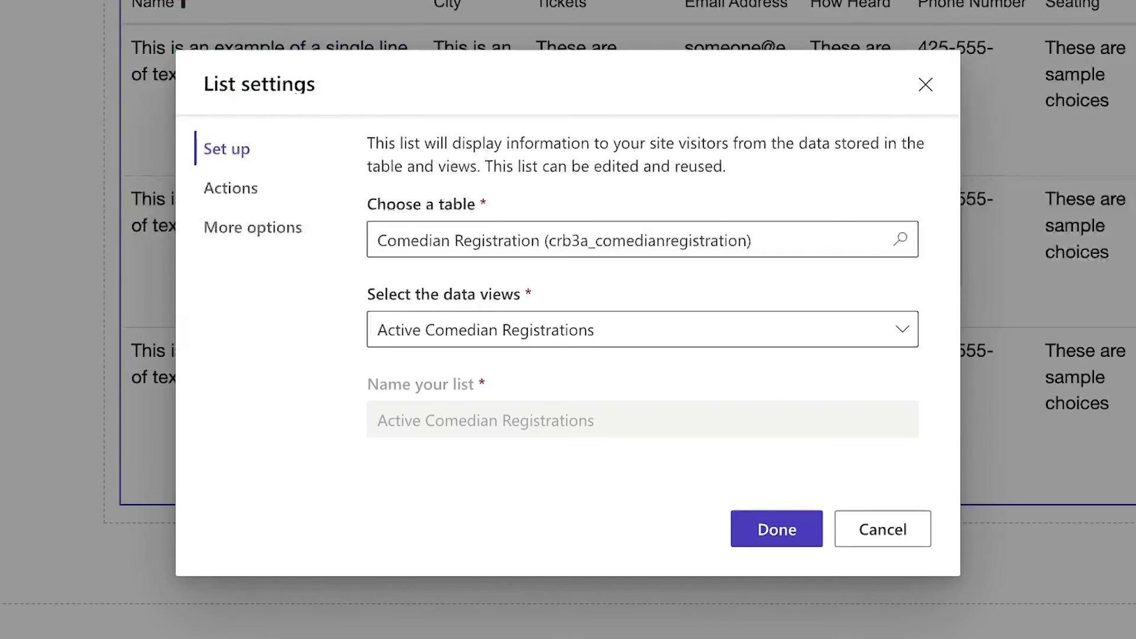
click(225, 188)
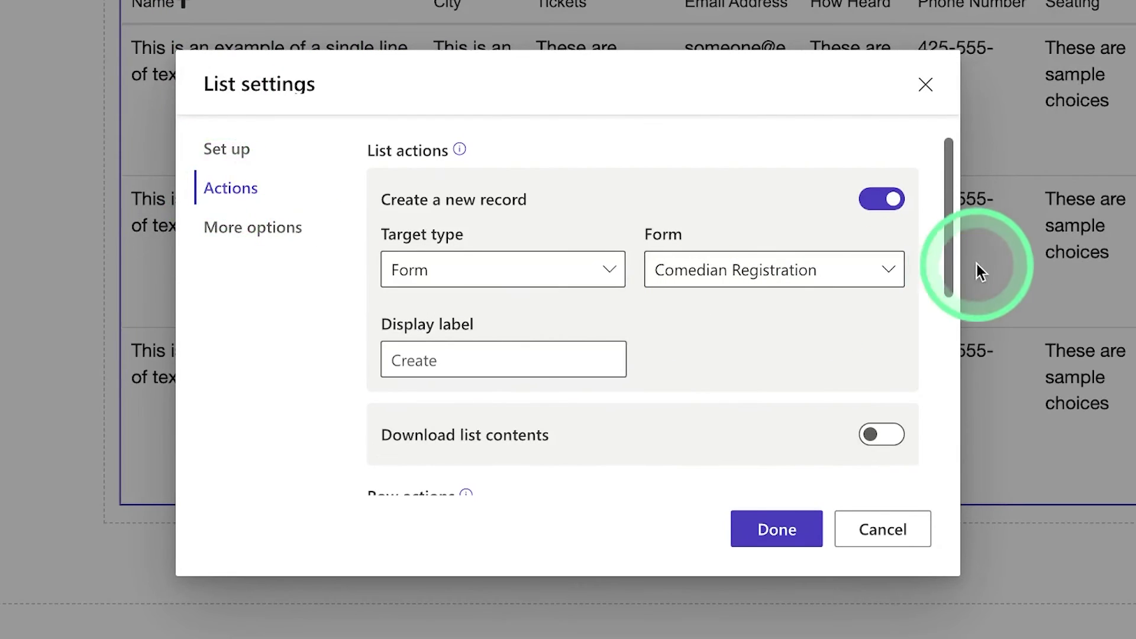
drag(957, 266, 906, 437)
click(885, 379)
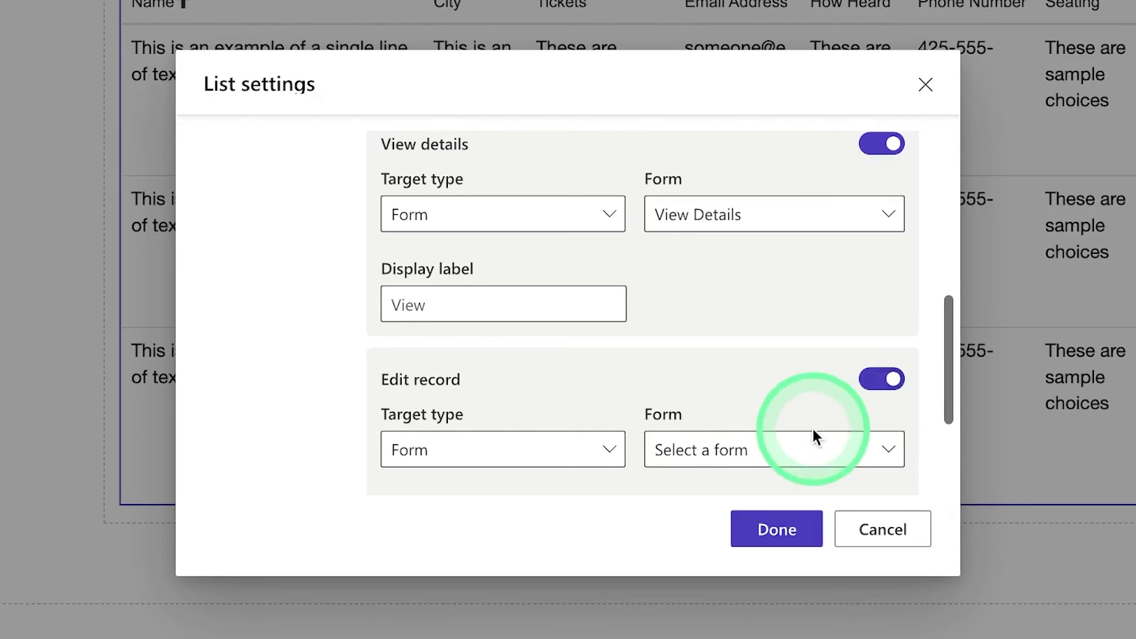
click(781, 459)
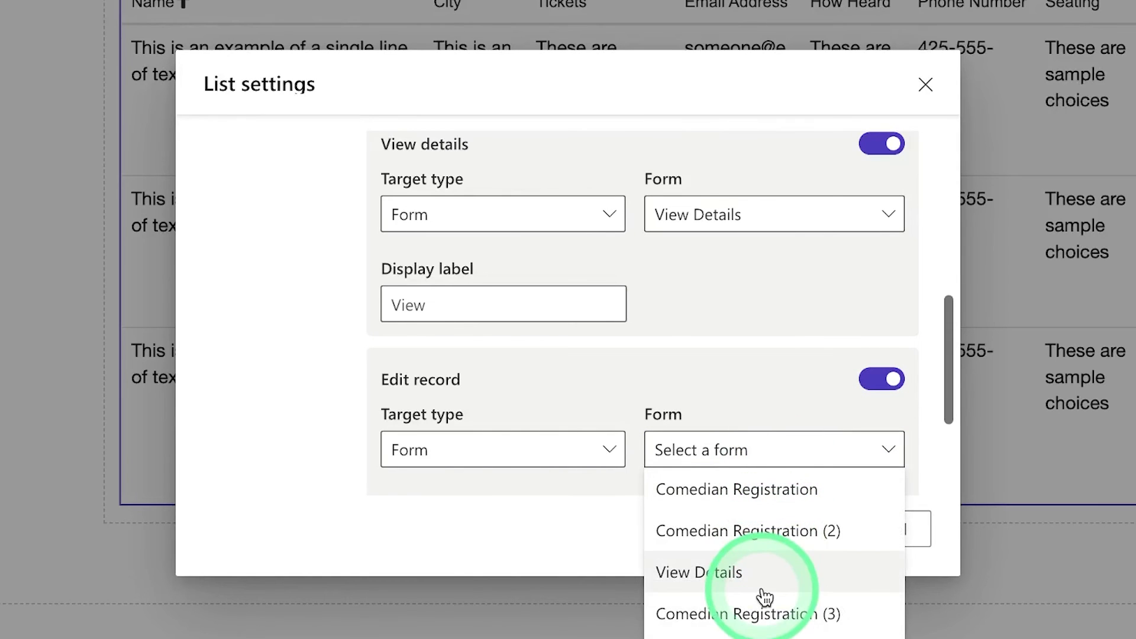
click(739, 636)
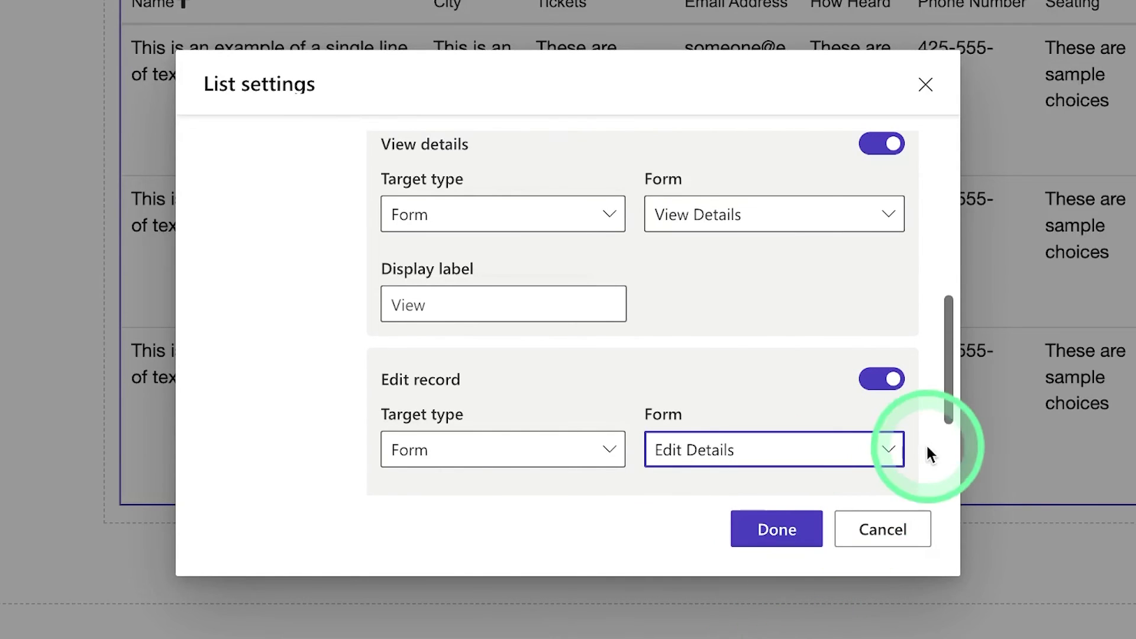
drag(947, 414, 948, 446)
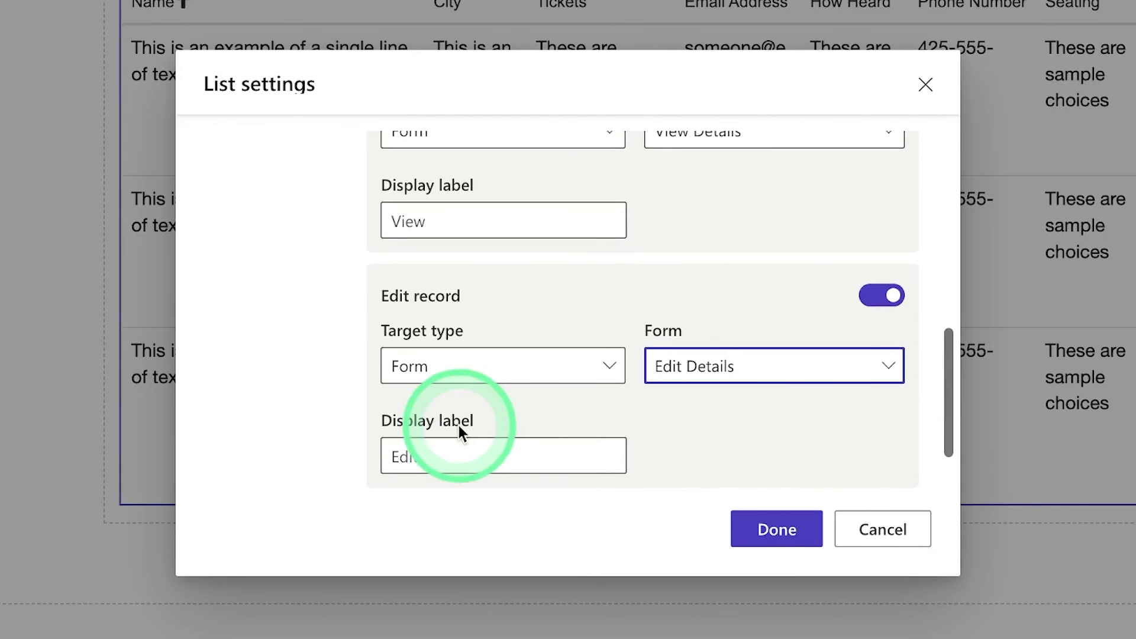
click(789, 543)
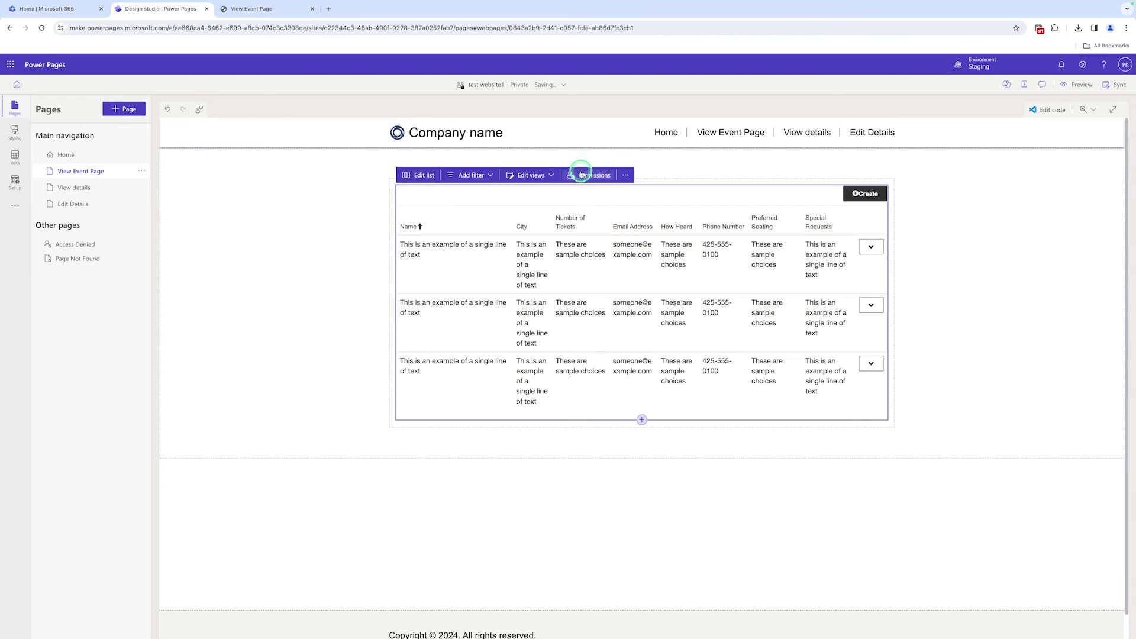
Step: Grant Update permission in the list's Comedian Registration table permission and save it for Anonymous Users
click(581, 174)
click(923, 159)
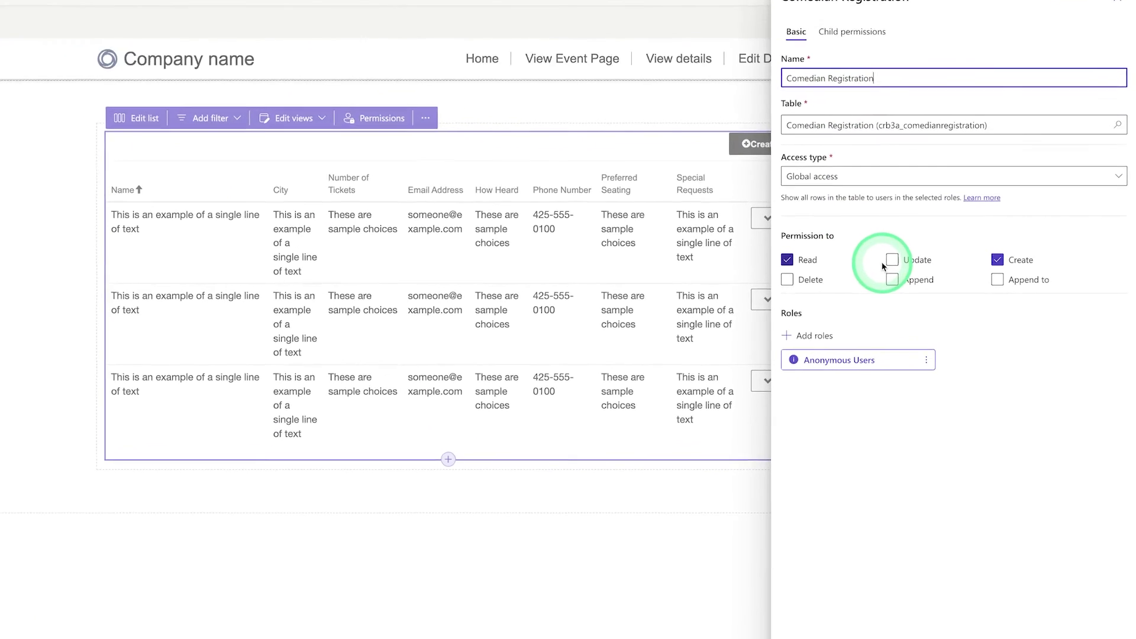
click(882, 257)
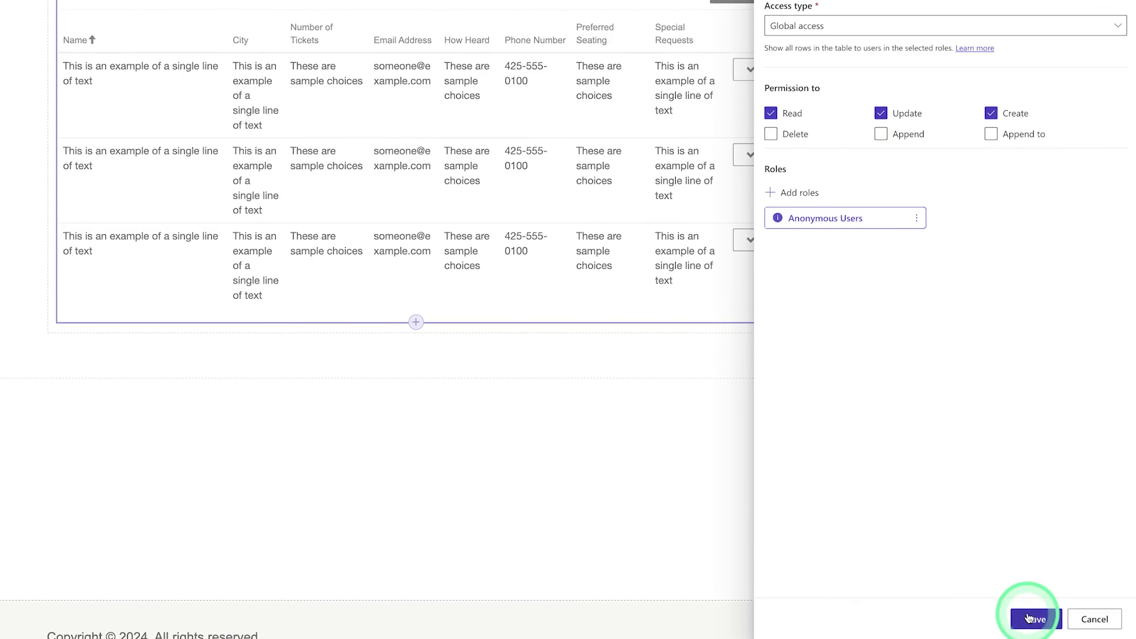
click(1033, 620)
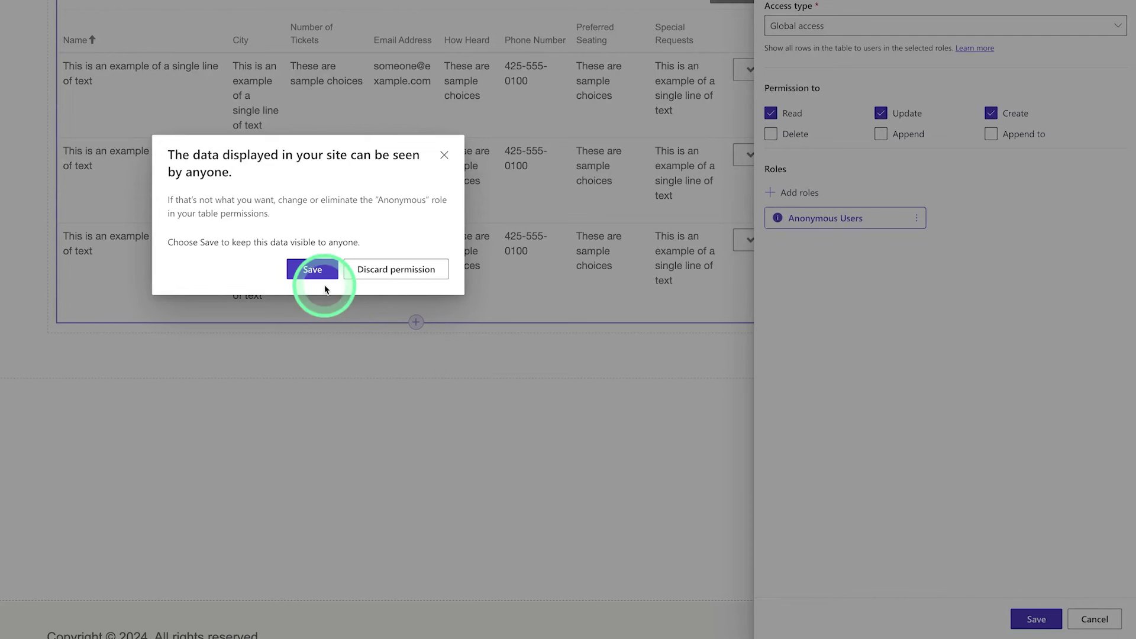
click(322, 278)
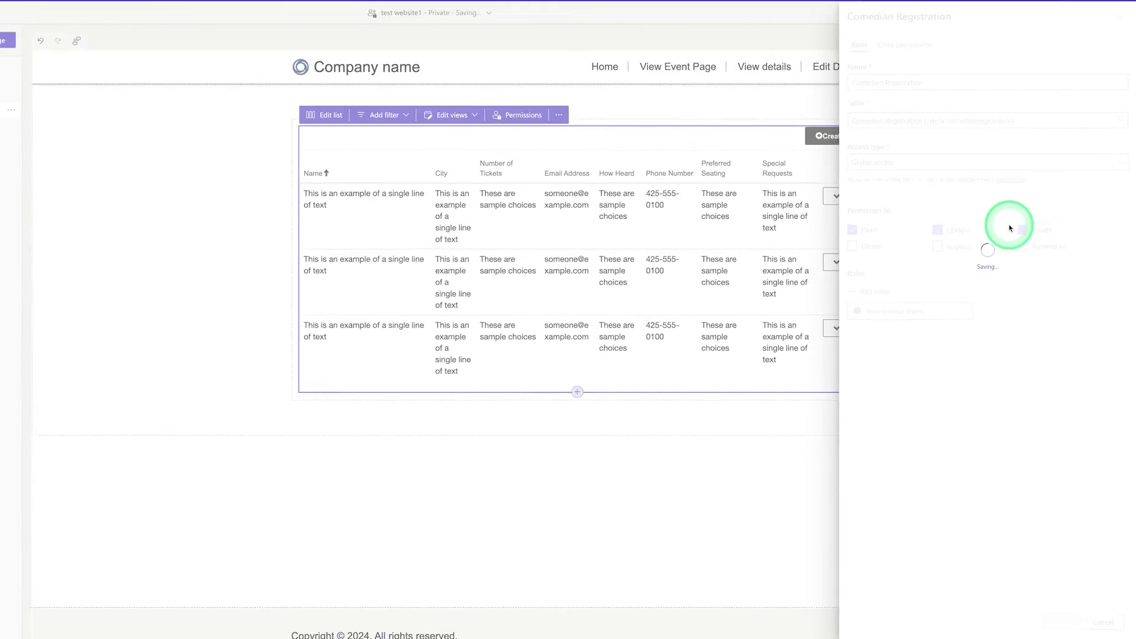
Step: Sync the site and preview it at desktop size
click(1122, 89)
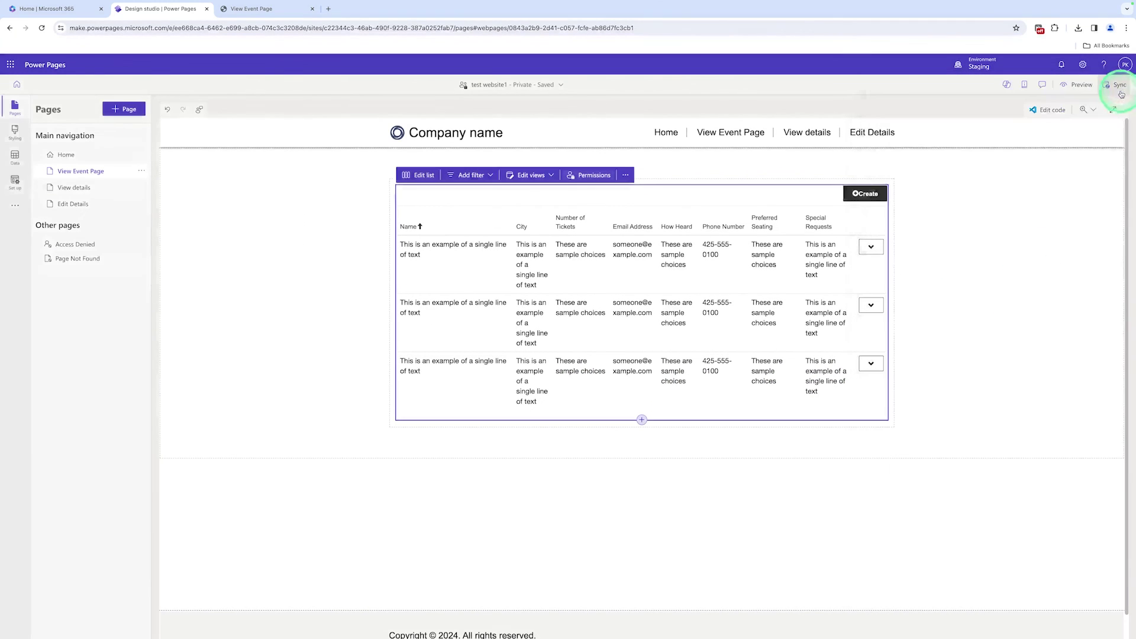
click(1083, 87)
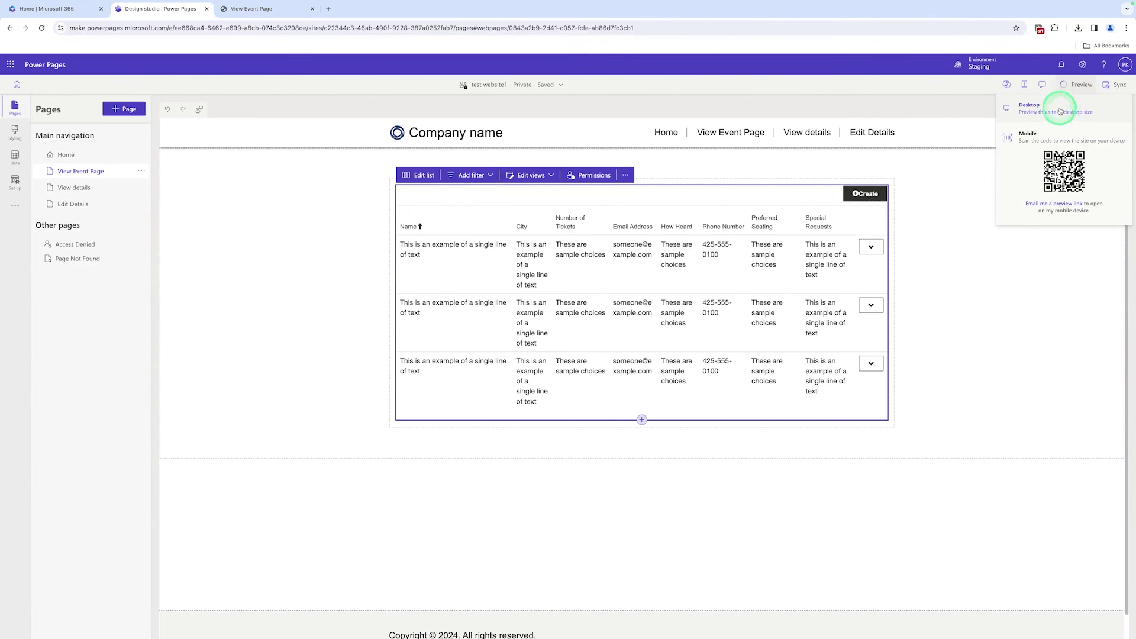
click(1060, 112)
Step: Edit the second registration, setting City to Haryana and Preferred Seating to Back row, and submit the changes
click(794, 211)
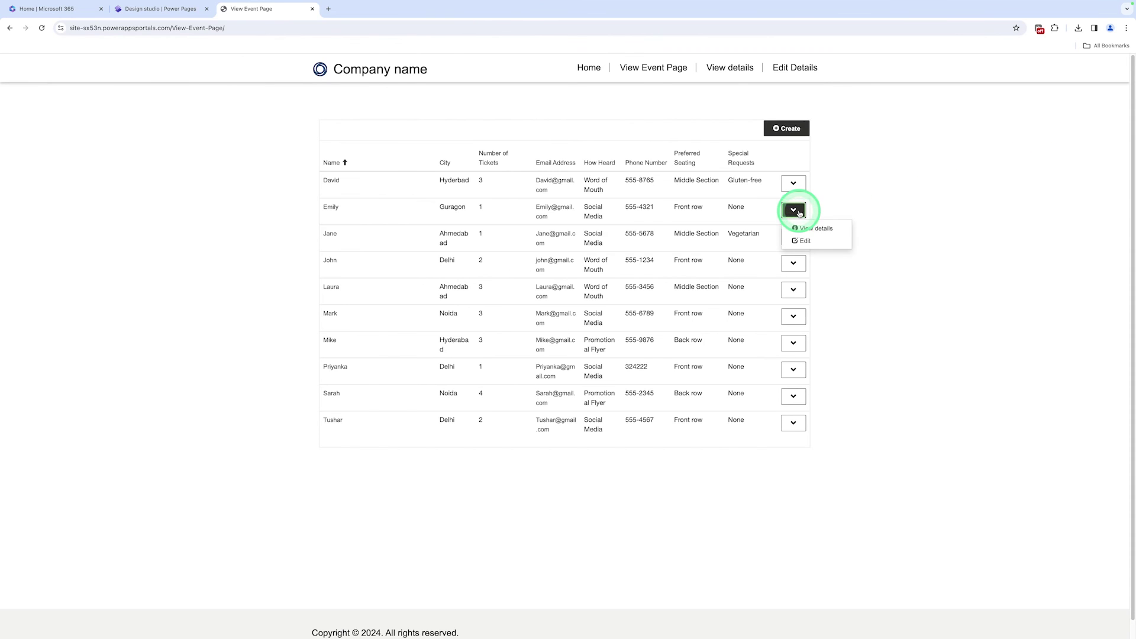
click(803, 242)
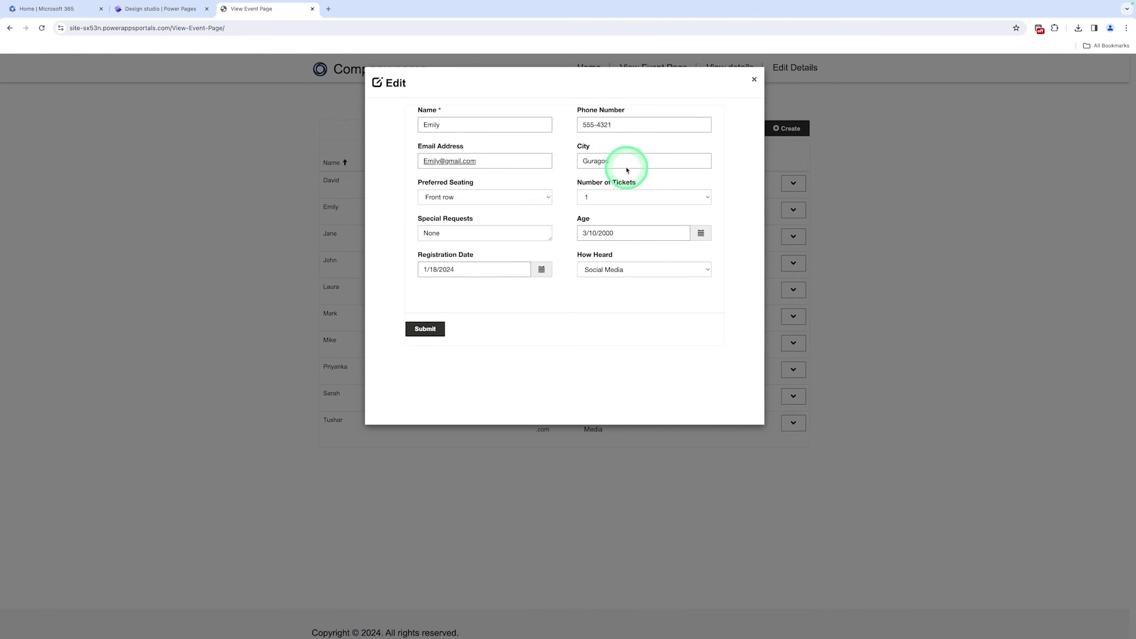
click(621, 164)
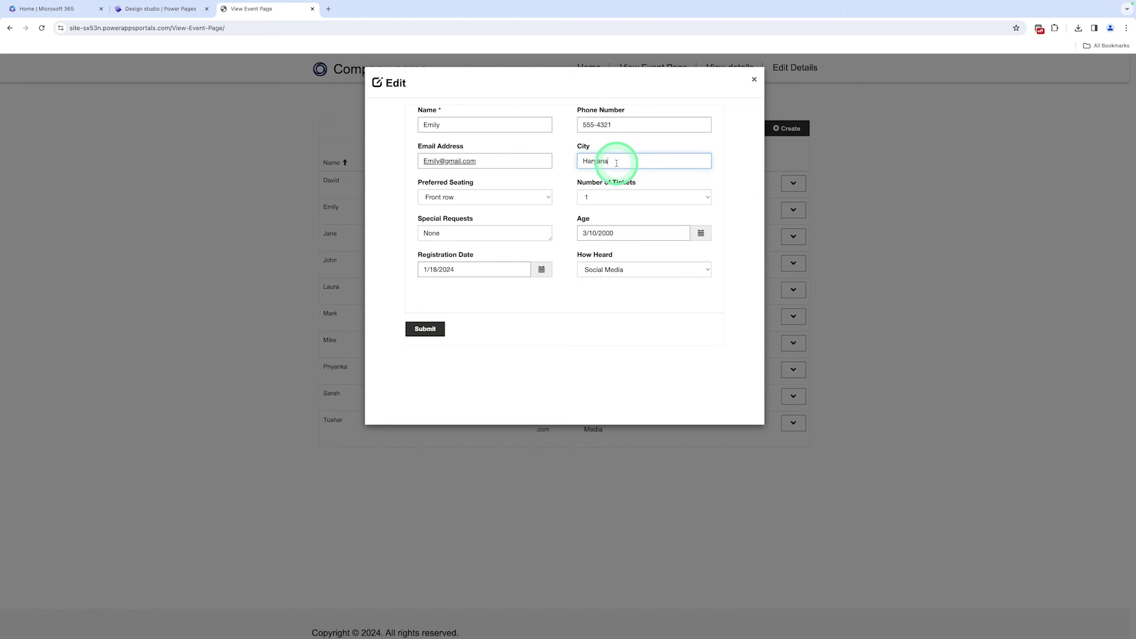
click(500, 197)
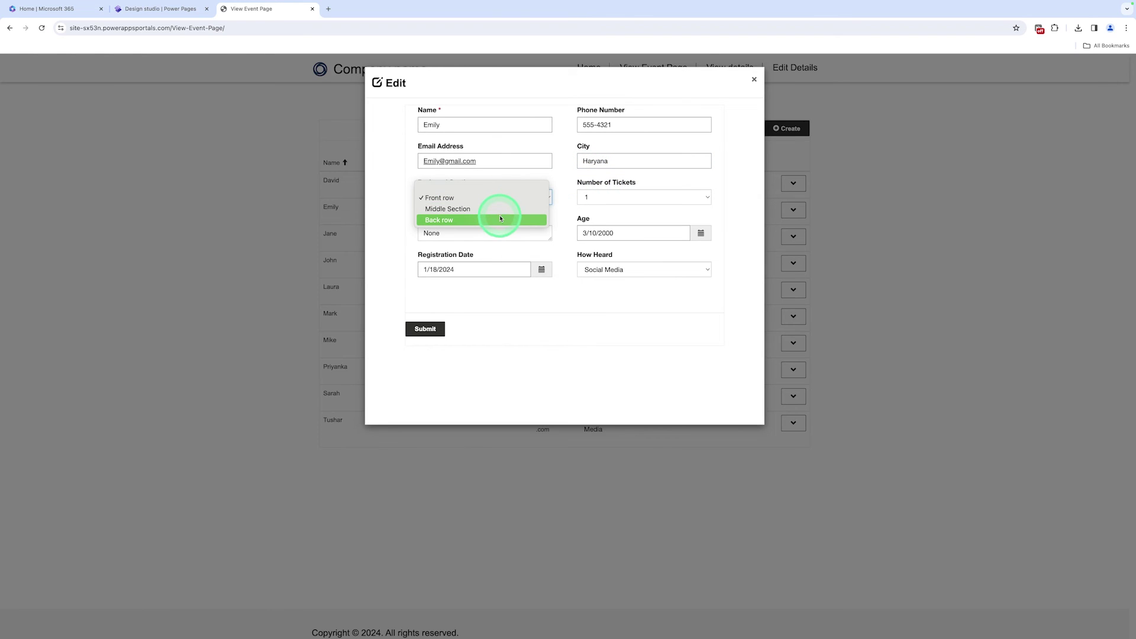
click(500, 220)
click(436, 331)
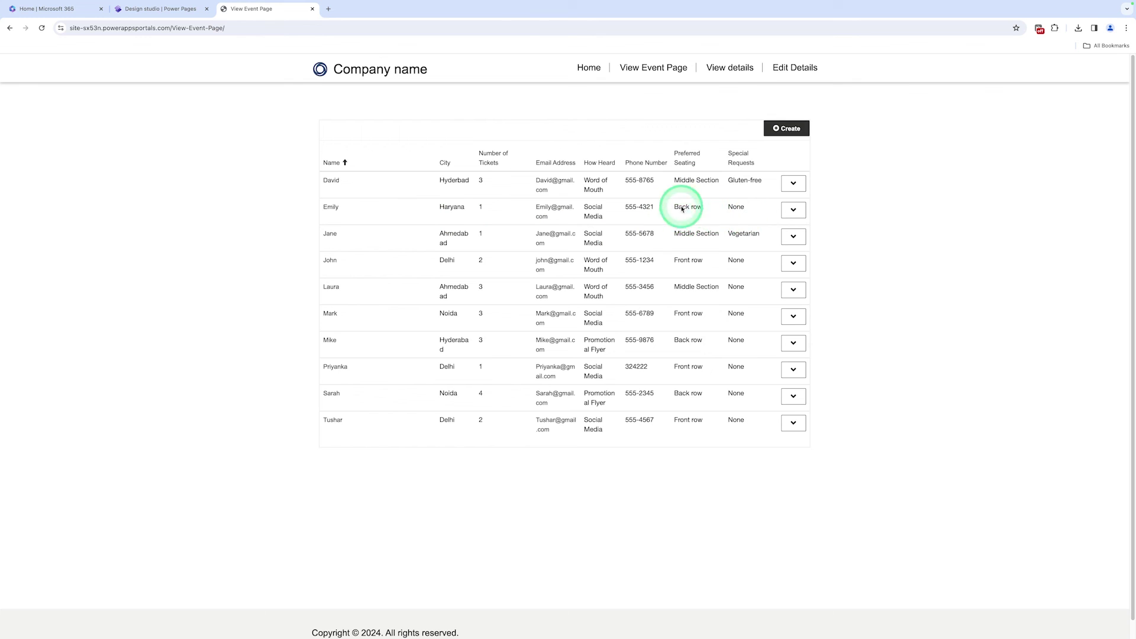
Step: Return to the Power Pages design studio and enable the Delete record row action for the list on View Event Page
key(ctrl+shift+Tab)
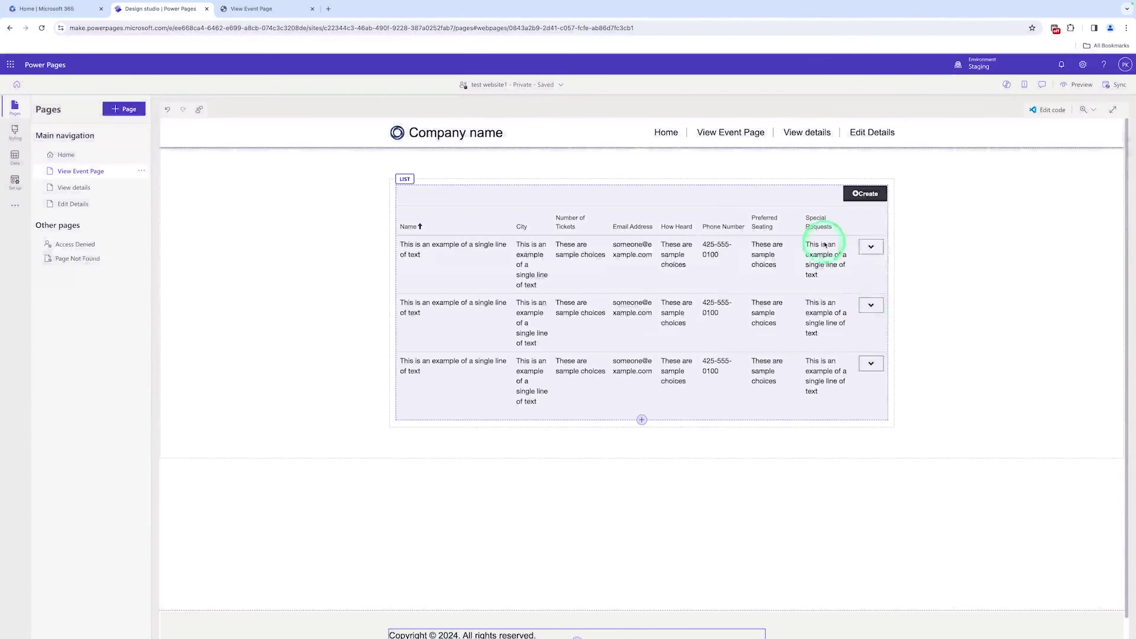
click(421, 221)
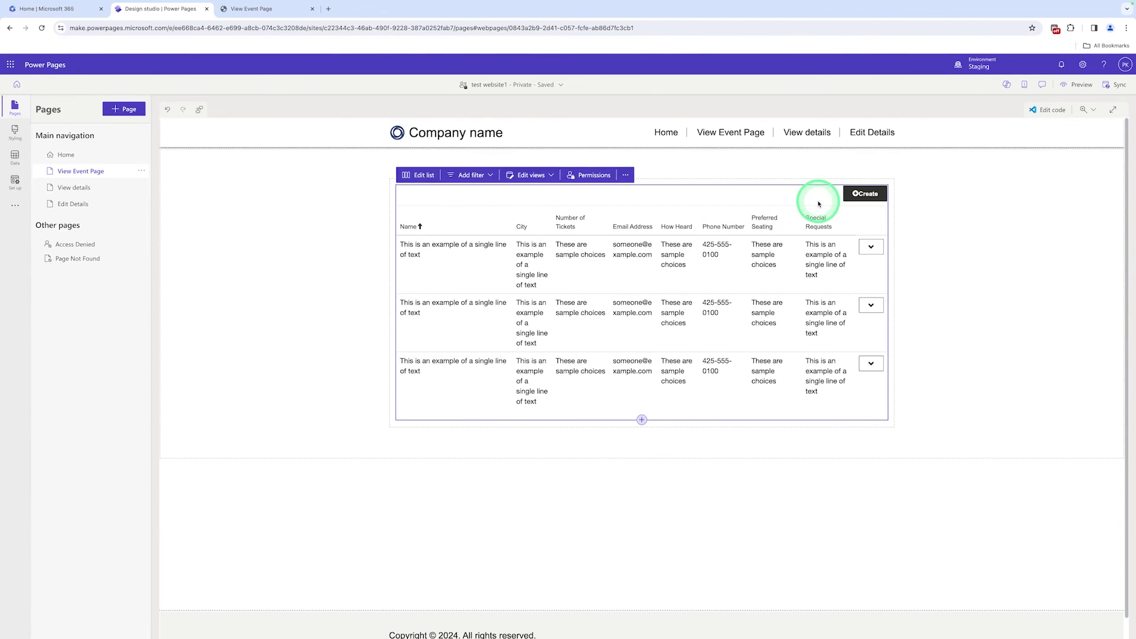
click(418, 176)
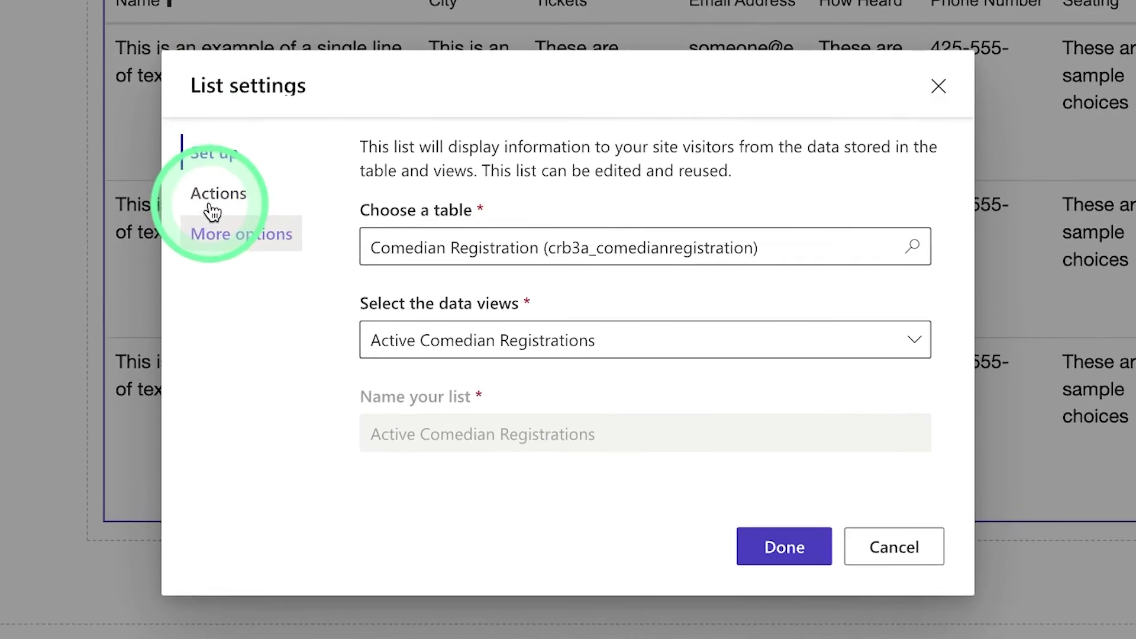
click(197, 189)
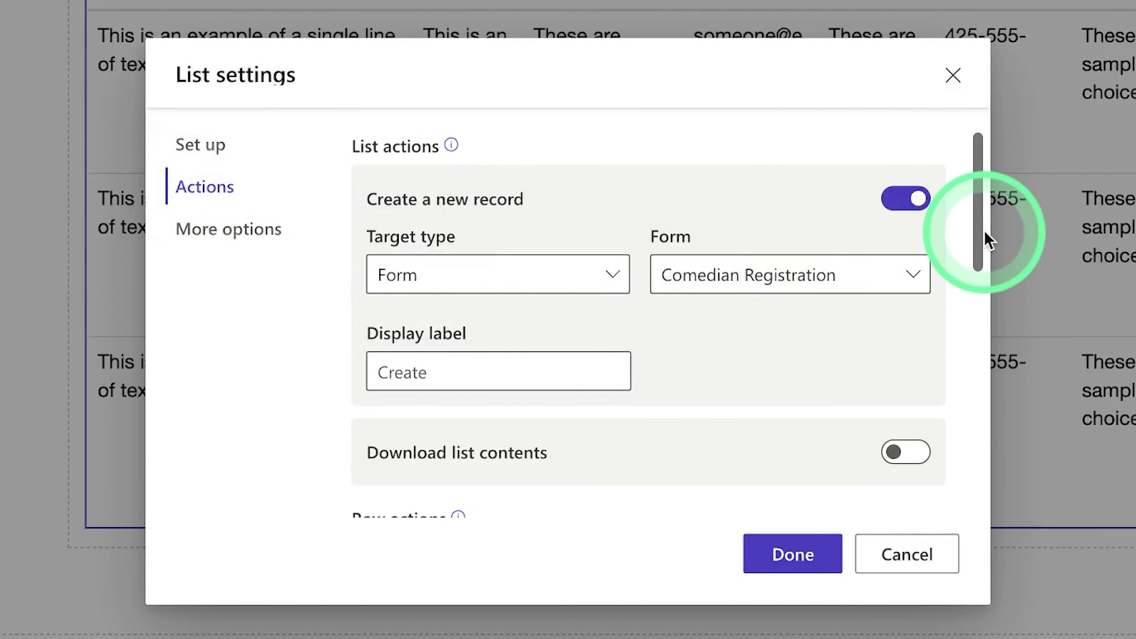
drag(979, 236, 972, 477)
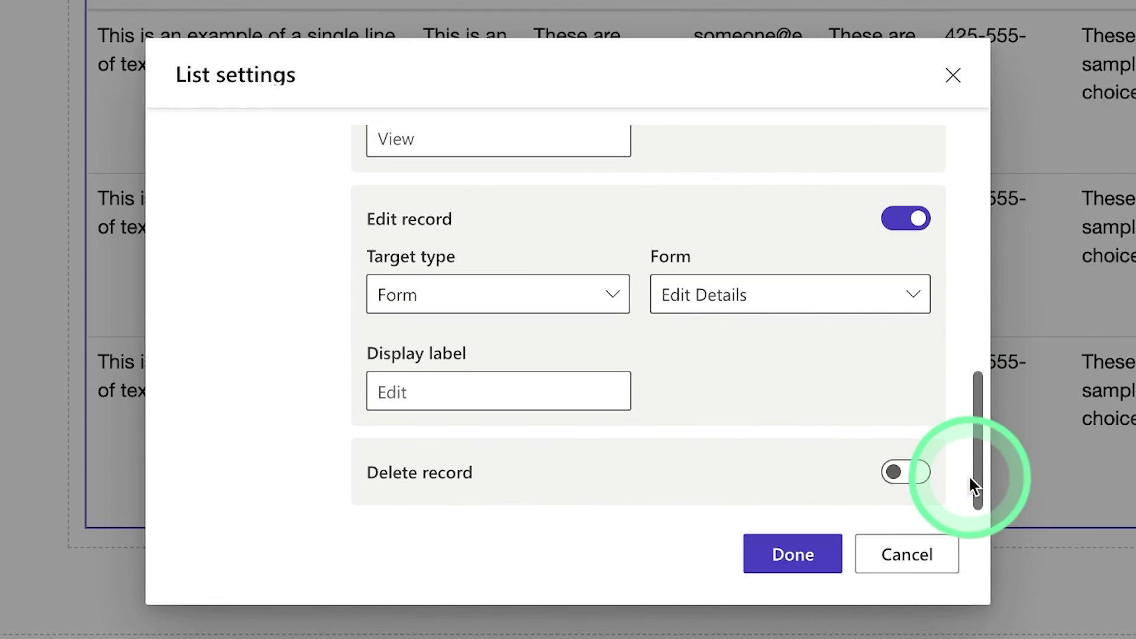
click(903, 473)
drag(977, 466, 978, 491)
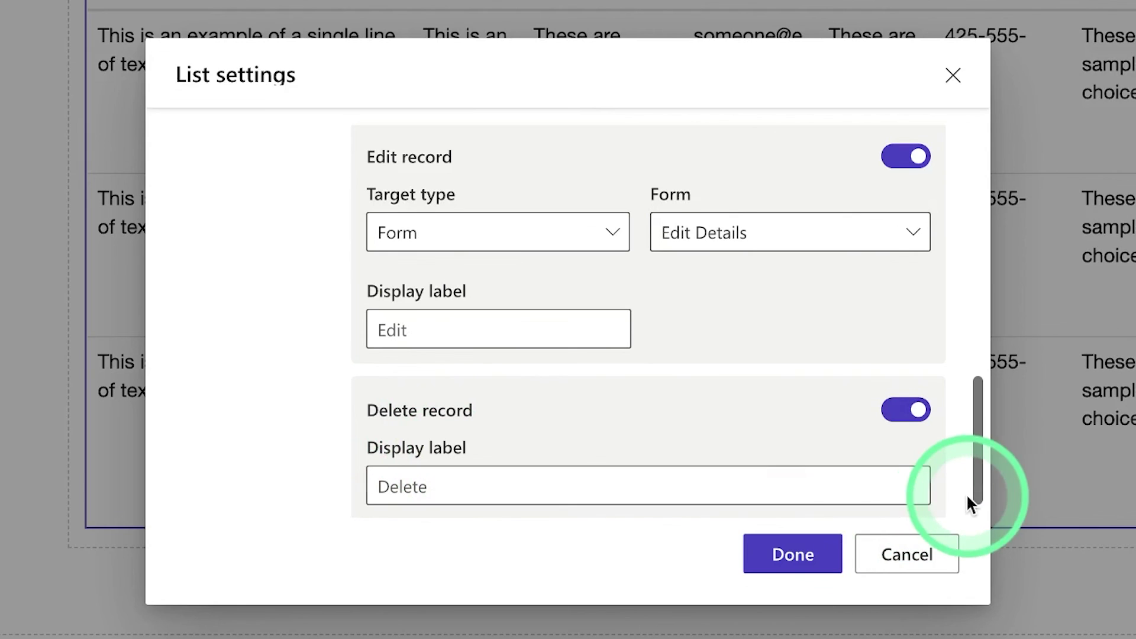
drag(974, 489, 643, 306)
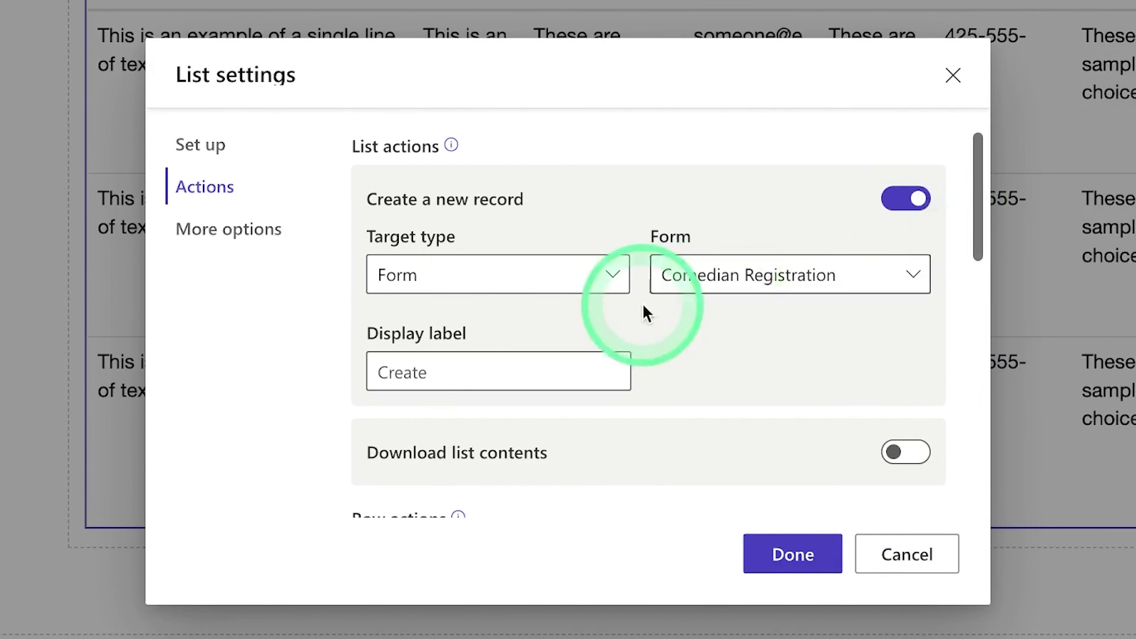
Step: Enable search in the list and save the list settings
click(236, 246)
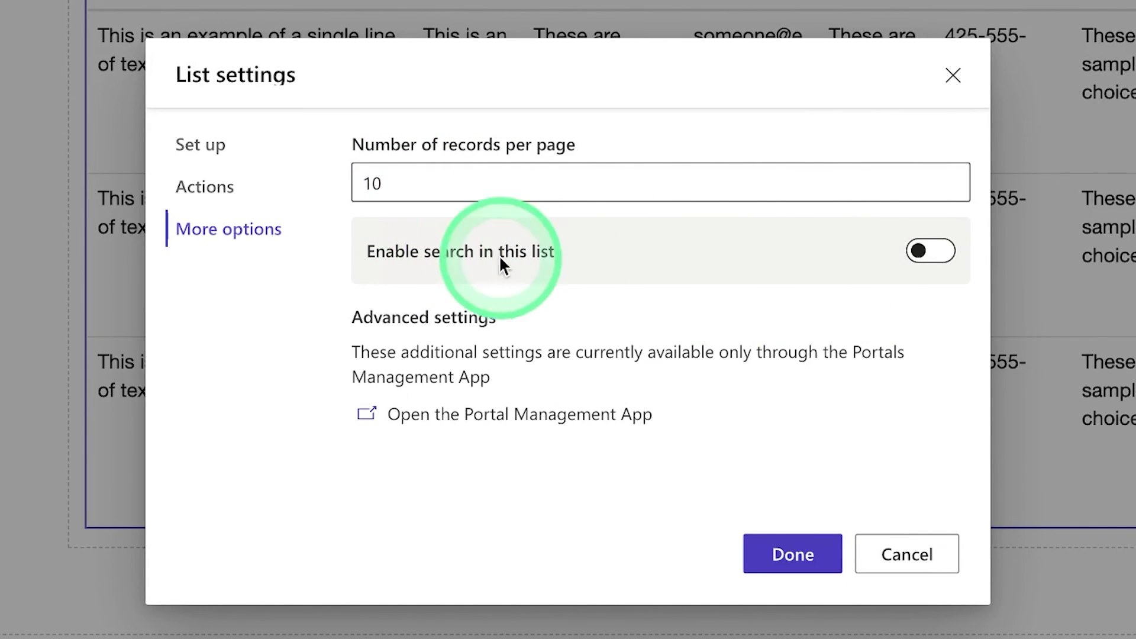
click(918, 253)
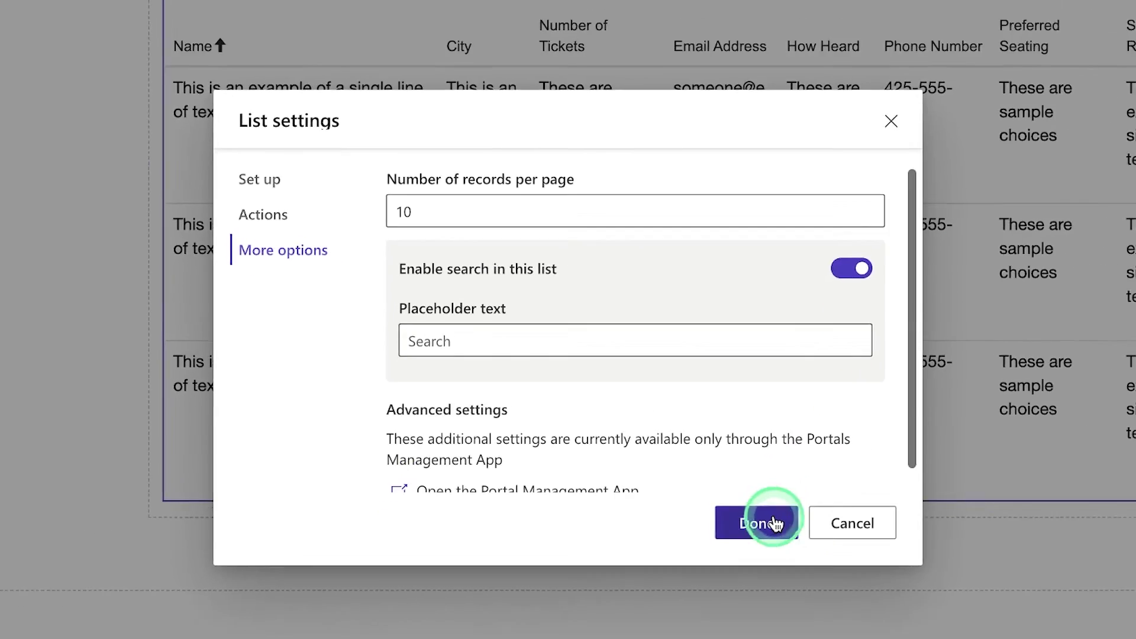
click(820, 553)
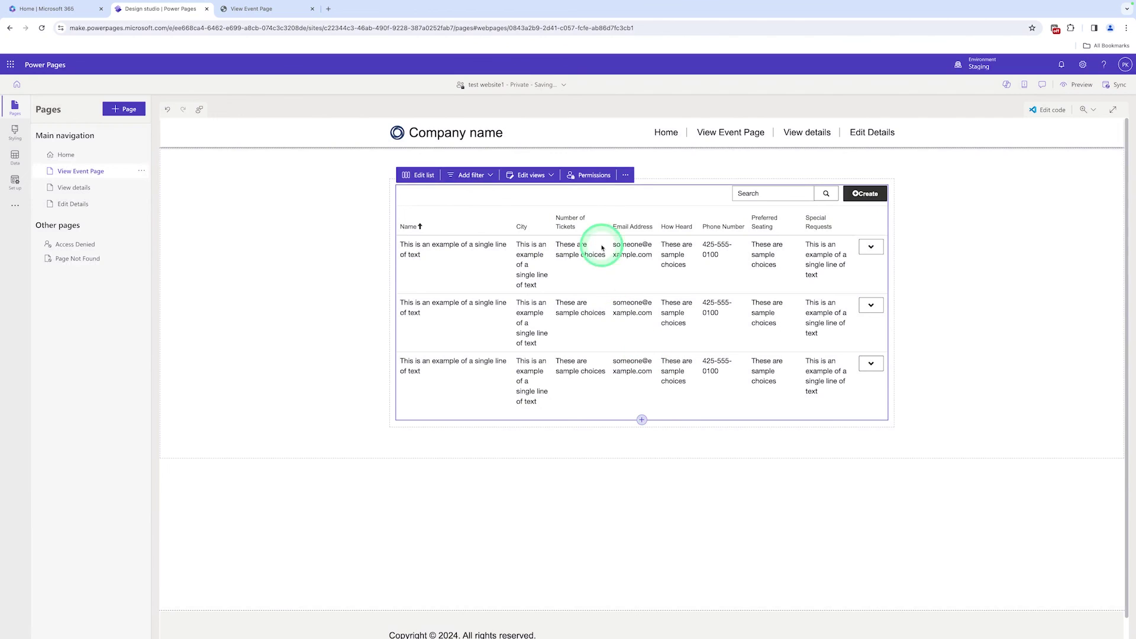
Step: Grant Delete permission in the list's Comedian Registration table permission and save it for Anonymous Users
click(583, 175)
click(912, 158)
click(886, 296)
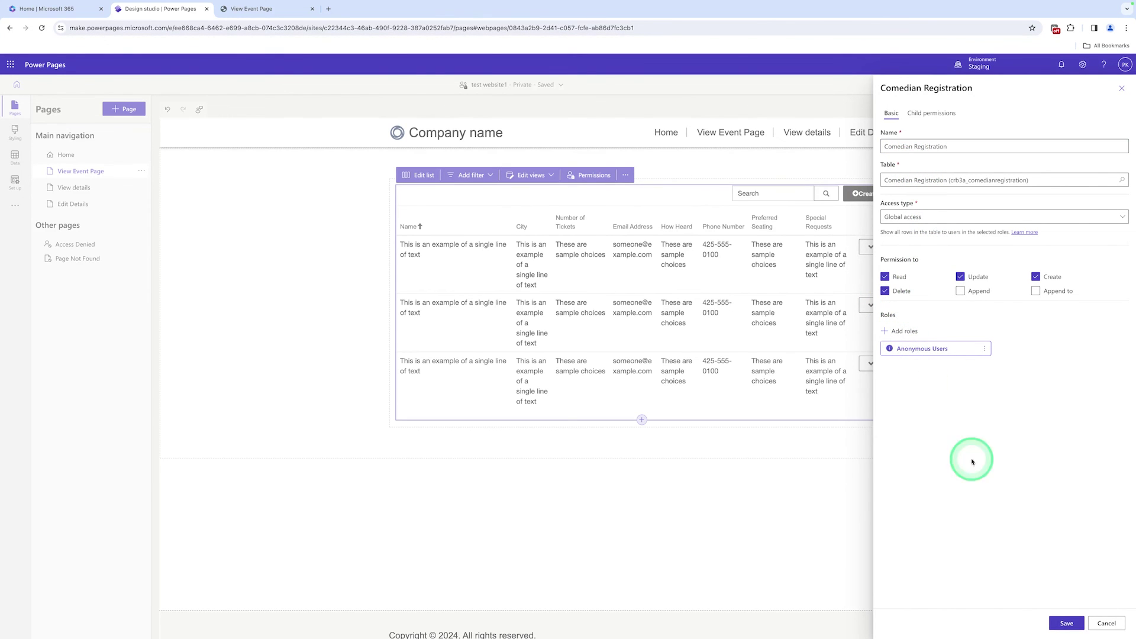
click(1071, 624)
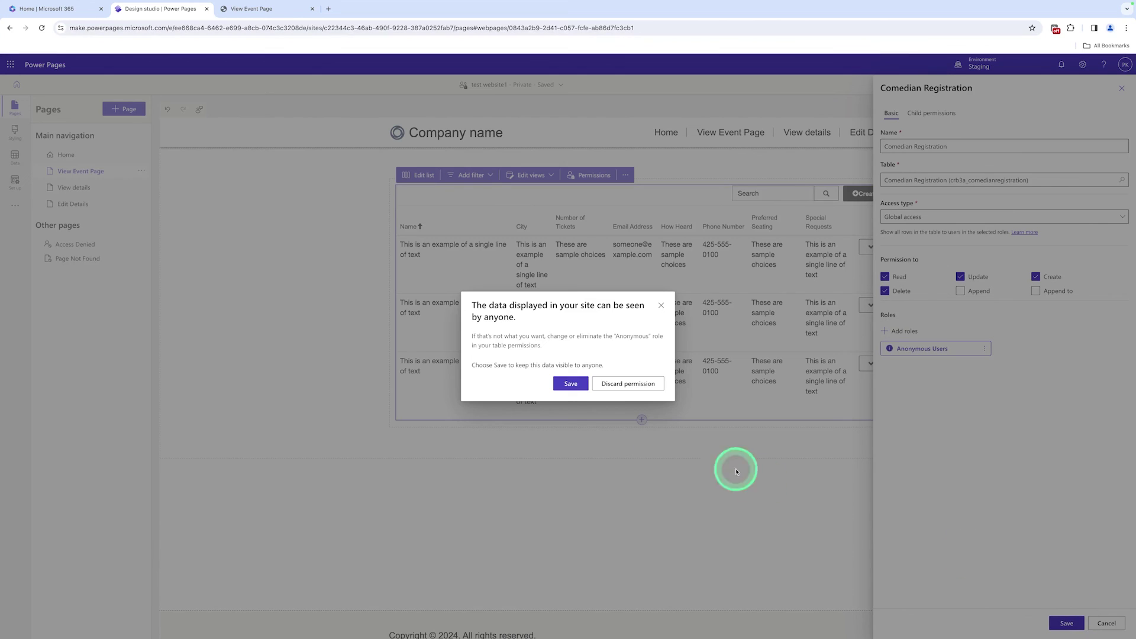
click(578, 391)
click(1122, 87)
Step: Preview the site at desktop size and delete the first registration in the list, confirming the deletion
click(1082, 85)
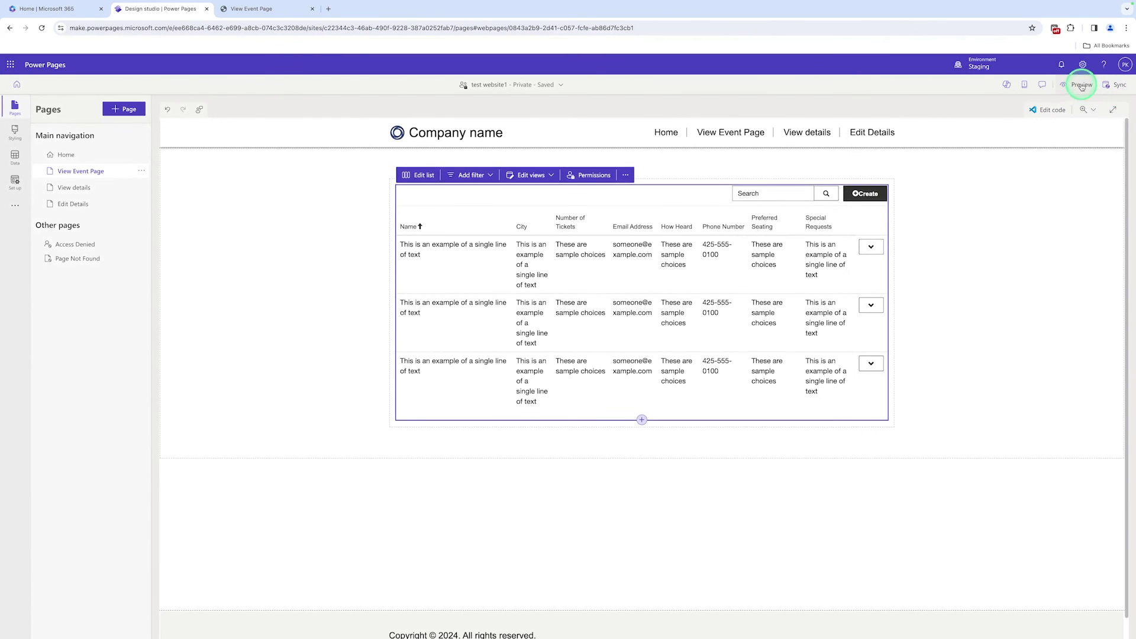
click(1064, 111)
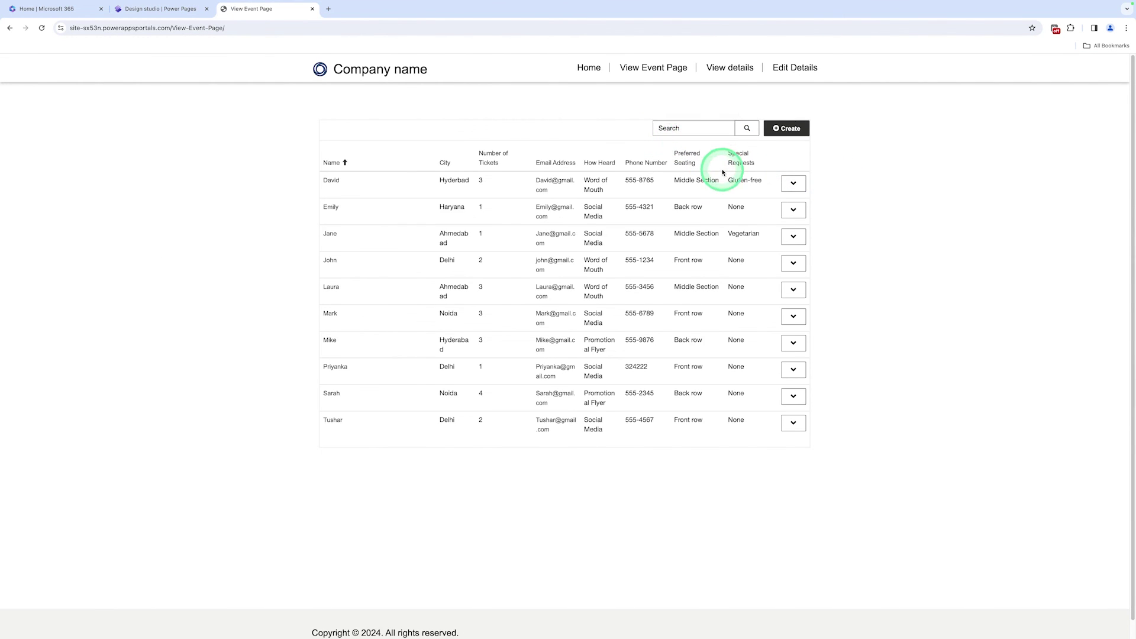
click(793, 183)
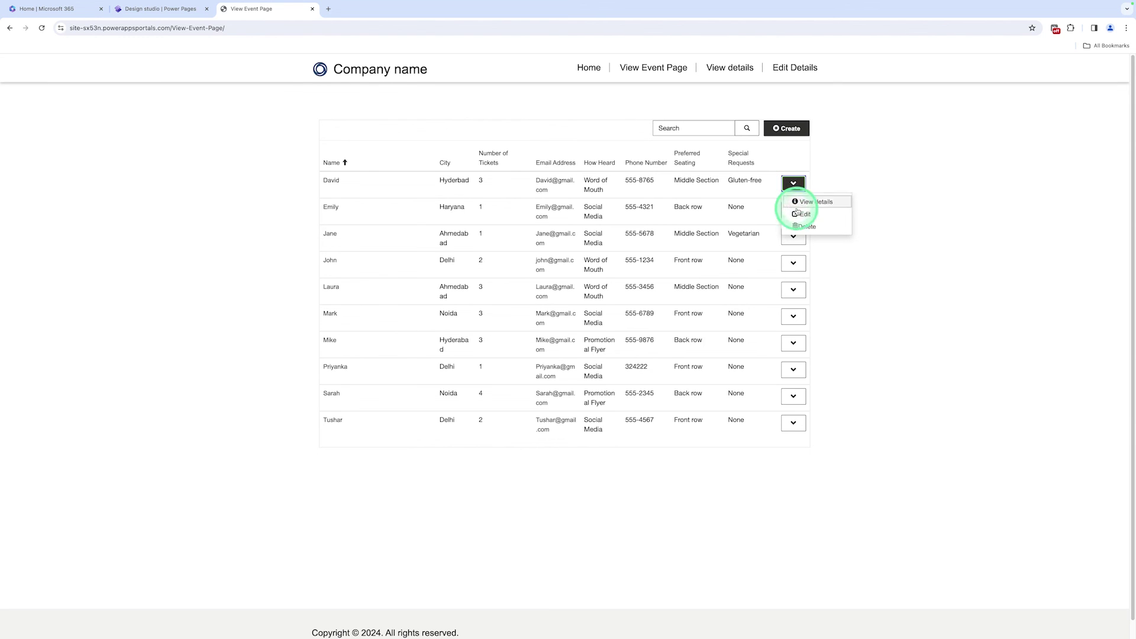
click(799, 228)
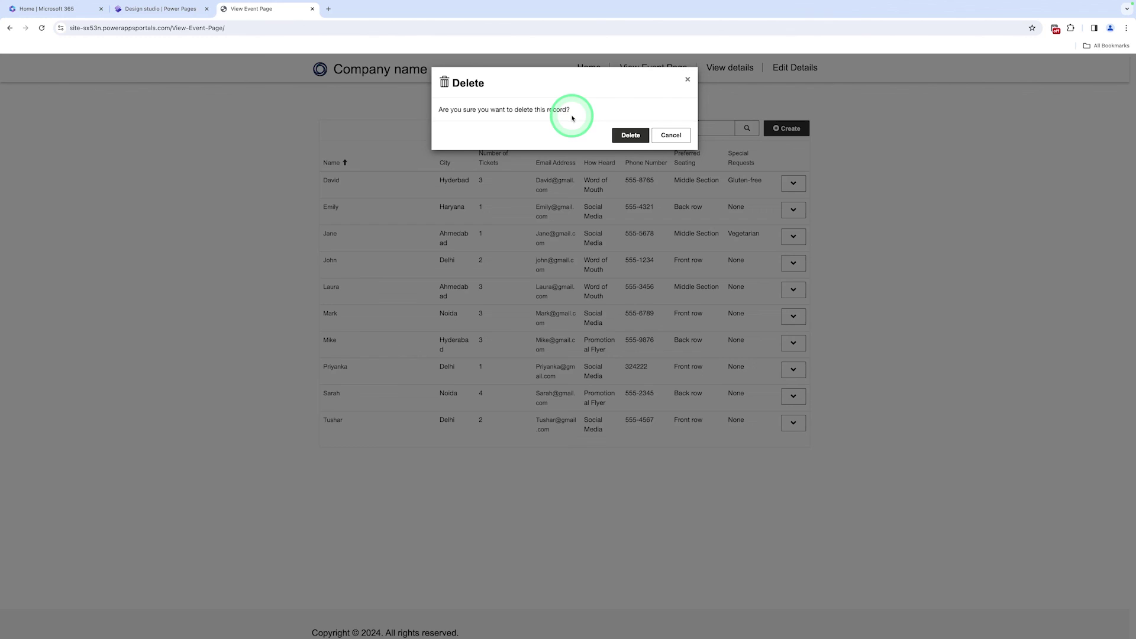
click(632, 136)
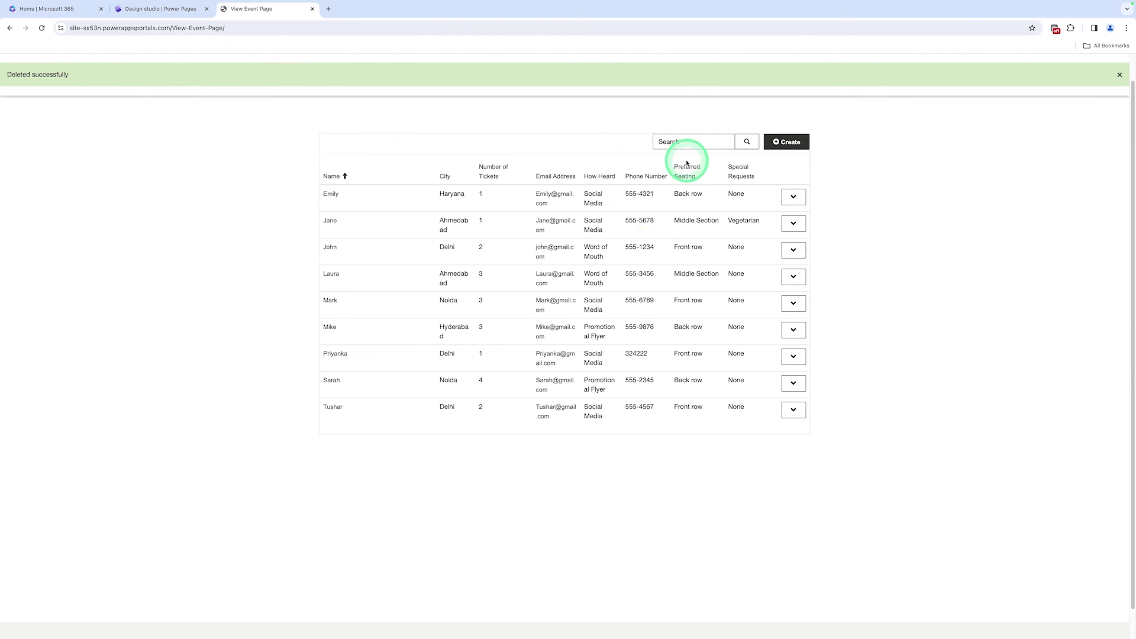
Step: Search the registration list for the third remaining registrant by first name
click(674, 144)
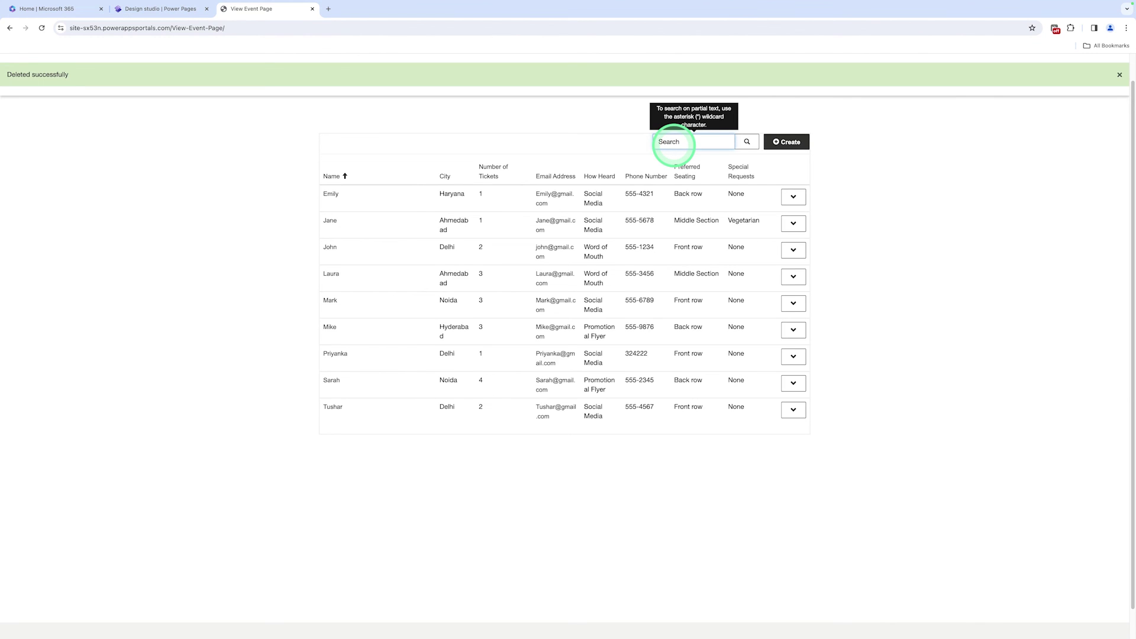
key(Return)
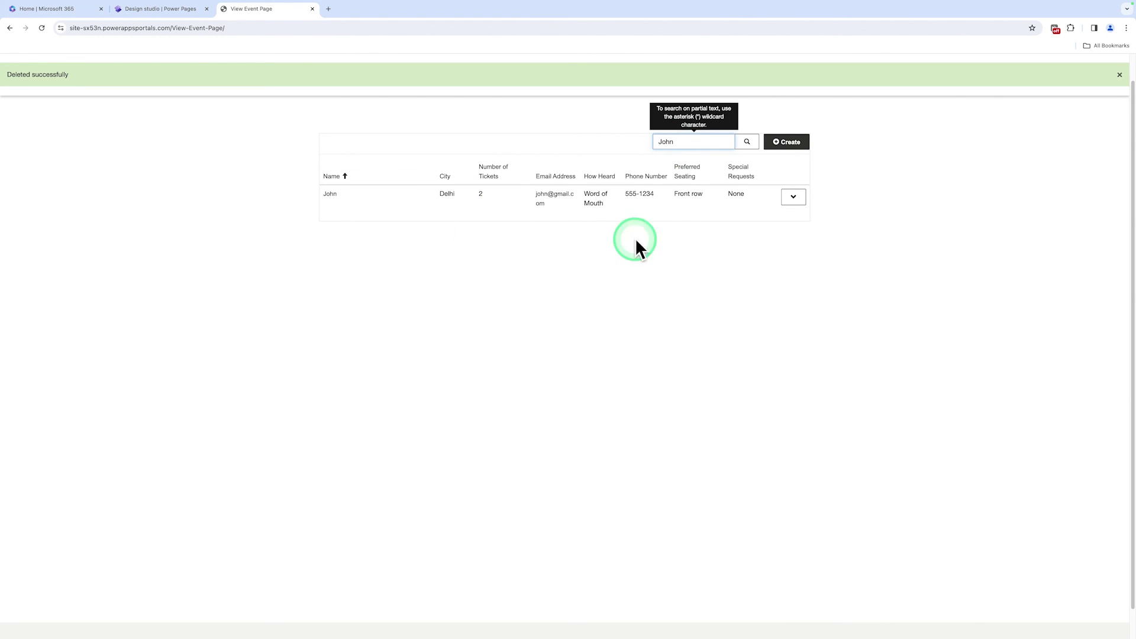